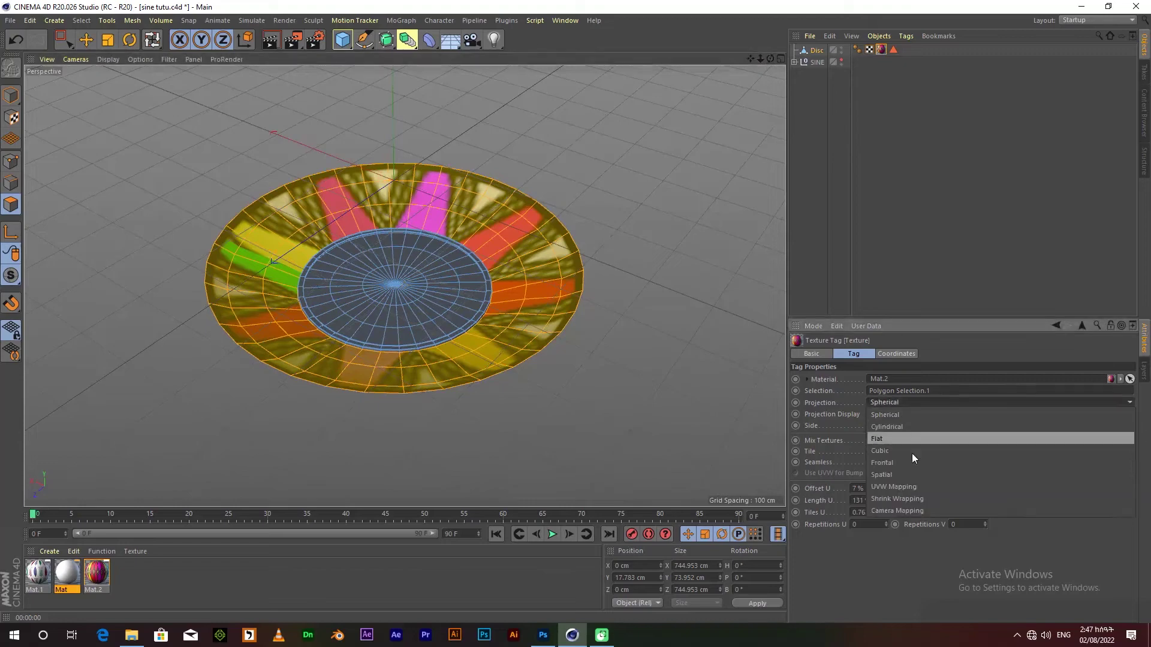
# - Map the saucer texture cylindrically with Grid display and a 67% vertical offset
pyautogui.click(910, 470)
pyautogui.click(904, 414)
pyautogui.click(904, 438)
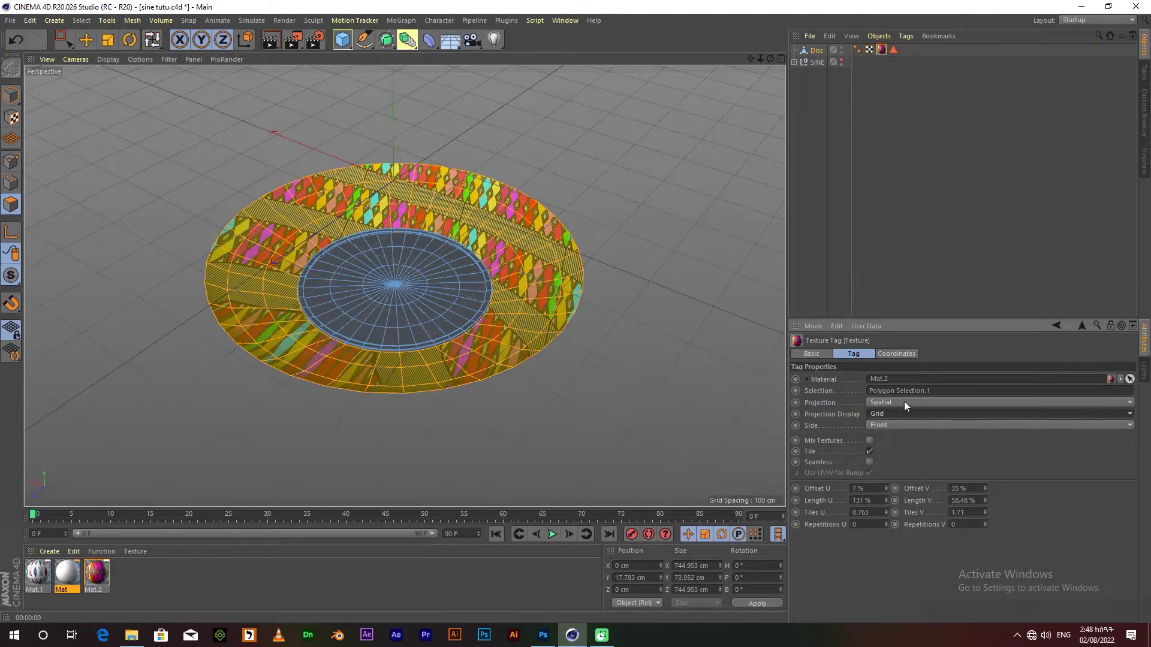
pyautogui.click(904, 402)
pyautogui.click(899, 426)
pyautogui.moveTo(985, 489); pyautogui.dragTo(771, 54)
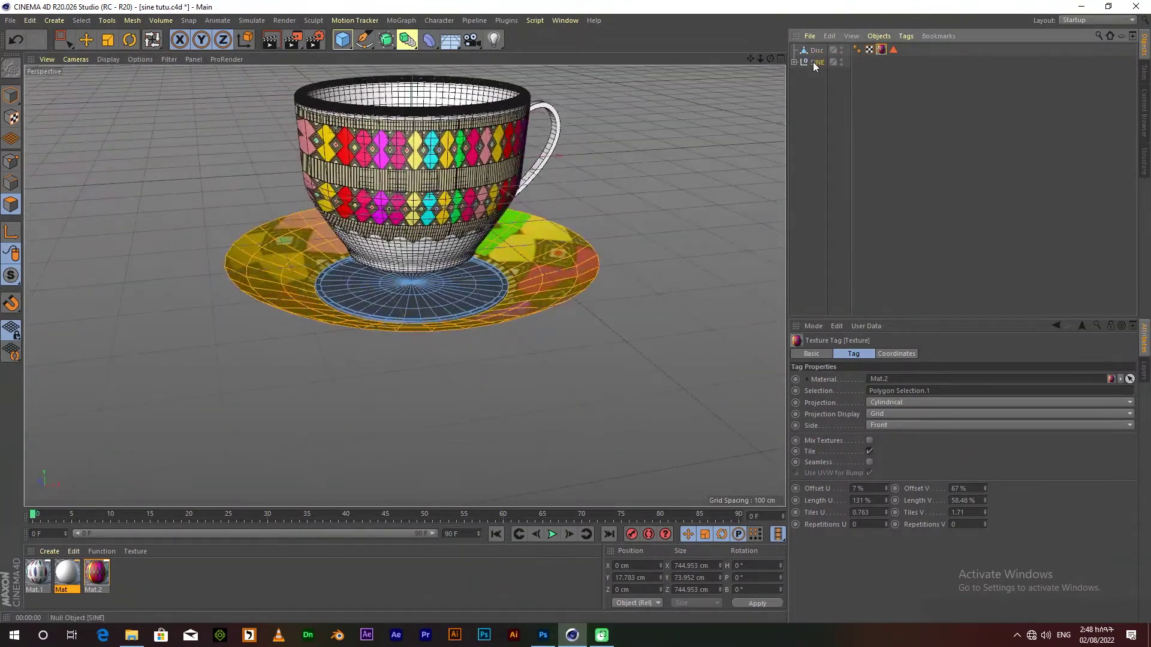
# - Move the SINE deformer down to reshape the cup
pyautogui.click(813, 62)
pyautogui.press('e')
pyautogui.moveTo(414, 82); pyautogui.dragTo(414, 109)
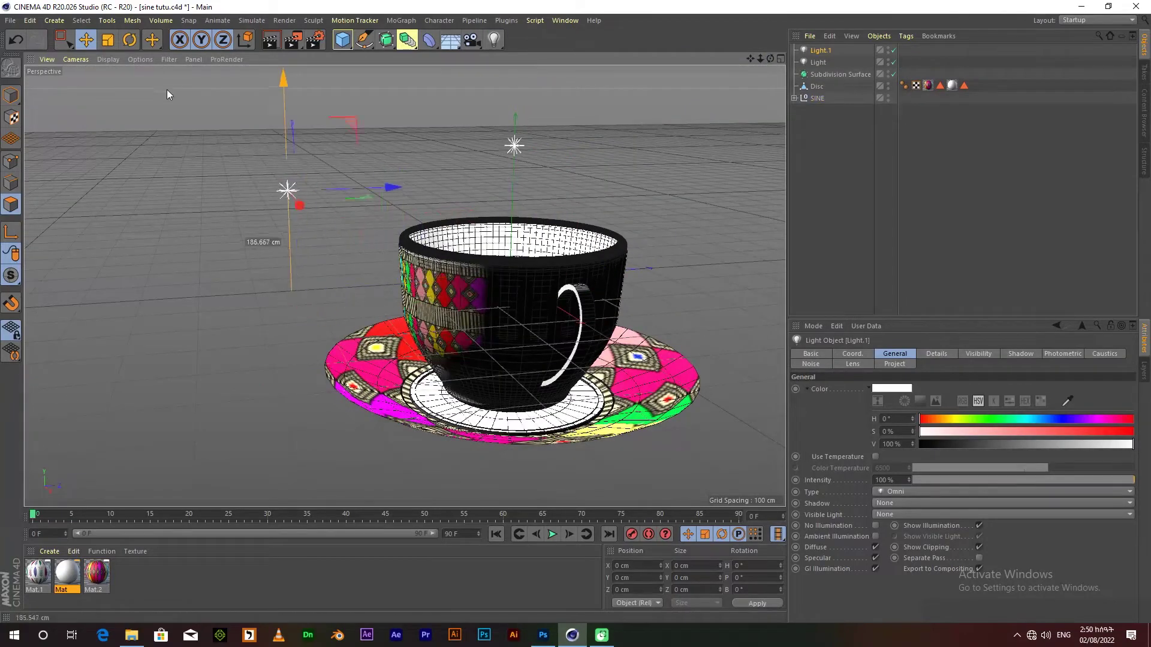
# - Place lights around the cup: left, right, lower right, above, and reposition the original
pyautogui.moveTo(487, 302); pyautogui.dragTo(296, 310)
pyautogui.click(494, 40)
pyautogui.moveTo(540, 273)
pyautogui.mouseDown()
pyautogui.moveTo(769, 261)
pyautogui.moveTo(738, 263)
pyautogui.mouseUp()
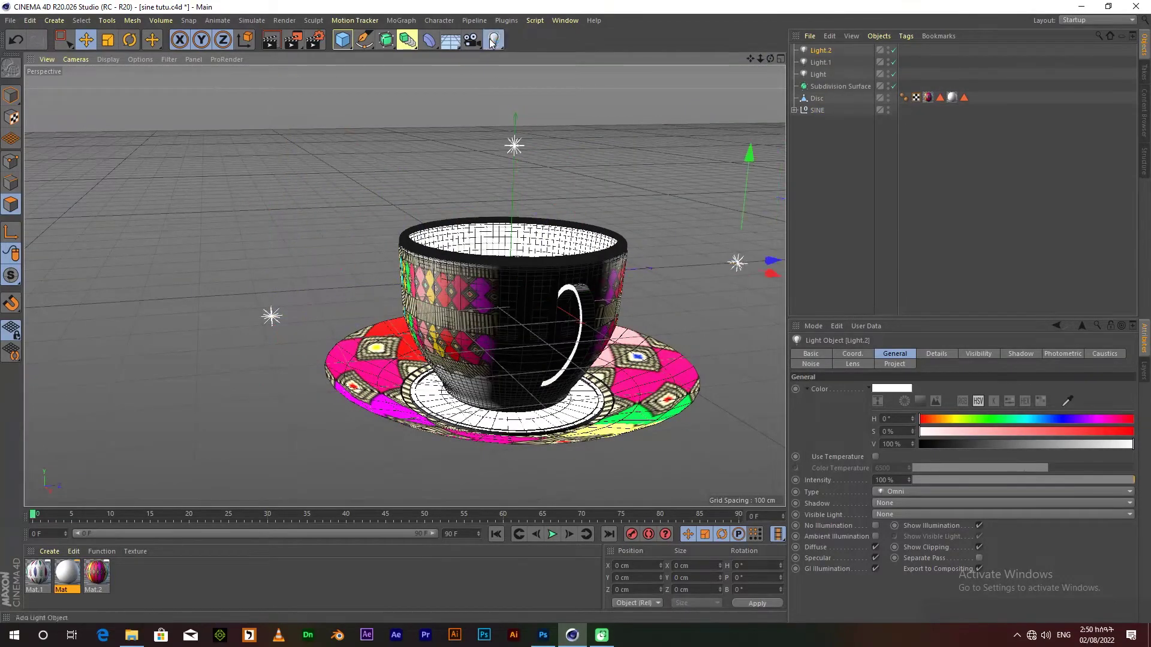
pyautogui.click(494, 39)
pyautogui.moveTo(533, 295); pyautogui.dragTo(718, 406)
pyautogui.click(494, 39)
pyautogui.moveTo(560, 308); pyautogui.dragTo(372, 89)
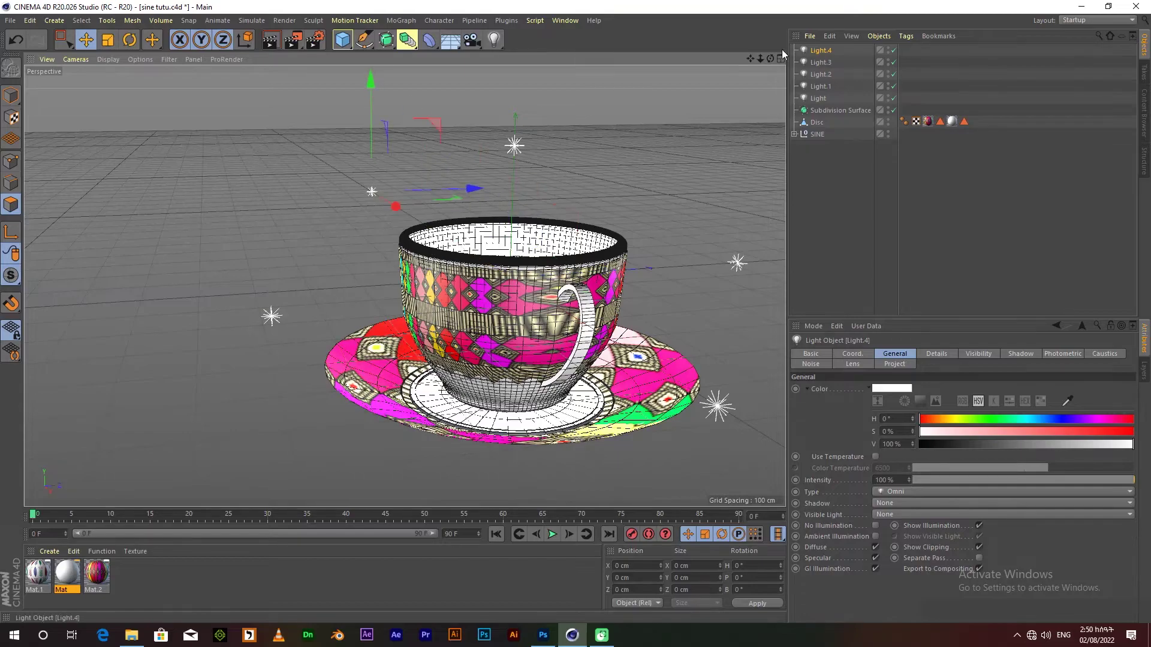
pyautogui.moveTo(428, 132)
pyautogui.mouseDown()
pyautogui.moveTo(428, 111)
pyautogui.moveTo(425, 228)
pyautogui.moveTo(438, 198)
pyautogui.mouseUp()
# - Preview the lit teacup with quick renders, then render it to a separate view
pyautogui.click(271, 40)
pyautogui.click(270, 40)
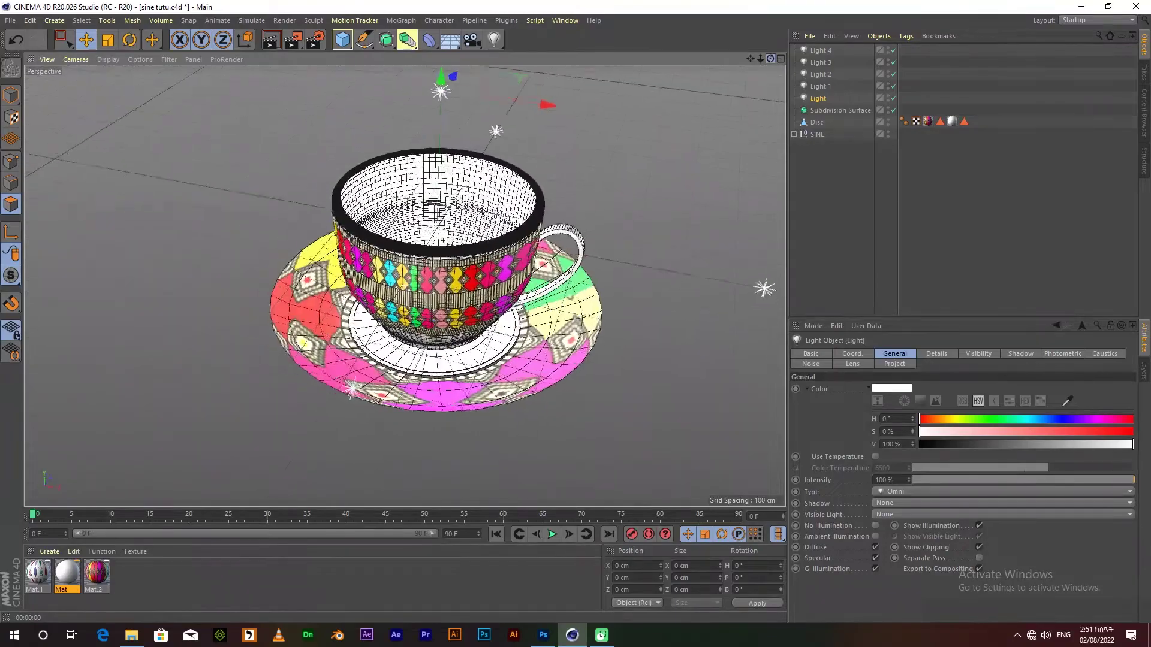
pyautogui.click(270, 39)
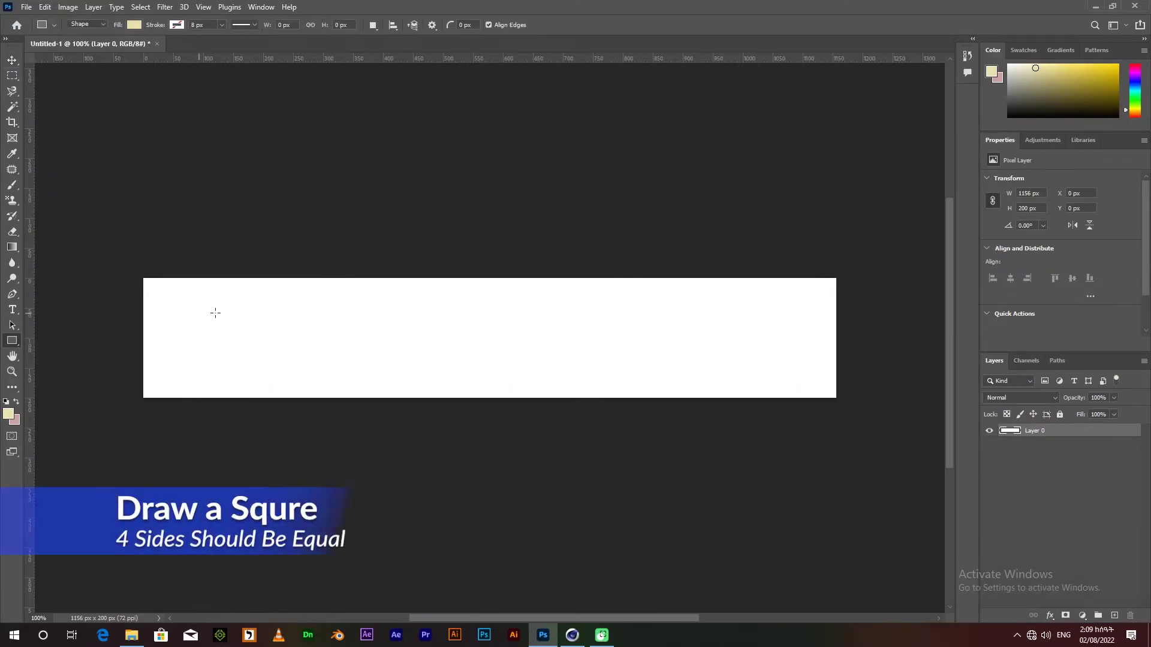
# - Draw a cream, black-outlined square, rotate it 45° into a diamond, and shrink a copy inside
pyautogui.click(134, 25)
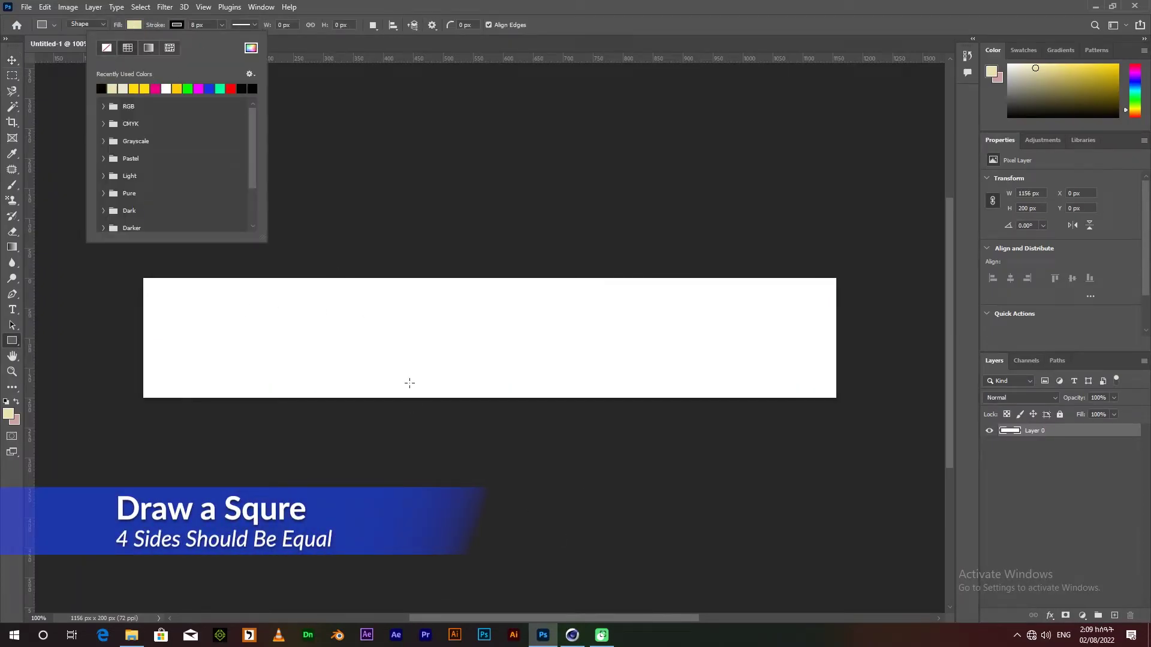
pyautogui.moveTo(374, 322); pyautogui.dragTo(444, 379)
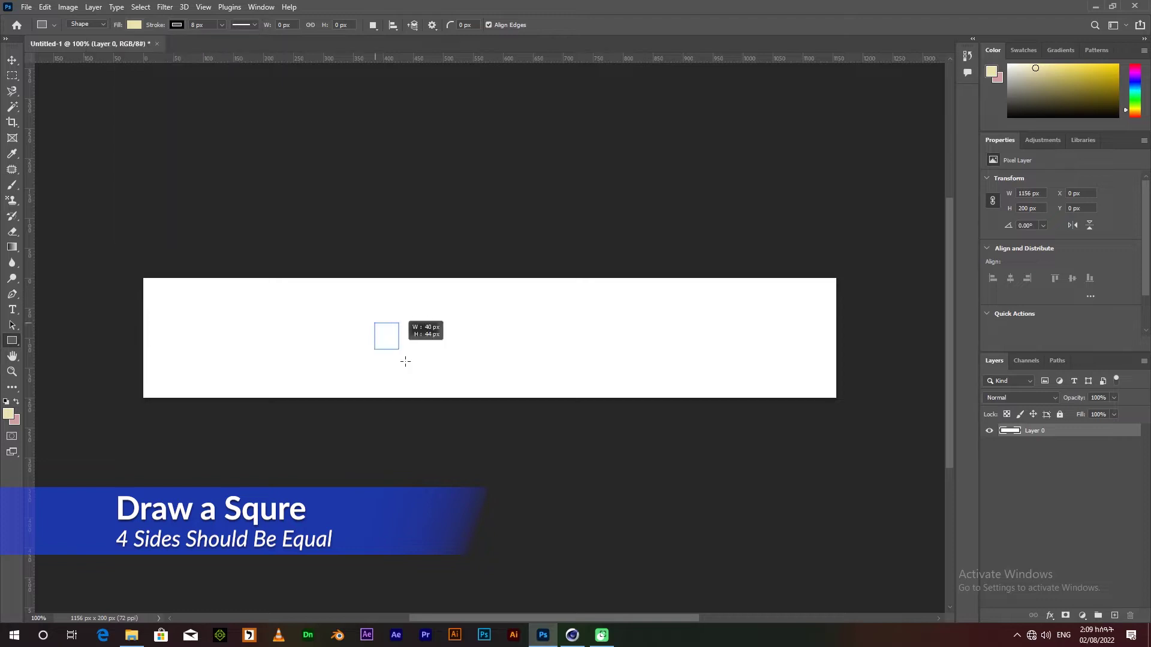
pyautogui.hotkey('ctrl', 't')
pyautogui.moveTo(445, 313); pyautogui.dragTo(463, 358)
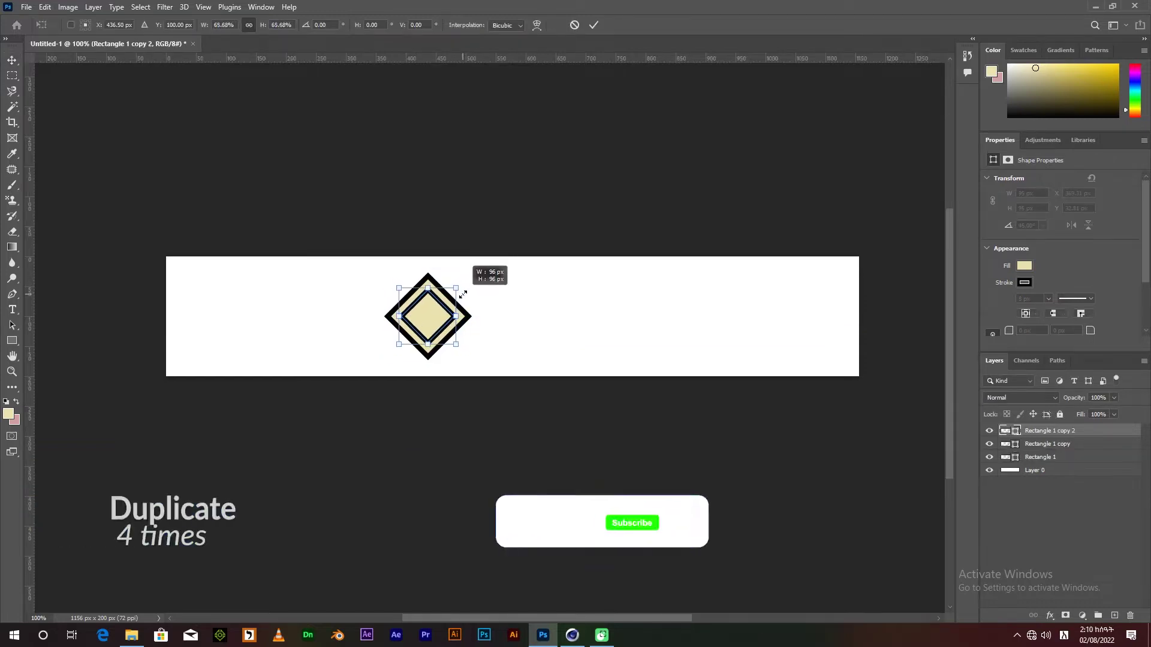
pyautogui.moveTo(463, 294); pyautogui.dragTo(461, 296)
# - Scale each diamond copy progressively smaller to form four concentric diamonds
pyautogui.press('Return')
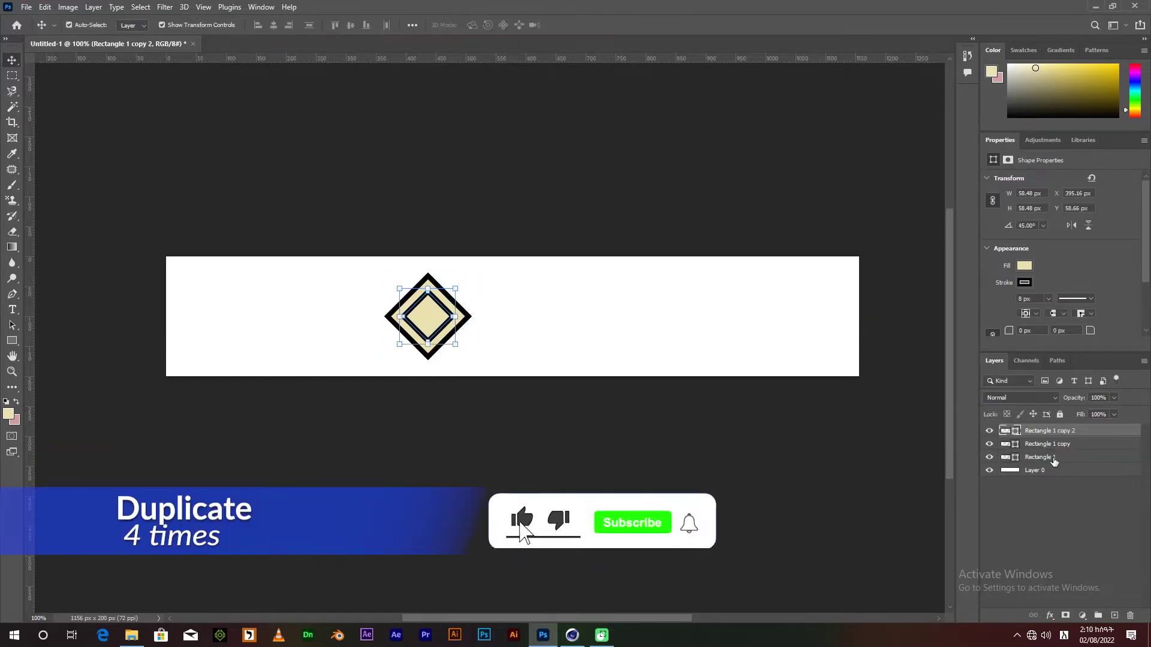
pyautogui.click(1049, 444)
pyautogui.hotkey('ctrl', 't')
pyautogui.moveTo(468, 273); pyautogui.dragTo(463, 284)
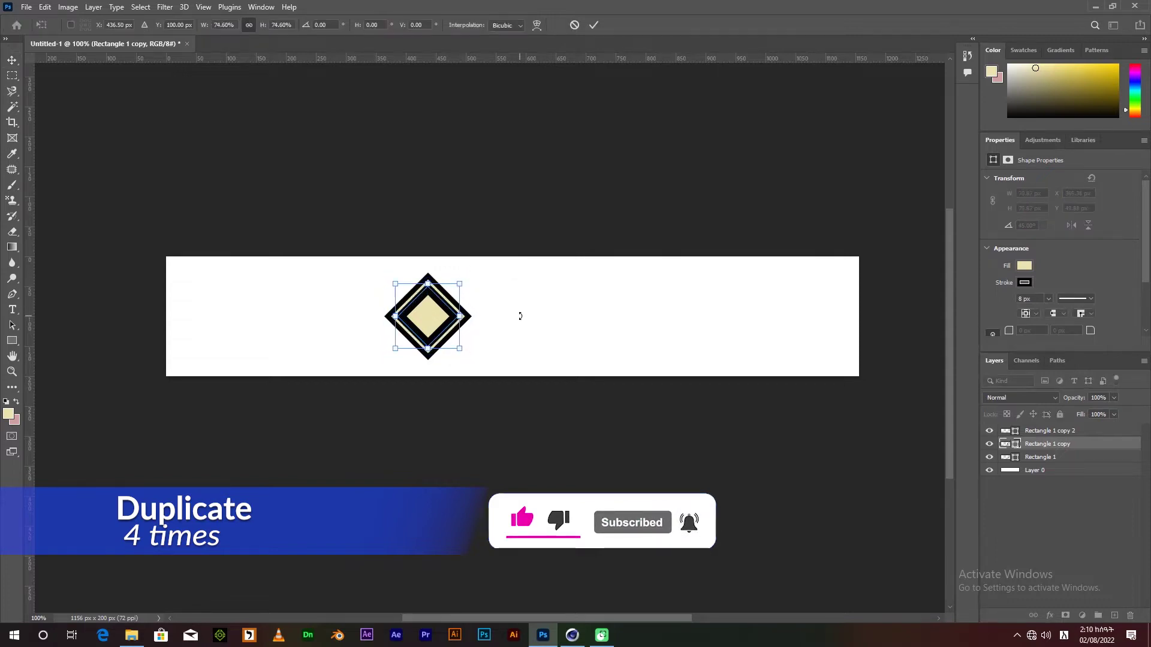
pyautogui.press('Return')
pyautogui.hotkey('alt', ']')
pyautogui.hotkey('ctrl', 't')
pyautogui.moveTo(457, 288); pyautogui.dragTo(454, 295)
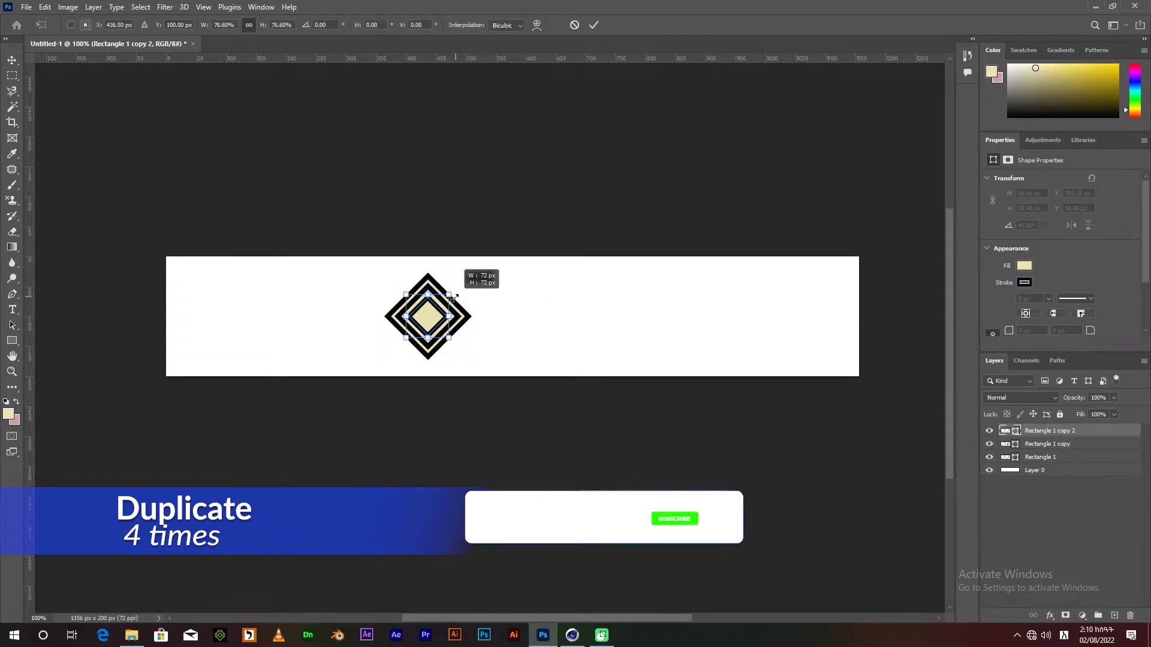
pyautogui.press('Return')
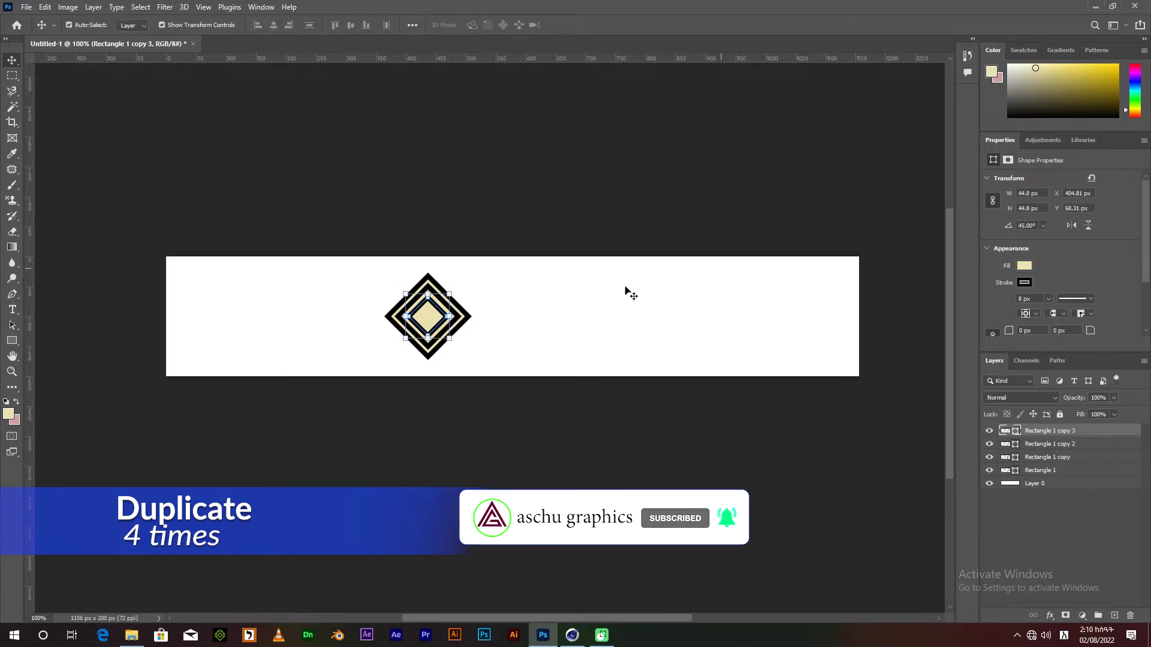
pyautogui.hotkey('ctrl', 't')
pyautogui.moveTo(451, 293); pyautogui.dragTo(445, 304)
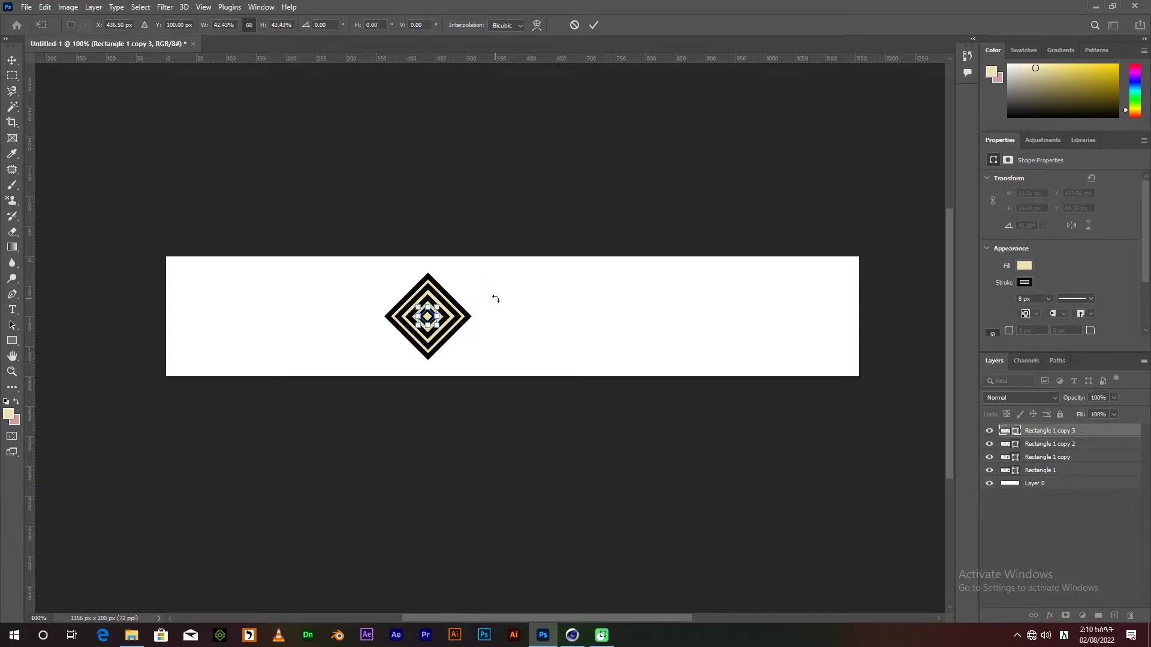
pyautogui.press('Return')
# - Set the stroke width of all four diamond layers to 5 px
pyautogui.keyDown('shift'); pyautogui.click(1062, 471); pyautogui.keyUp('shift')
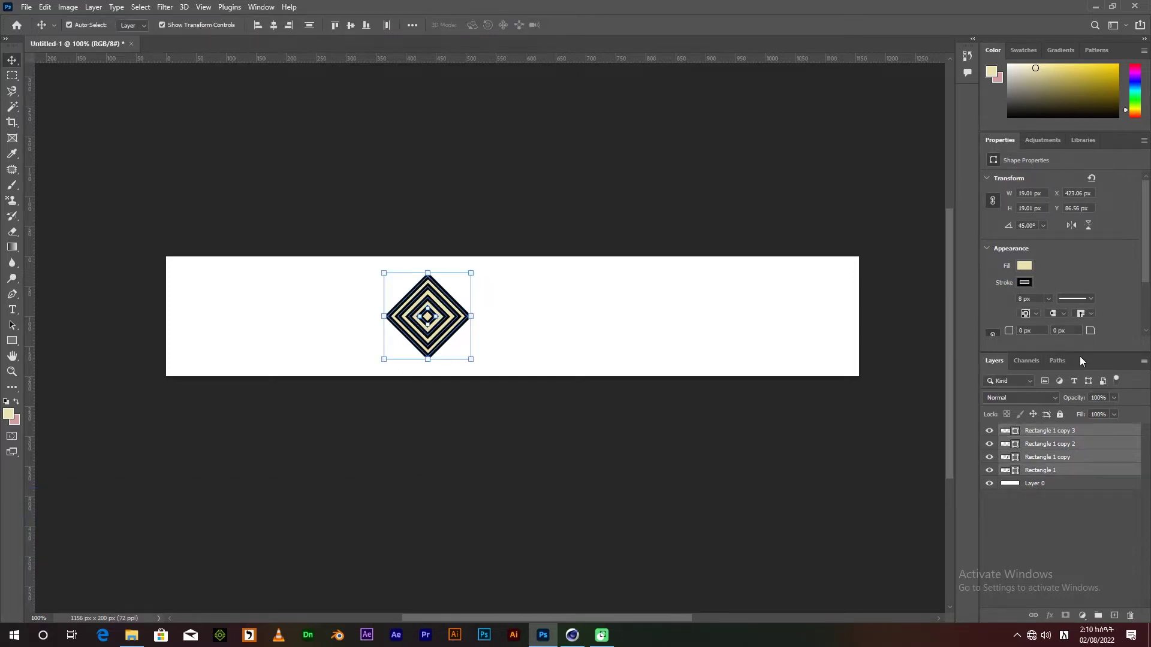
pyautogui.click(1030, 285)
pyautogui.press('Escape')
pyautogui.write('5')
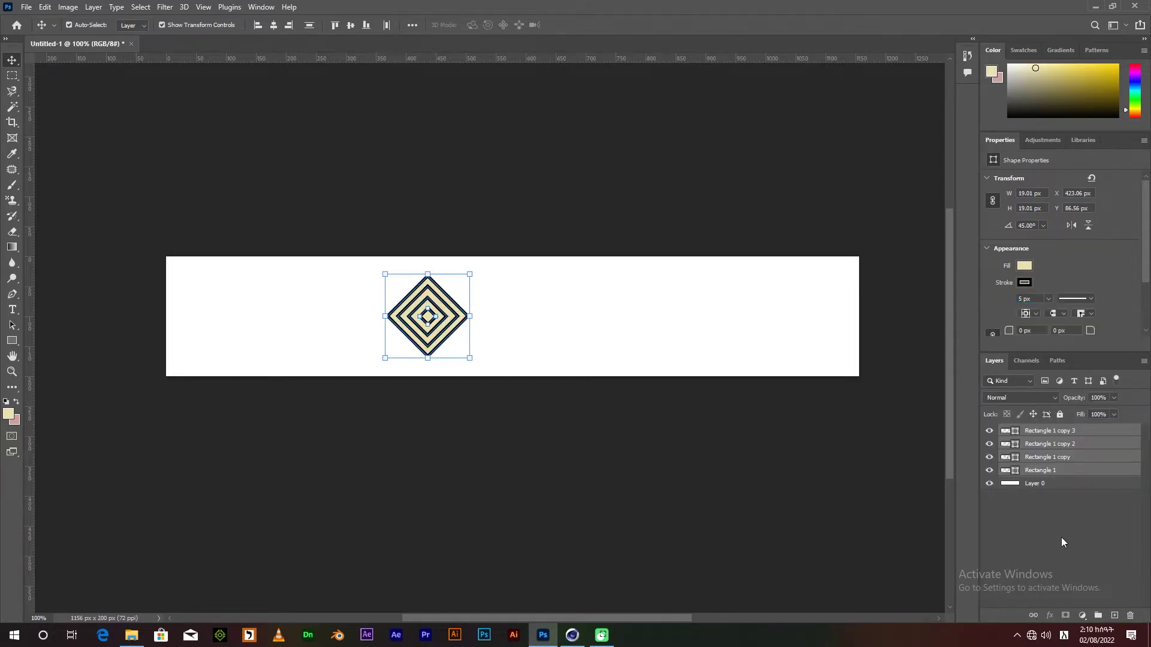
pyautogui.click(557, 305)
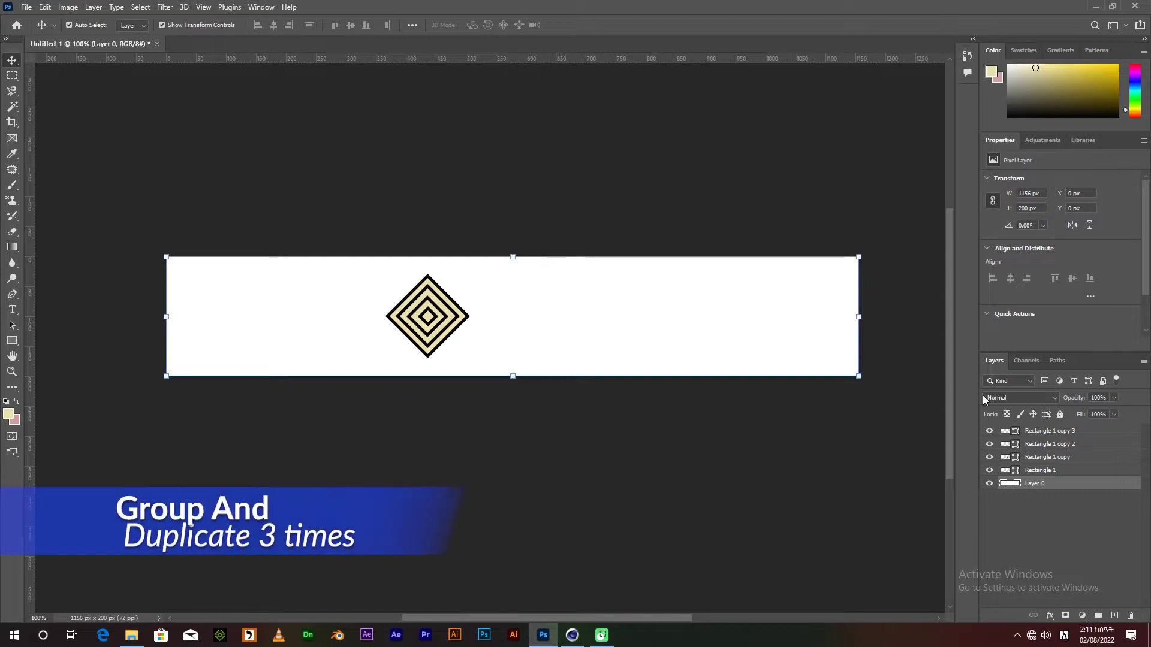
# - Group the four diamond layers and shrink the group lower on the banner
pyautogui.click(1053, 472)
pyautogui.keyDown('shift'); pyautogui.click(1066, 433); pyautogui.keyUp('shift')
pyautogui.hotkey('ctrl', 'g')
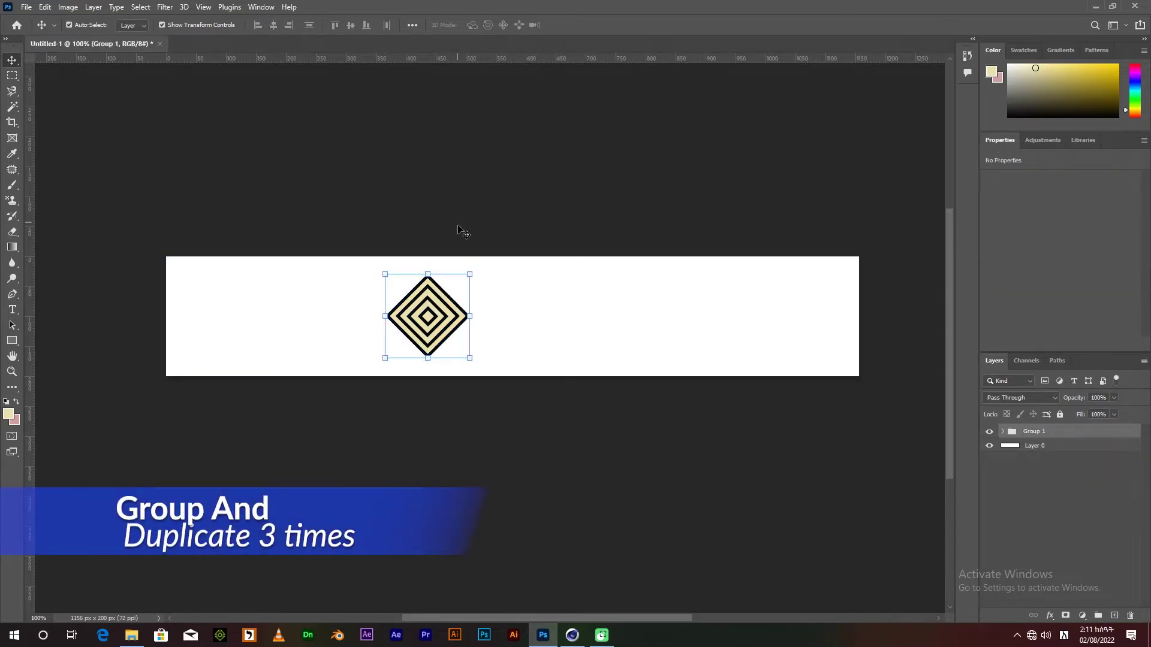
pyautogui.moveTo(466, 273); pyautogui.dragTo(432, 340)
pyautogui.press('Return')
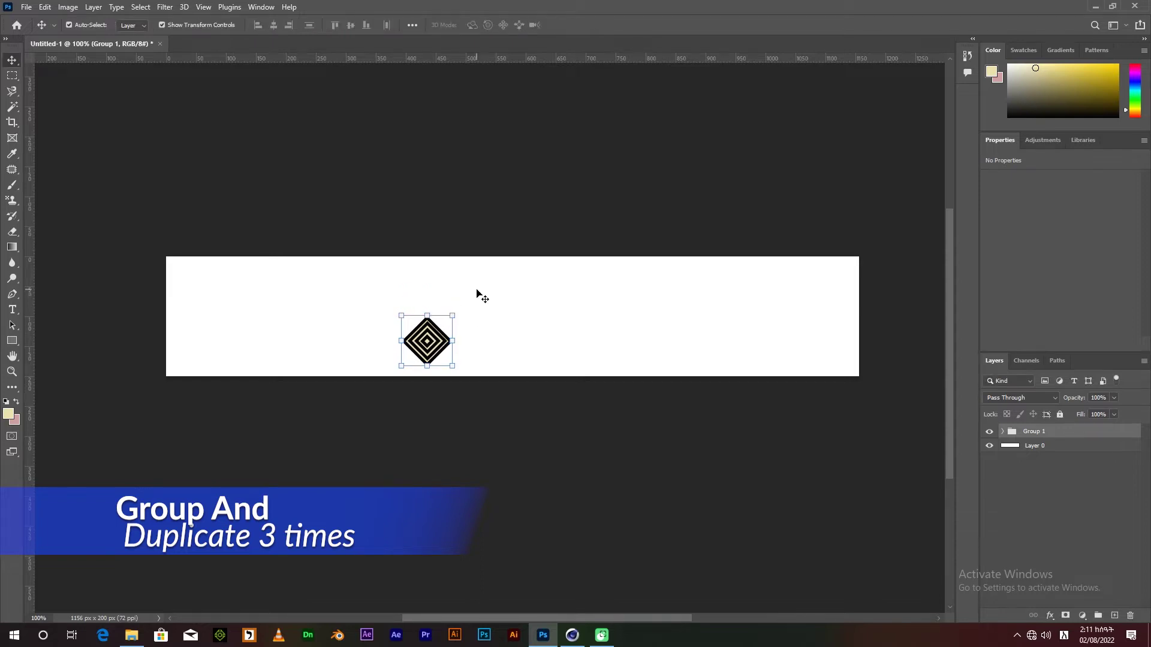
pyautogui.scroll(1, 478, 292)
pyautogui.scroll(1, 477, 294)
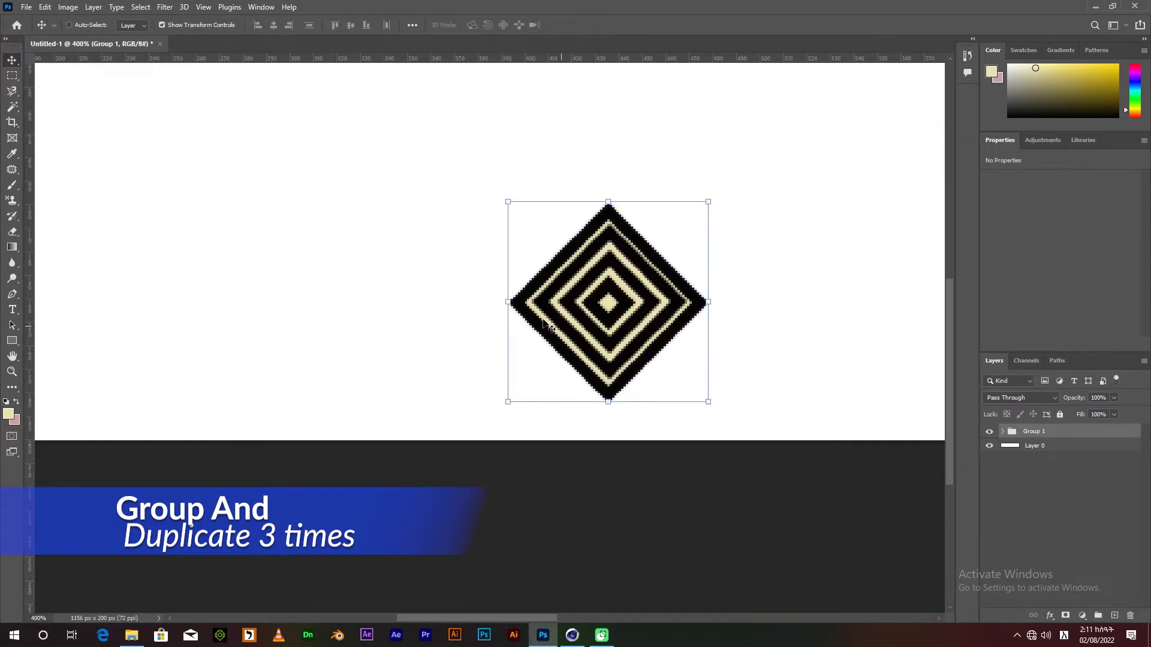
pyautogui.scroll(-1, 544, 323)
pyautogui.scroll(-1, 544, 323)
# - Duplicate the diamond group and stack the copy directly above the original
pyautogui.hotkey('ctrl', 'j')
pyautogui.hotkey('shift', 'Up')
pyautogui.hotkey('shift', 'Up')
pyautogui.hotkey('shift', 'Up')
pyautogui.hotkey('shift', 'Up')
pyautogui.hotkey('shift', 'Up')
pyautogui.hotkey('shift', 'Up')
pyautogui.hotkey('shift', 'Up')
pyautogui.hotkey('shift', 'Down')
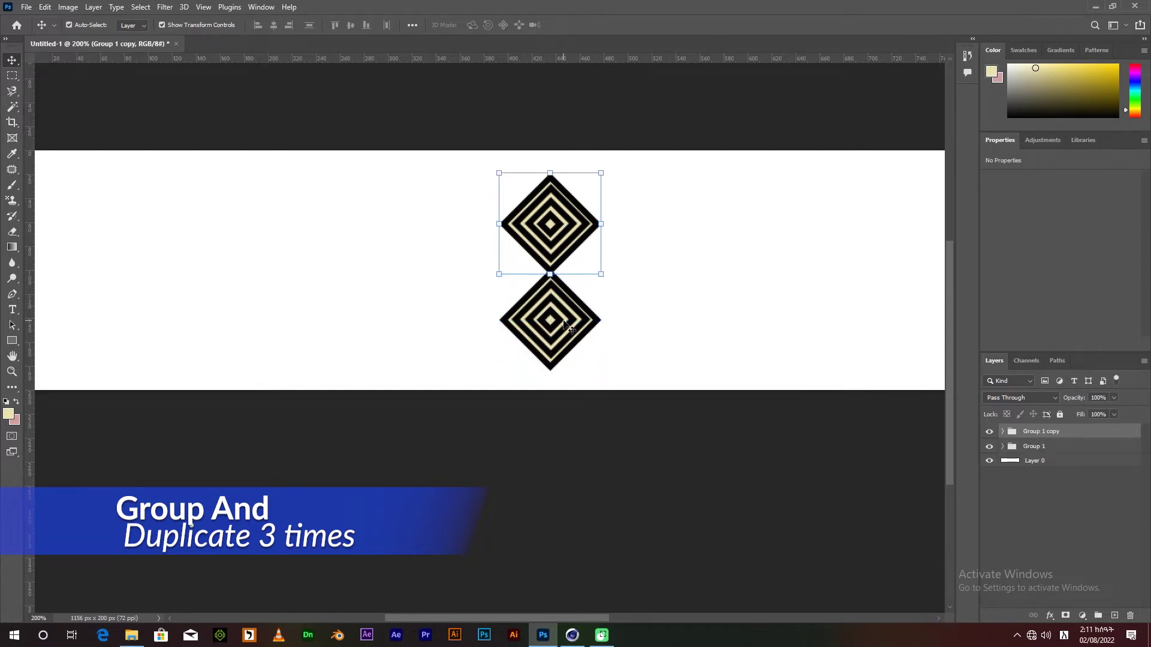
pyautogui.keyDown('shift'); pyautogui.click(1055, 448); pyautogui.keyUp('shift')
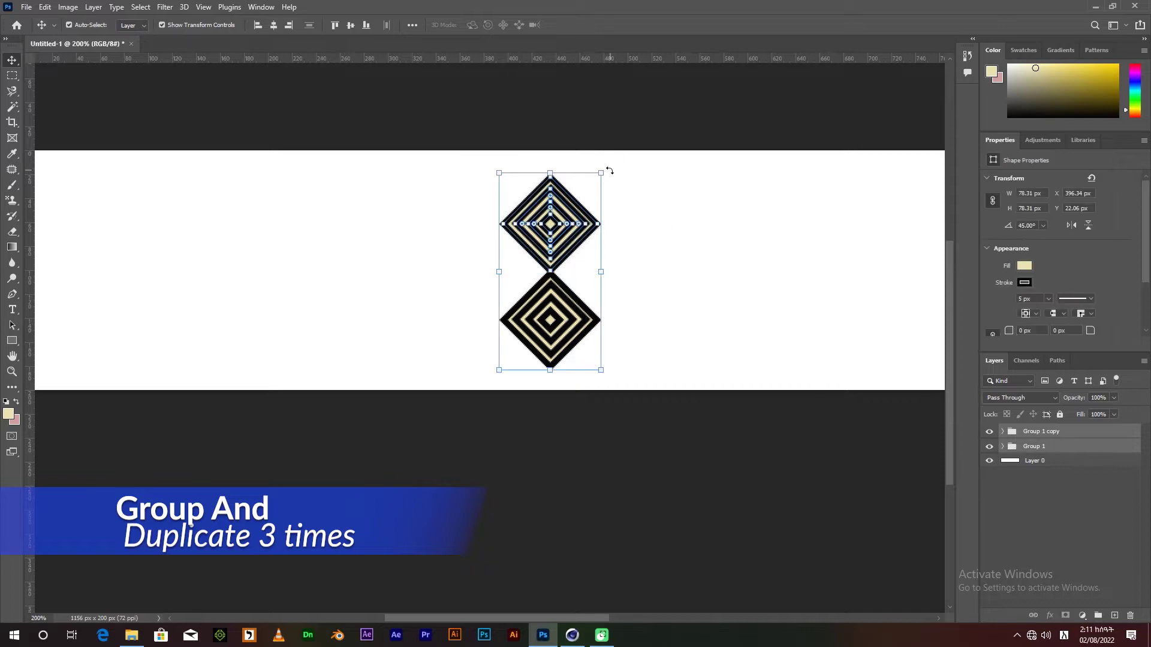
pyautogui.moveTo(602, 170); pyautogui.dragTo(589, 199)
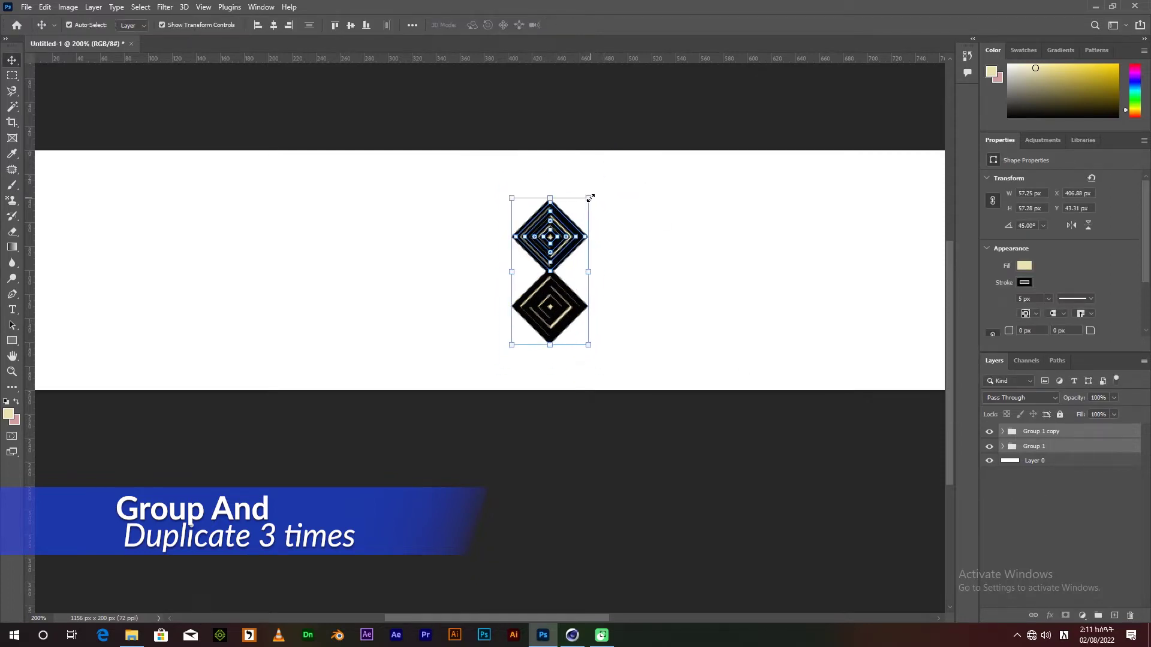
pyautogui.hotkey('shift', 'Down')
pyautogui.hotkey('shift', 'Down')
pyautogui.hotkey('shift', 'Down')
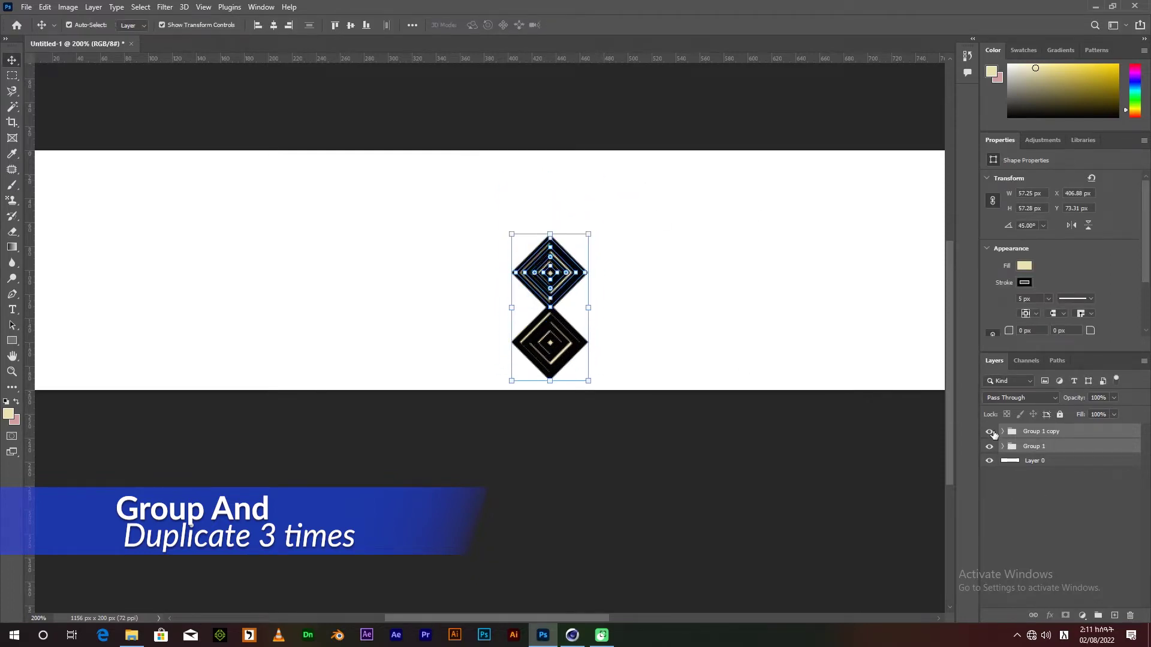
pyautogui.hotkey('ctrl', 'z')
pyautogui.hotkey('ctrl', '-')
pyautogui.hotkey('ctrl', '-')
pyautogui.hotkey('ctrl', '-')
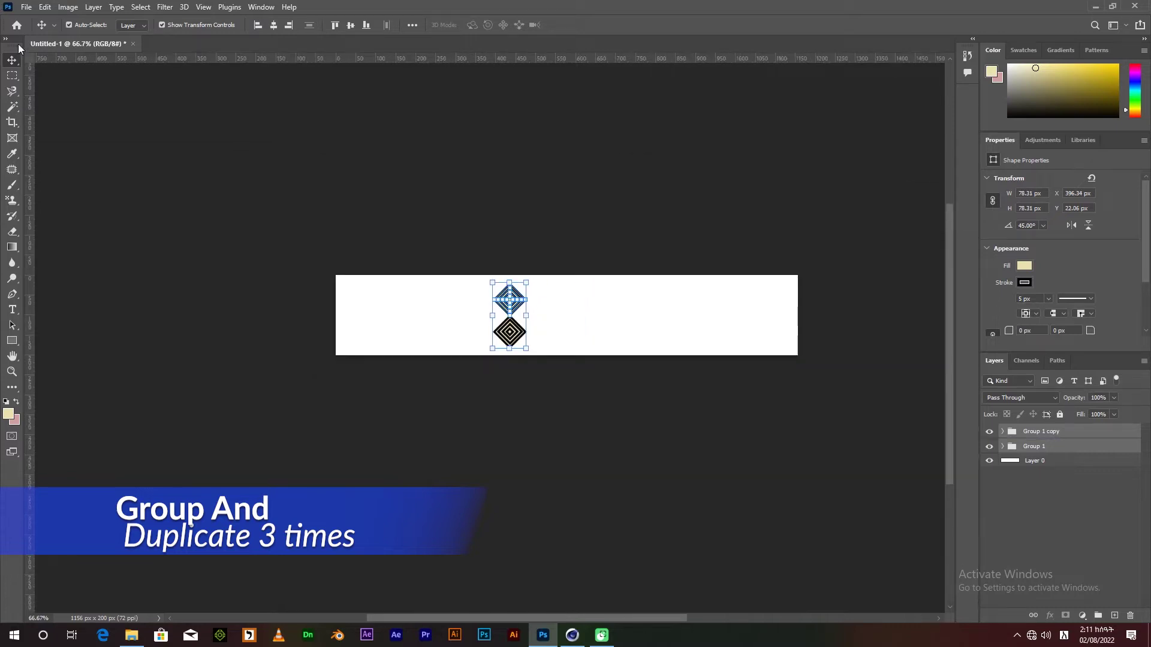
pyautogui.click(12, 123)
# - Extend the canvas upward and stretch the white background to fill it
pyautogui.moveTo(567, 275); pyautogui.dragTo(566, 247)
pyautogui.press('Return')
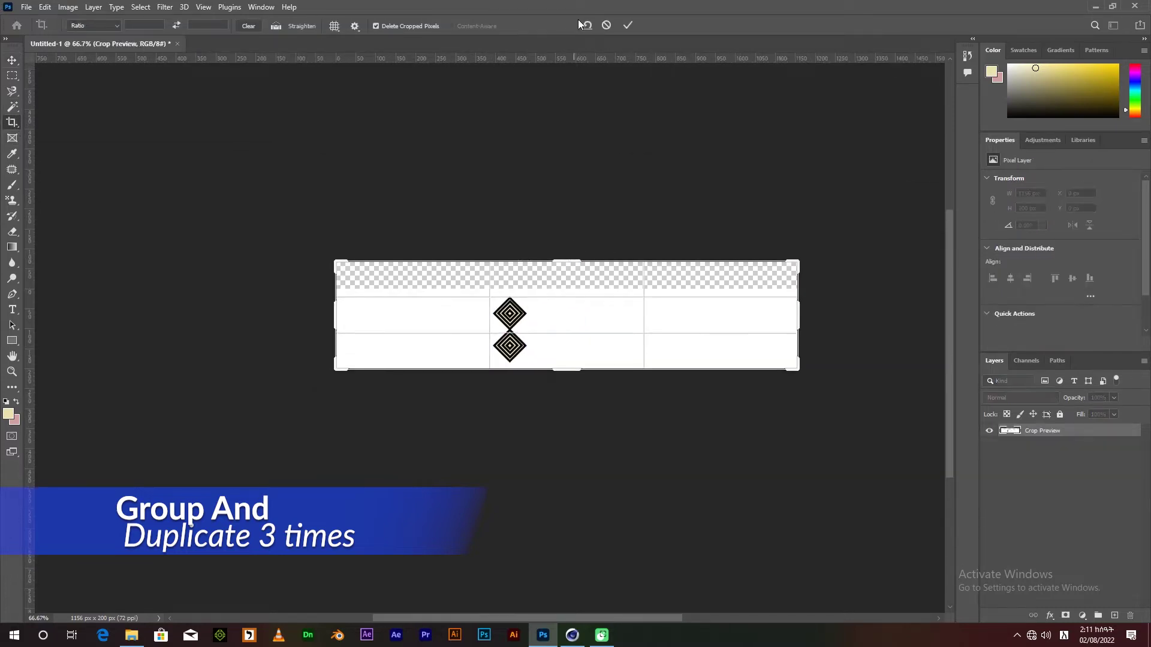
pyautogui.press('v')
pyautogui.click(1033, 462)
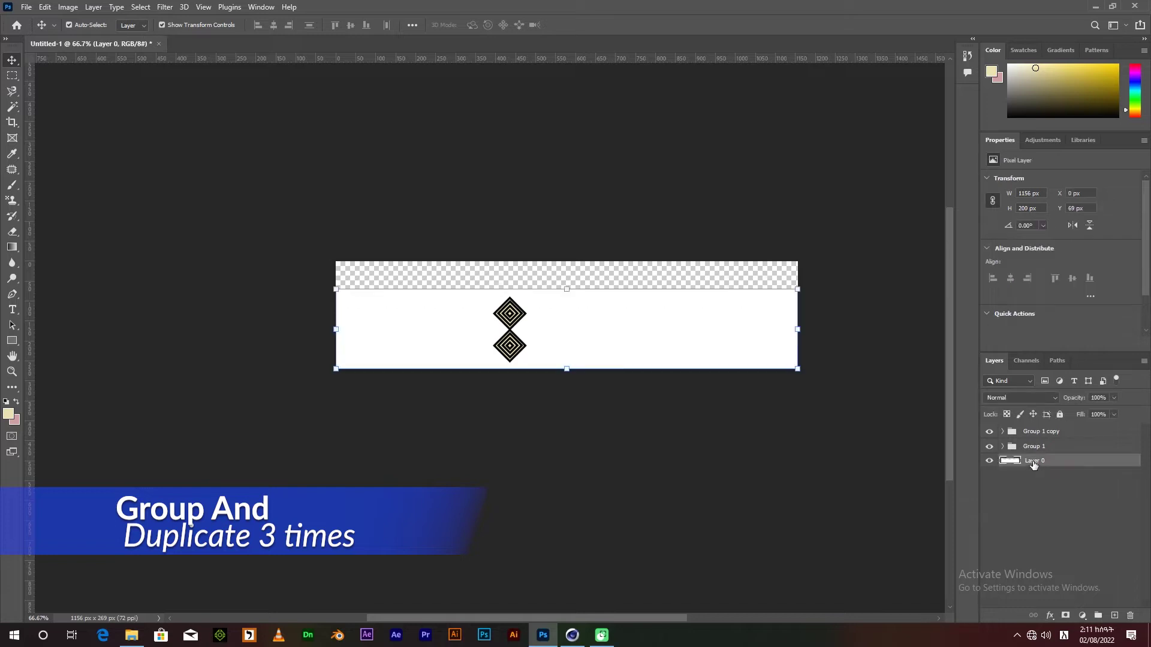
pyautogui.moveTo(569, 286); pyautogui.dragTo(569, 262)
pyautogui.click(596, 19)
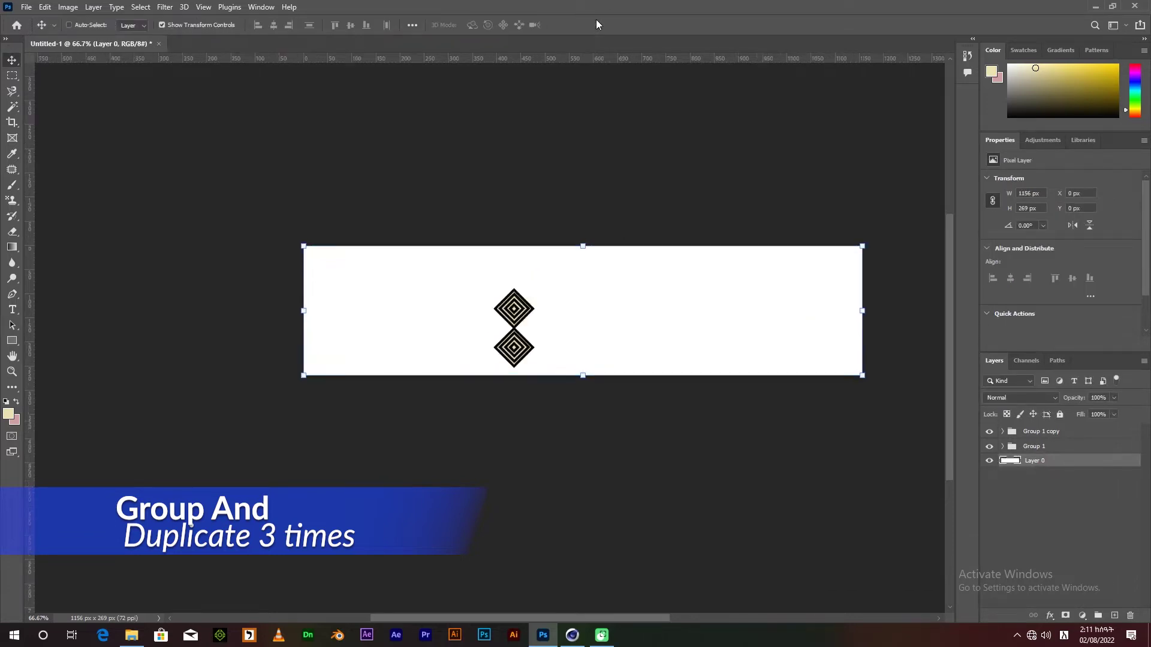
# - Duplicate the top diamond group and move the copy up to form a three-diamond column
pyautogui.hotkey('ctrl', '+')
pyautogui.hotkey('ctrl', '+')
pyautogui.hotkey('ctrl', '+')
pyautogui.click(1018, 432)
pyautogui.press('Up')
pyautogui.press('Up')
pyautogui.press('Up')
pyautogui.press('Up')
pyautogui.press('Up')
pyautogui.hotkey('ctrl', '-')
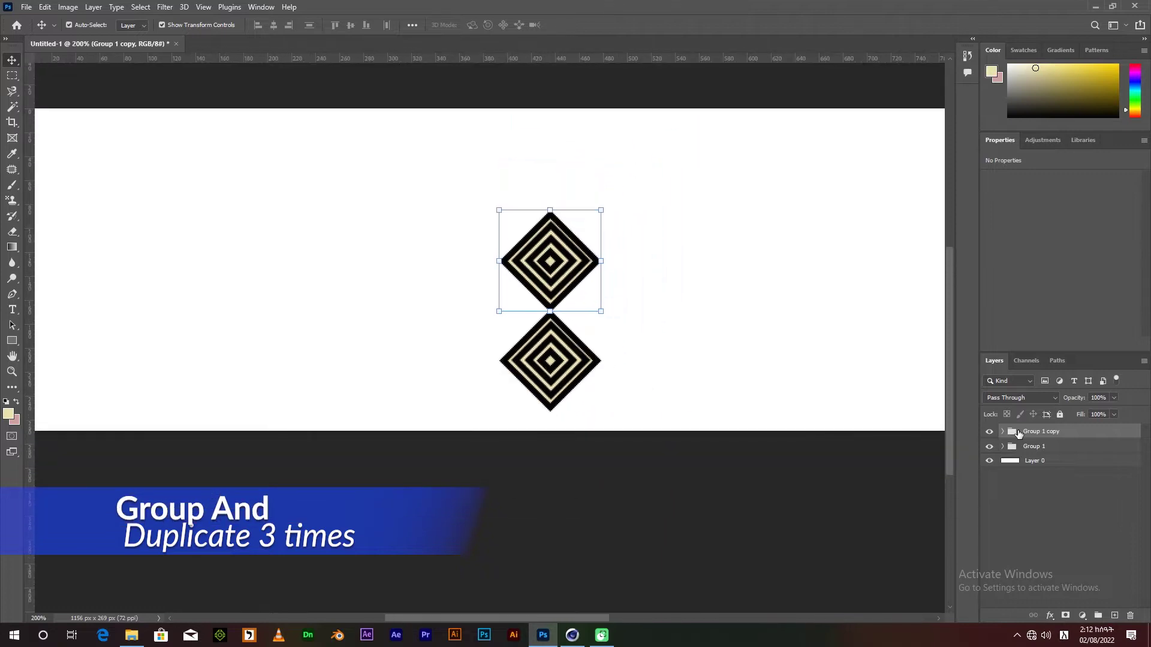
pyautogui.hotkey('ctrl', 'j')
pyautogui.hotkey('shift', 'Up')
pyautogui.hotkey('shift', 'Up')
pyautogui.hotkey('shift', 'Up')
pyautogui.hotkey('shift', 'Up')
pyautogui.hotkey('shift', 'Up')
pyautogui.hotkey('shift', 'Up')
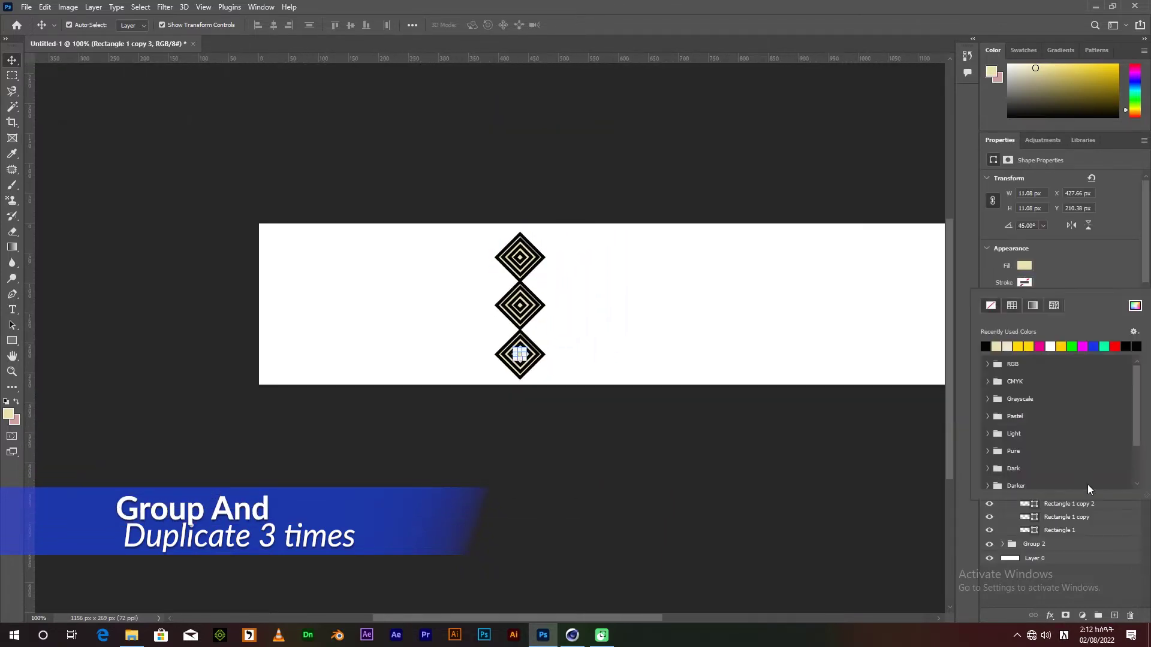
# - Give the middle diamond's centre square a red fill with no outline
pyautogui.click(1062, 519)
pyautogui.click(1045, 493)
pyautogui.click(1012, 461)
pyautogui.click(1048, 477)
pyautogui.click(1024, 266)
pyautogui.click(992, 306)
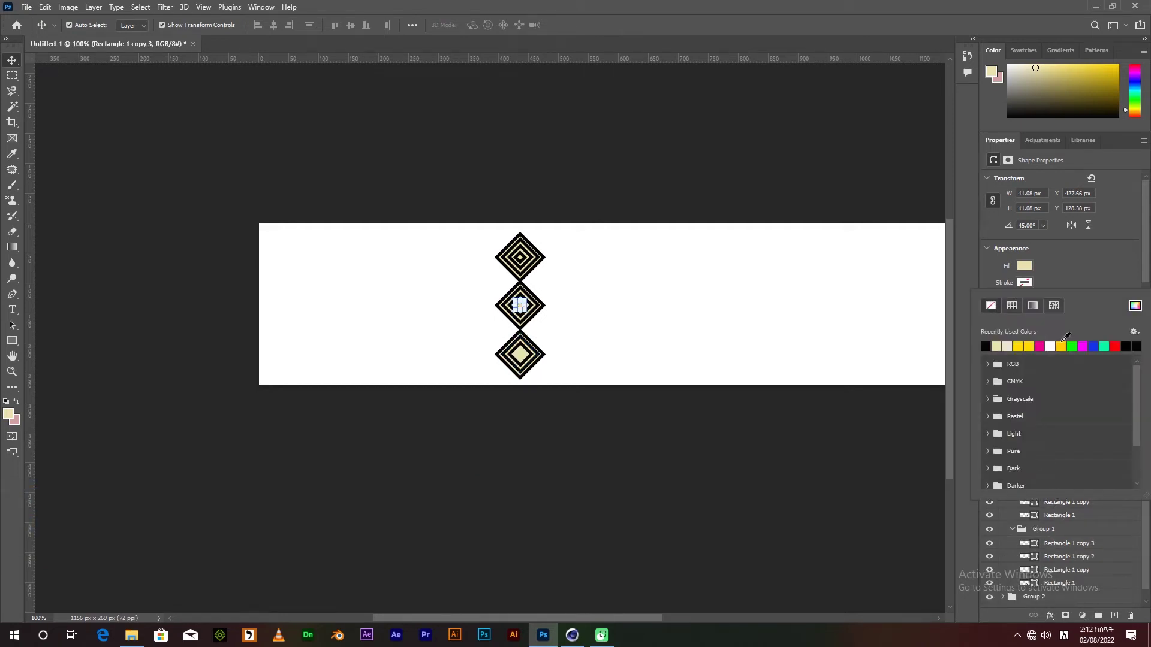
pyautogui.click(1024, 266)
pyautogui.click(1118, 327)
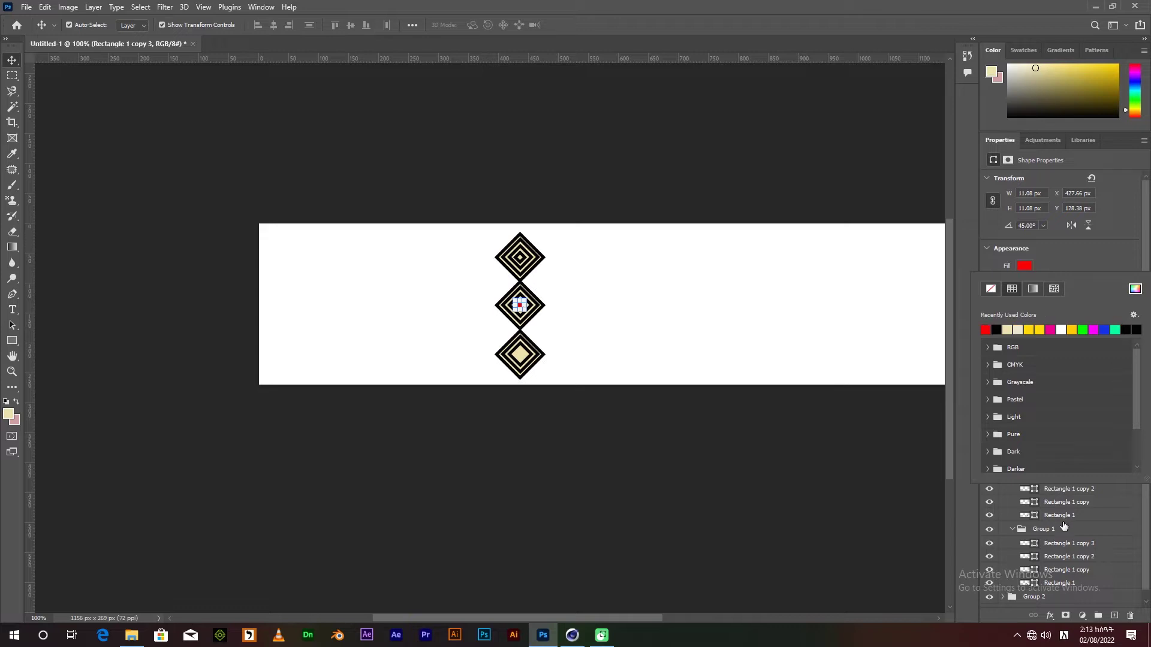
pyautogui.click(1065, 489)
# - Fill the top diamond's centre square with beige
pyautogui.click(1050, 461)
pyautogui.click(1012, 461)
pyautogui.click(1012, 476)
pyautogui.click(1012, 446)
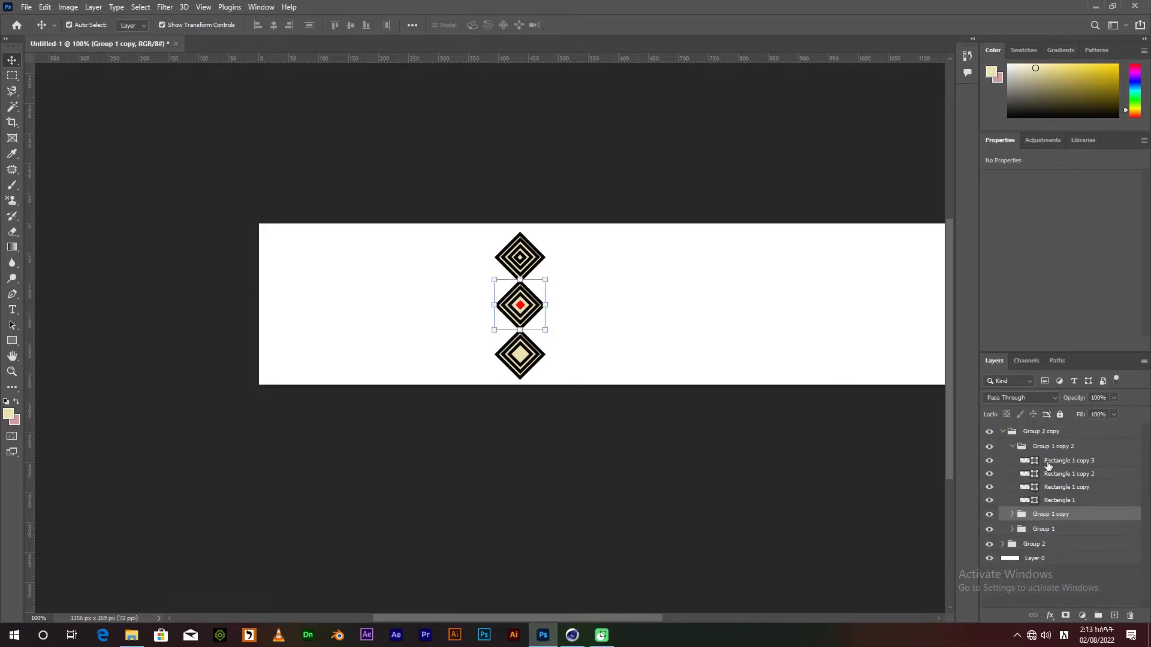
pyautogui.click(1049, 476)
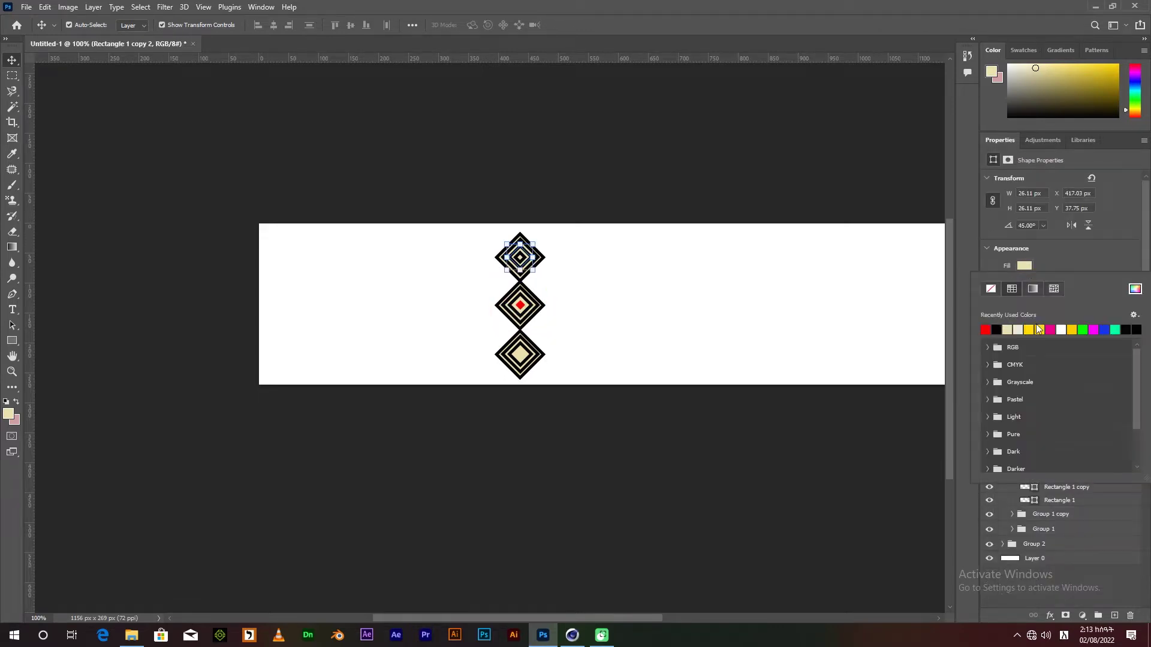
pyautogui.click(1064, 514)
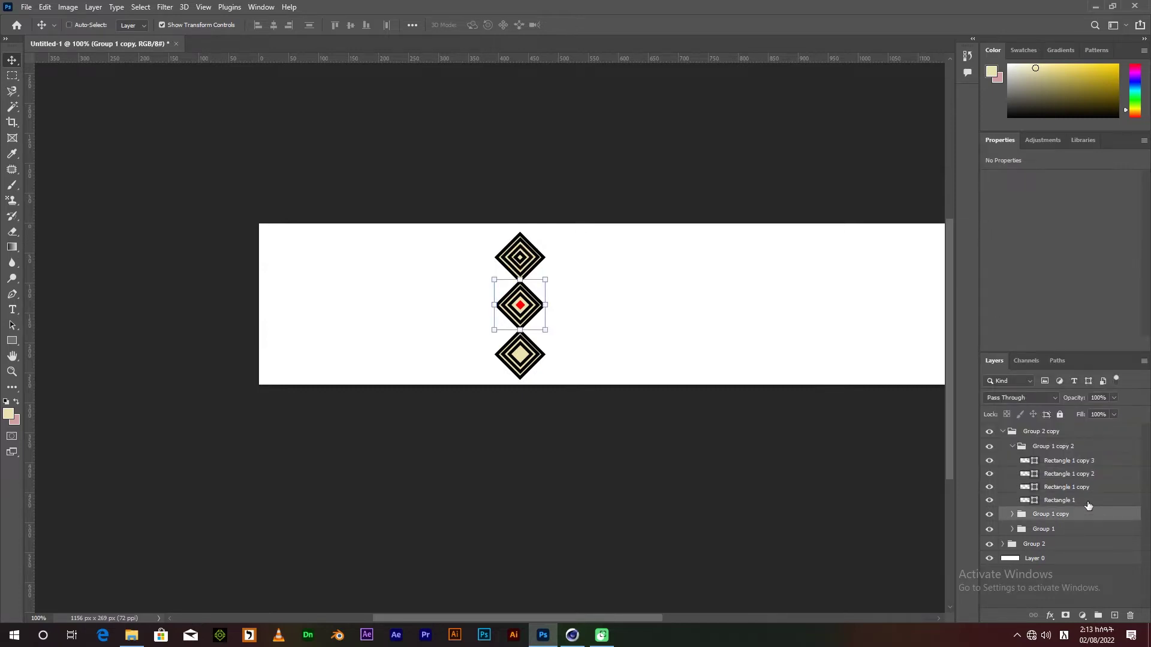
pyautogui.click(1055, 461)
pyautogui.click(1025, 266)
pyautogui.click(1019, 342)
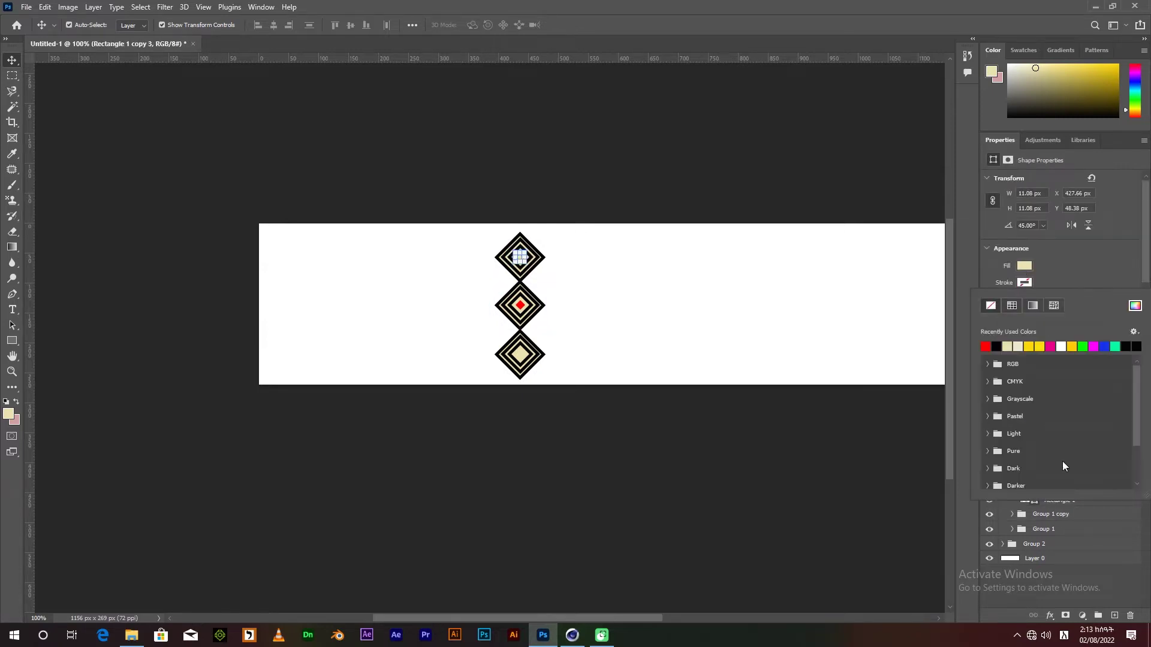
pyautogui.click(1072, 501)
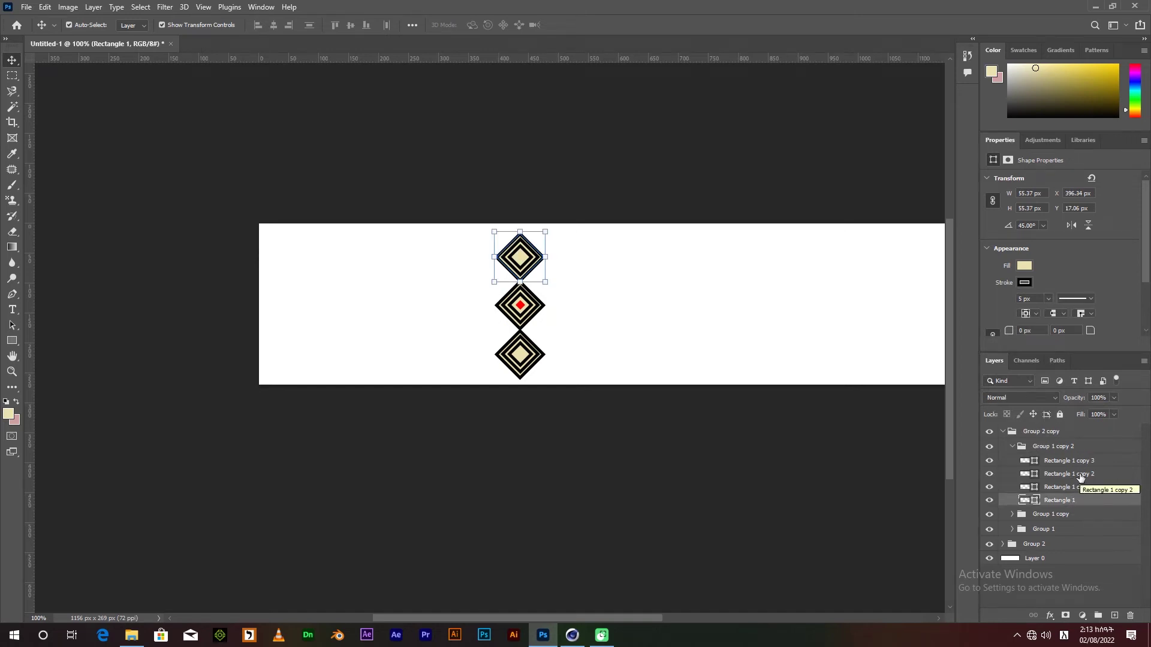
pyautogui.click(1013, 446)
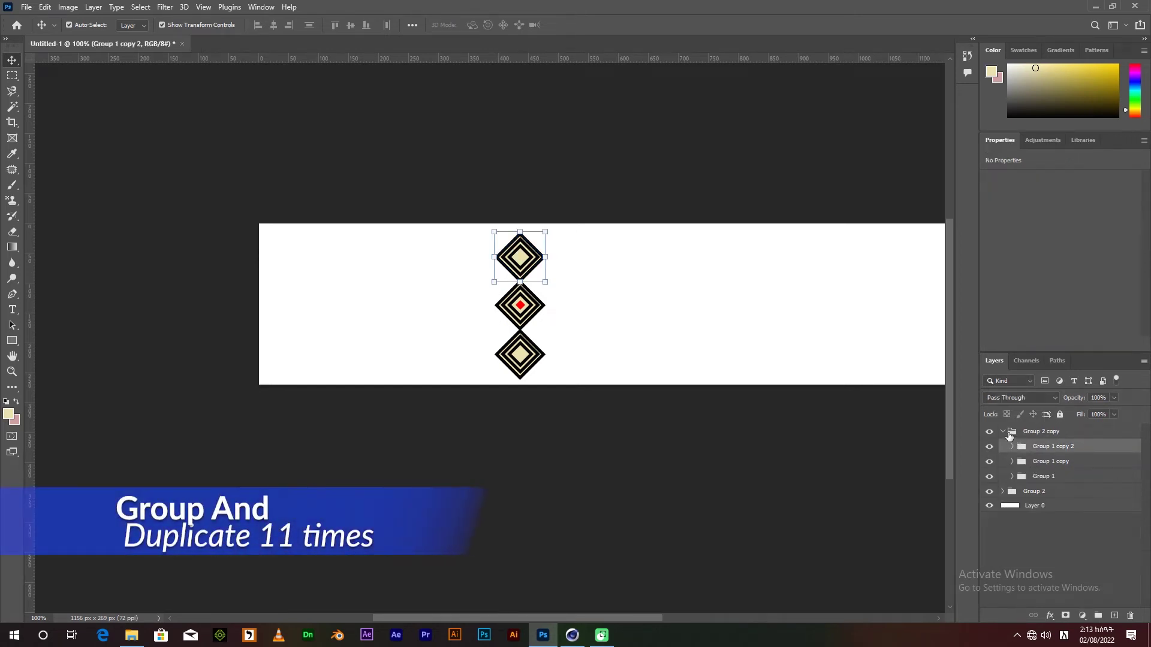
# - Delete the leftover Group 2 and place a duplicate column right of the original
pyautogui.click(1049, 434)
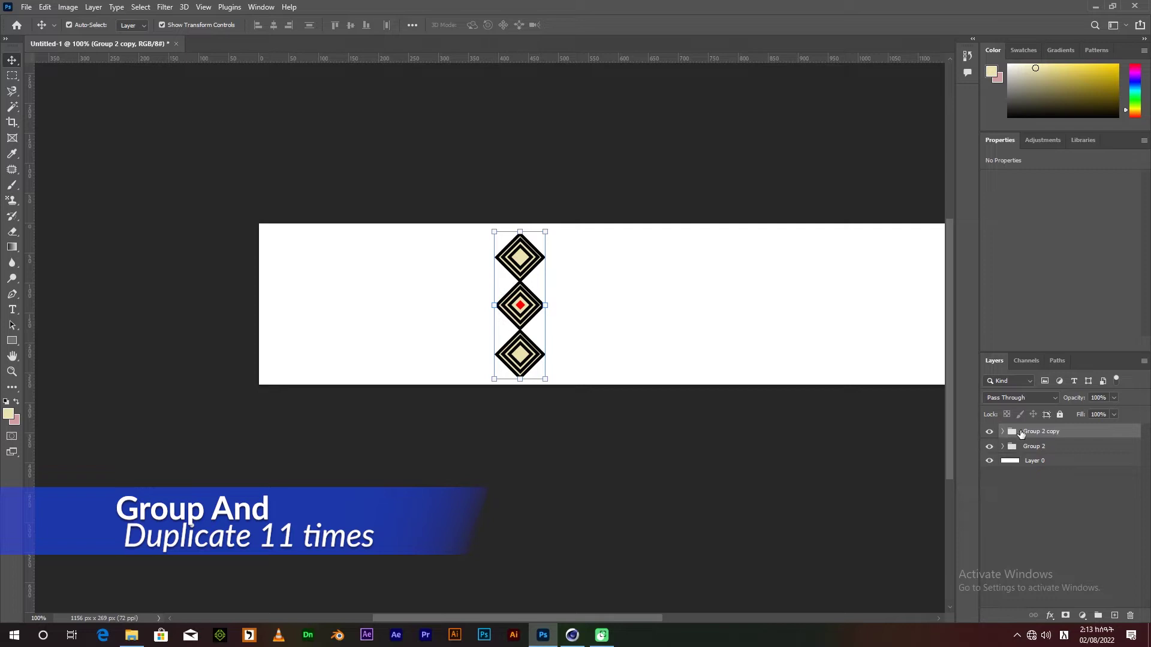
pyautogui.click(1026, 446)
pyautogui.press('Delete')
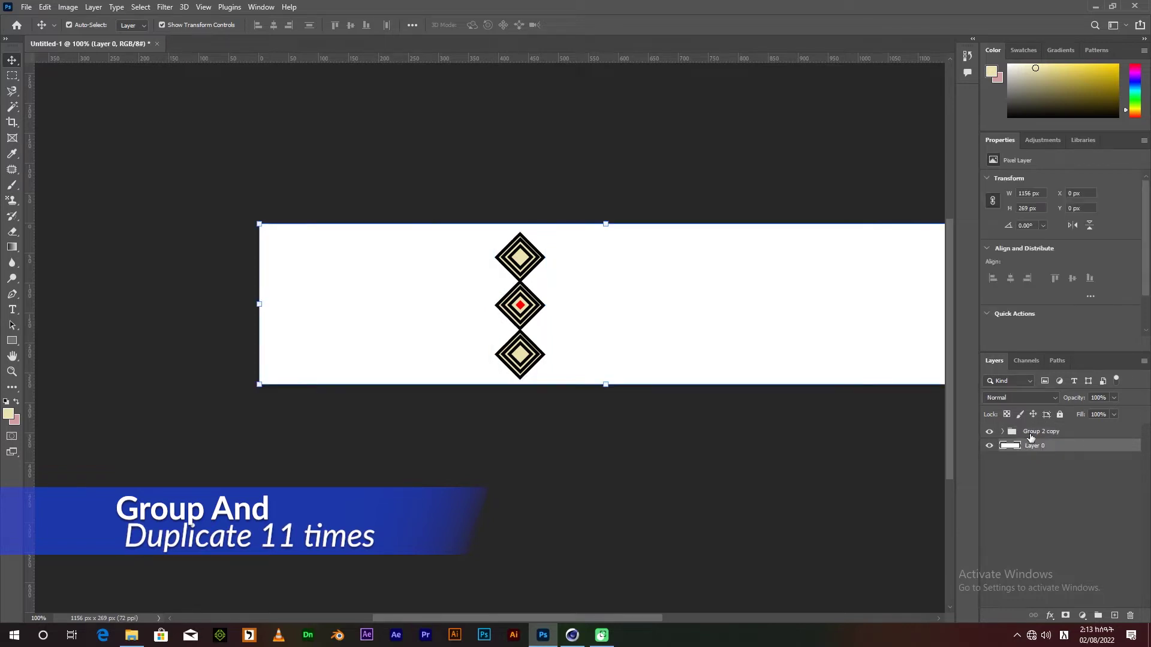
pyautogui.click(528, 323)
pyautogui.hotkey('ctrl', 'j')
pyautogui.hotkey('ctrl', 't')
pyautogui.moveTo(520, 302); pyautogui.dragTo(585, 307)
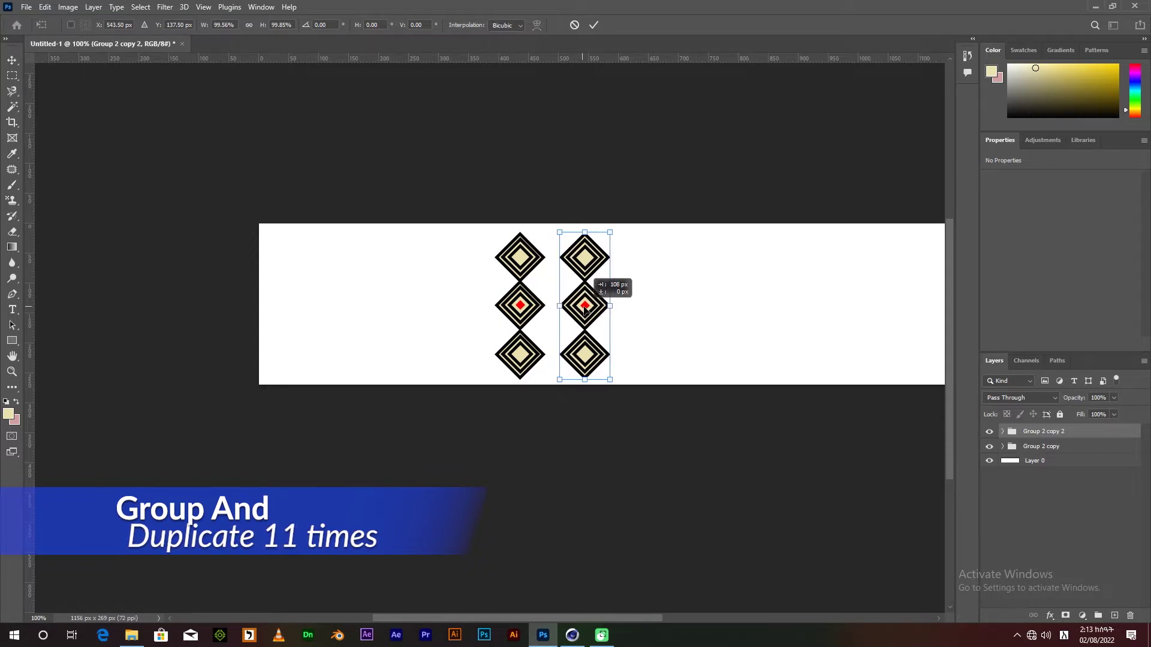
pyautogui.press('Return')
# - Copy the two columns into four, then copy those four further right to make eight
pyautogui.keyDown('shift'); pyautogui.click(1048, 446); pyautogui.keyUp('shift')
pyautogui.moveTo(563, 313); pyautogui.dragTo(726, 314)
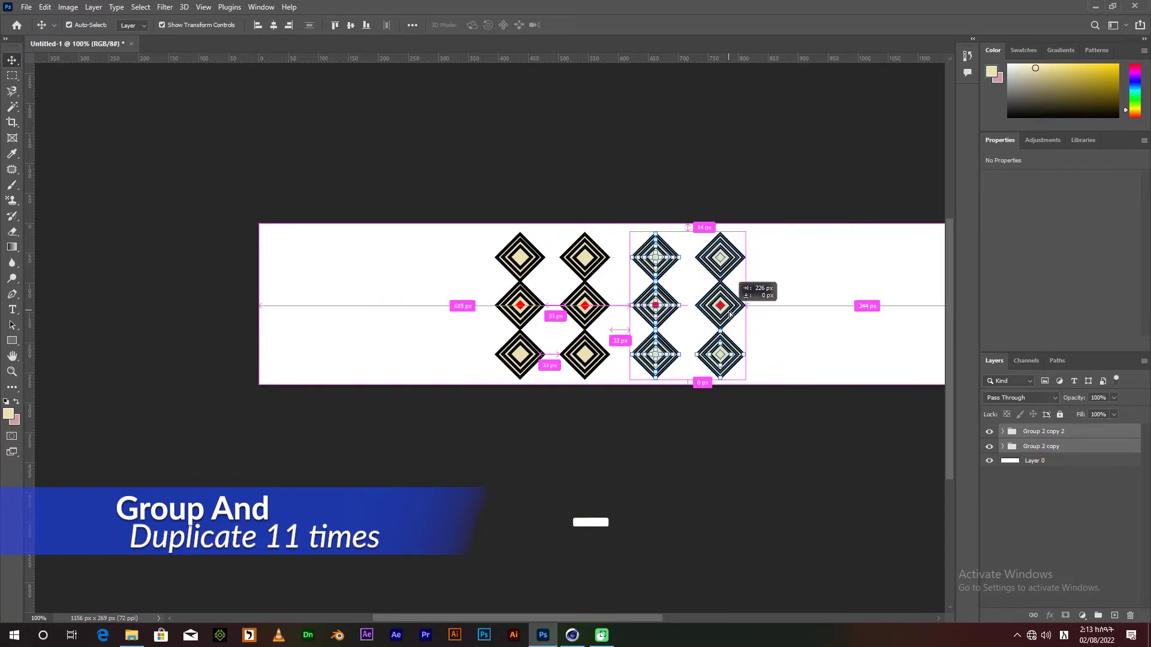
pyautogui.moveTo(727, 314); pyautogui.dragTo(733, 316)
pyautogui.click(1051, 476)
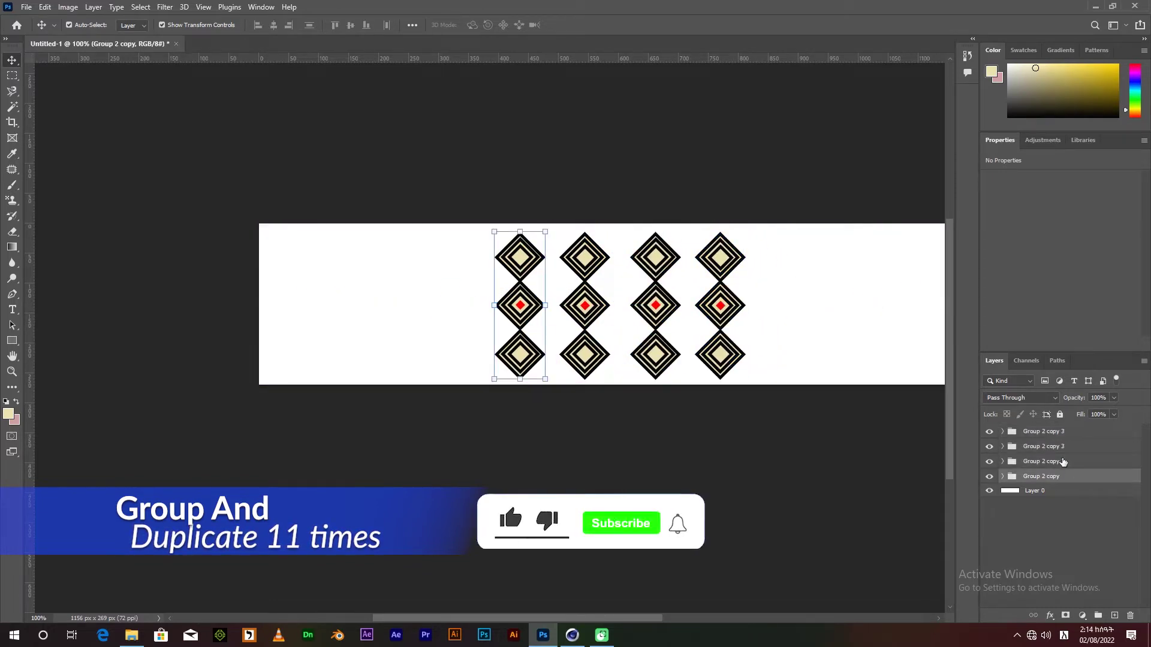
pyautogui.keyDown('shift'); pyautogui.click(1043, 432); pyautogui.keyUp('shift')
pyautogui.moveTo(554, 315)
pyautogui.mouseDown()
pyautogui.moveTo(439, 308)
pyautogui.moveTo(456, 310)
pyautogui.mouseUp()
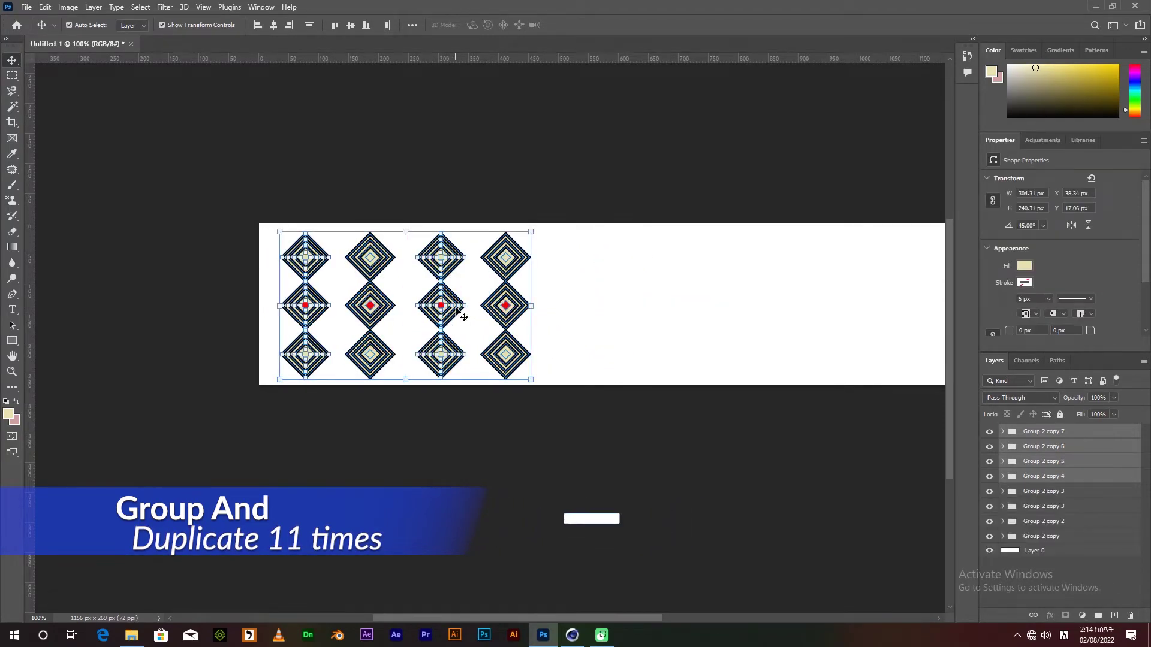
pyautogui.moveTo(455, 310); pyautogui.dragTo(765, 308)
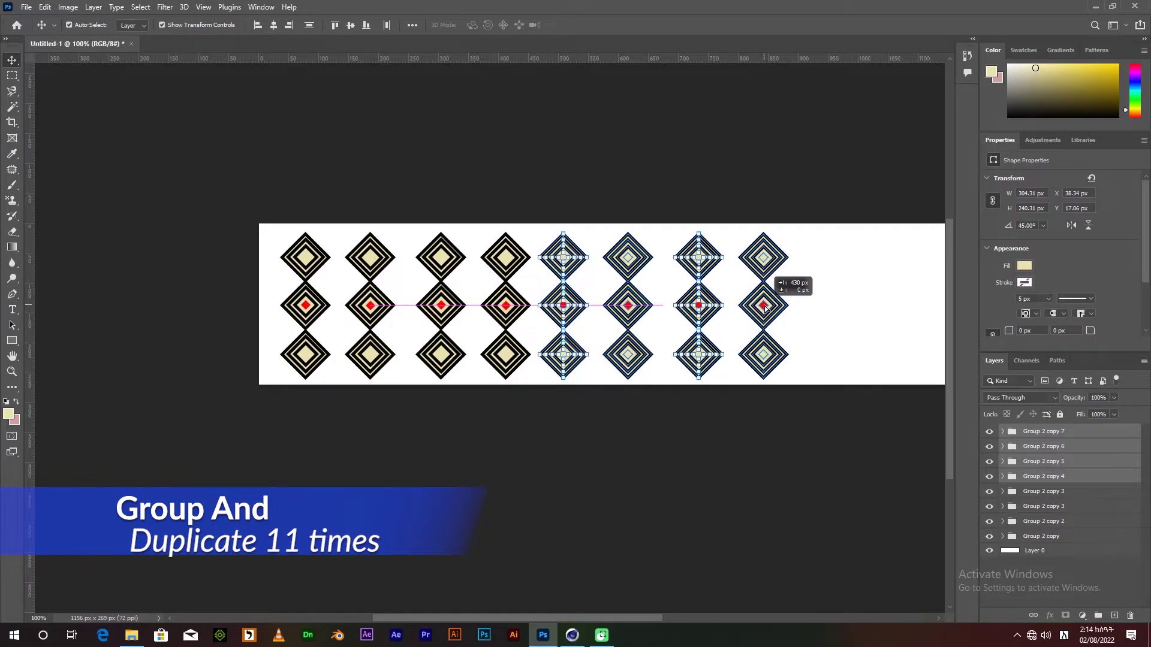
pyautogui.moveTo(765, 307); pyautogui.dragTo(765, 308)
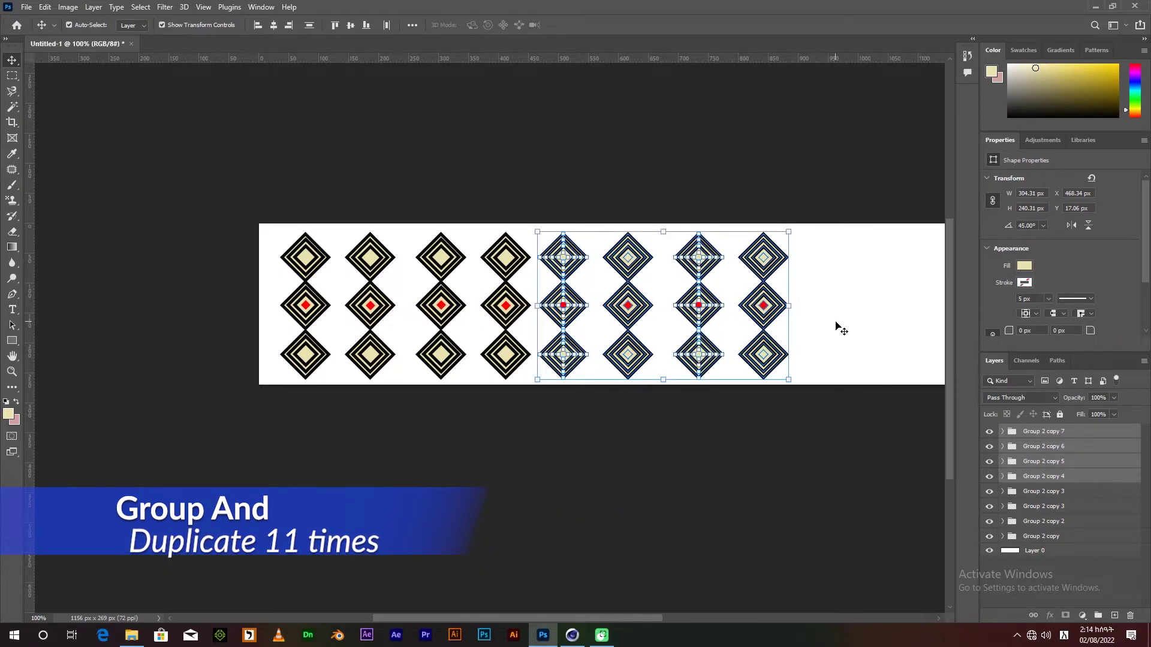
# - Add three more column copies at the right end, bringing the total to eleven
pyautogui.hotkey('ctrl', '-')
pyautogui.click(1085, 437)
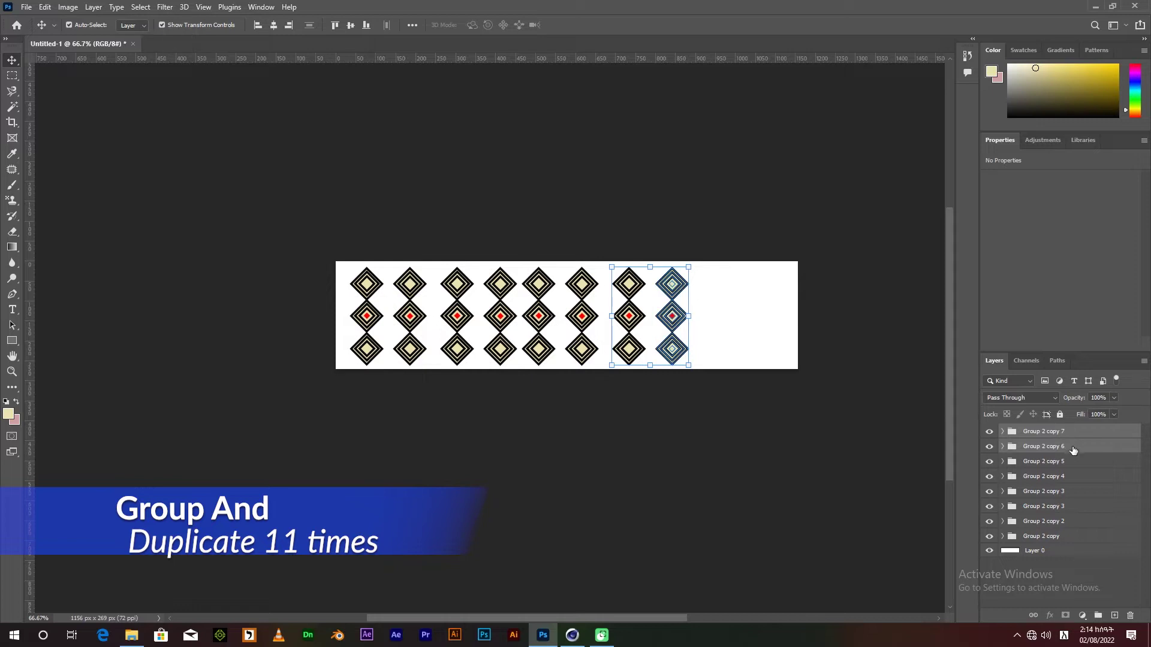
pyautogui.hotkey('ctrl', 'alt', 't')
pyautogui.moveTo(673, 315); pyautogui.dragTo(756, 315)
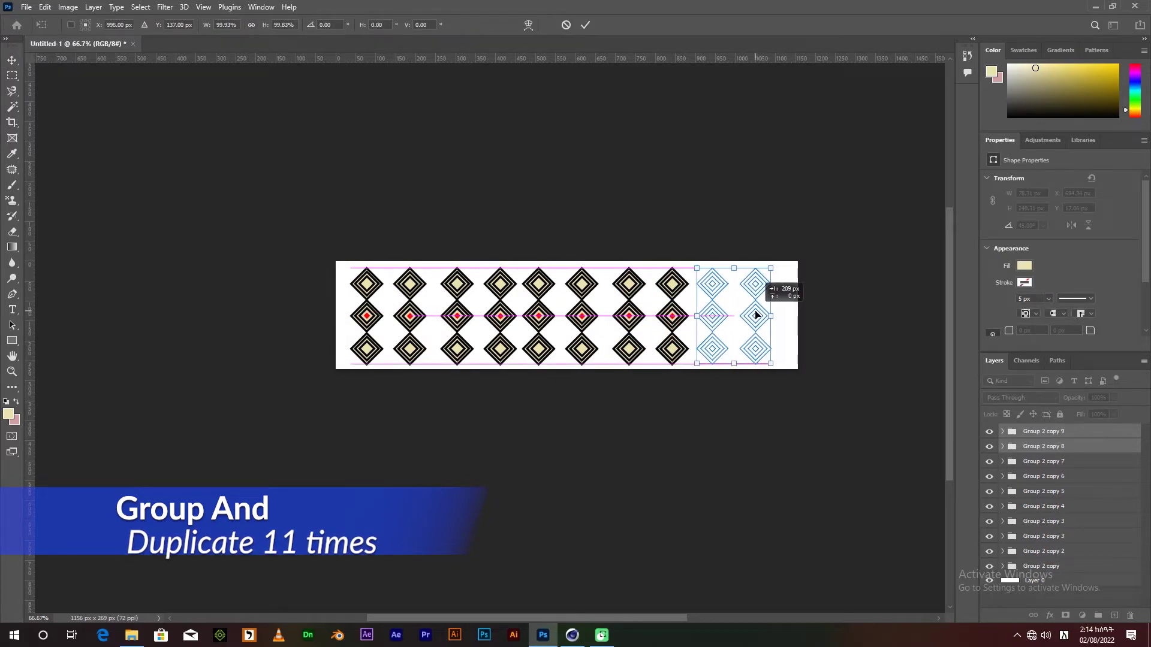
pyautogui.press('Return')
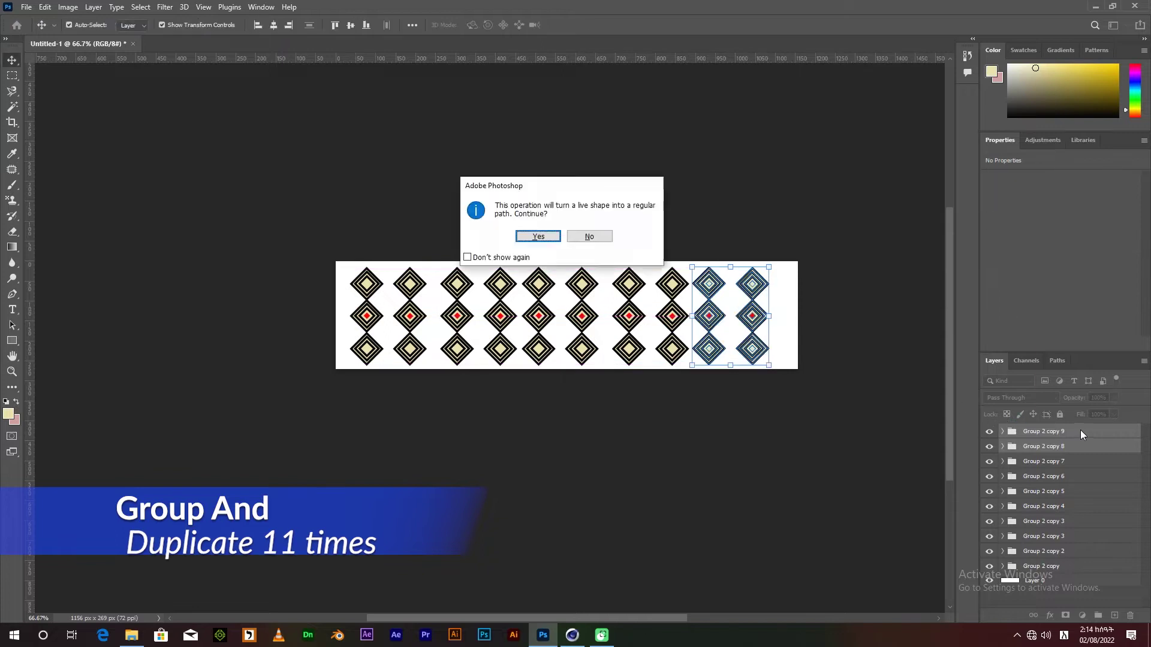
pyautogui.click(549, 237)
pyautogui.click(1085, 432)
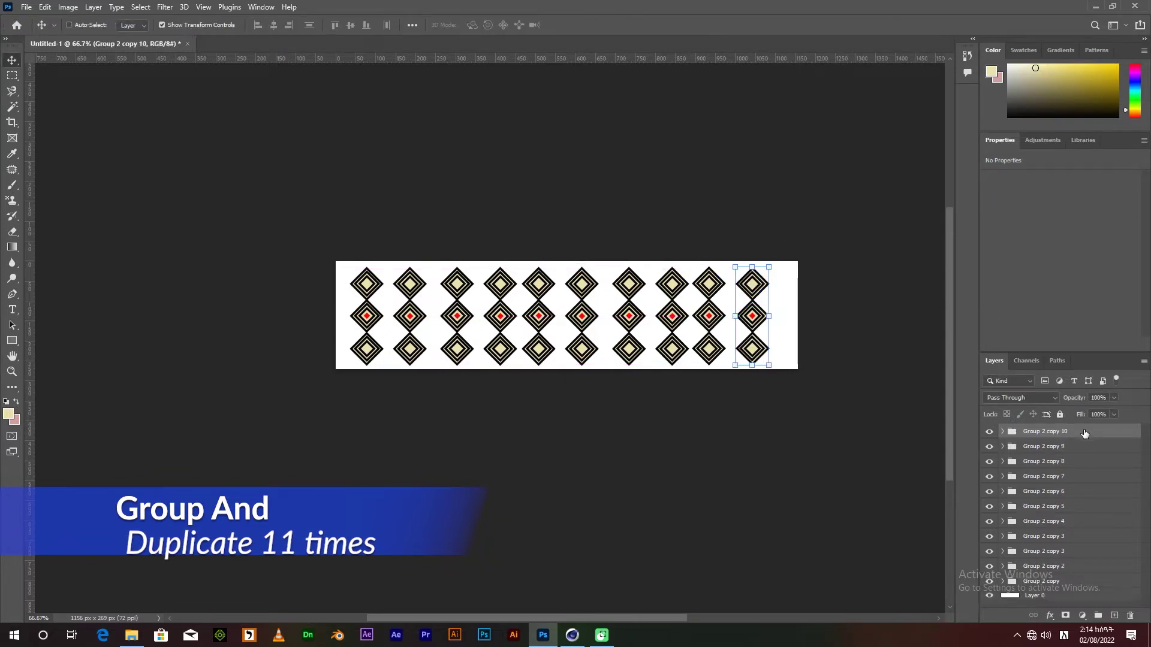
pyautogui.hotkey('ctrl', 'alt', 't')
pyautogui.moveTo(752, 318); pyautogui.dragTo(781, 318)
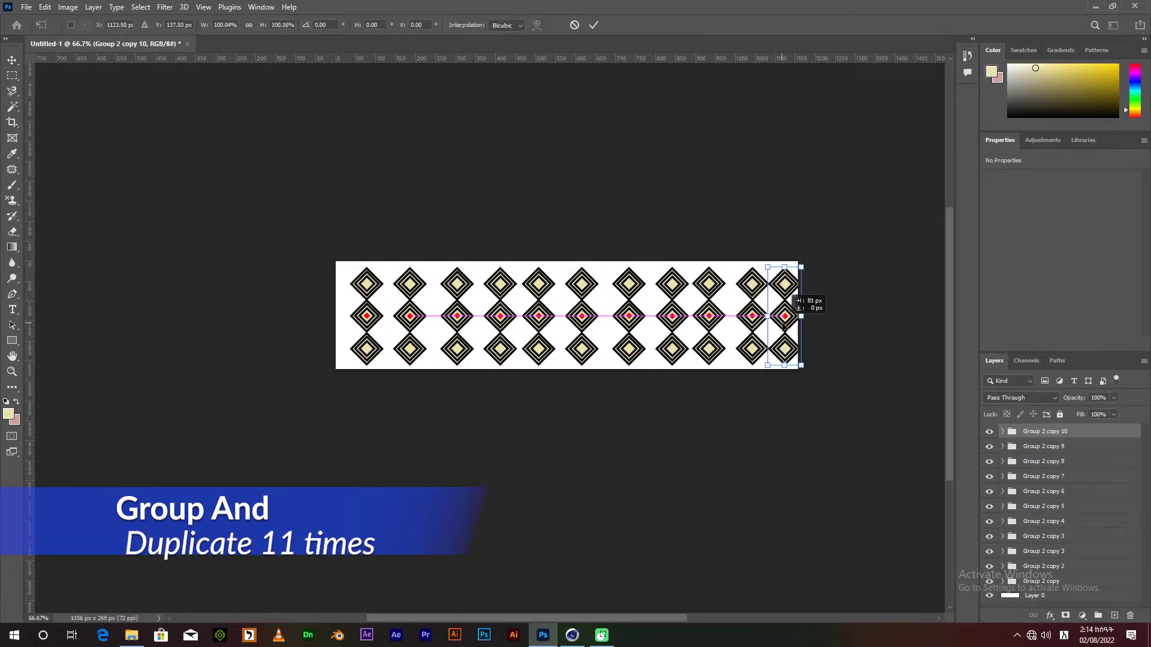
pyautogui.press('Return')
# - Distribute all eleven columns by horizontal centres across the banner
pyautogui.keyDown('shift'); pyautogui.click(1064, 575); pyautogui.keyUp('shift')
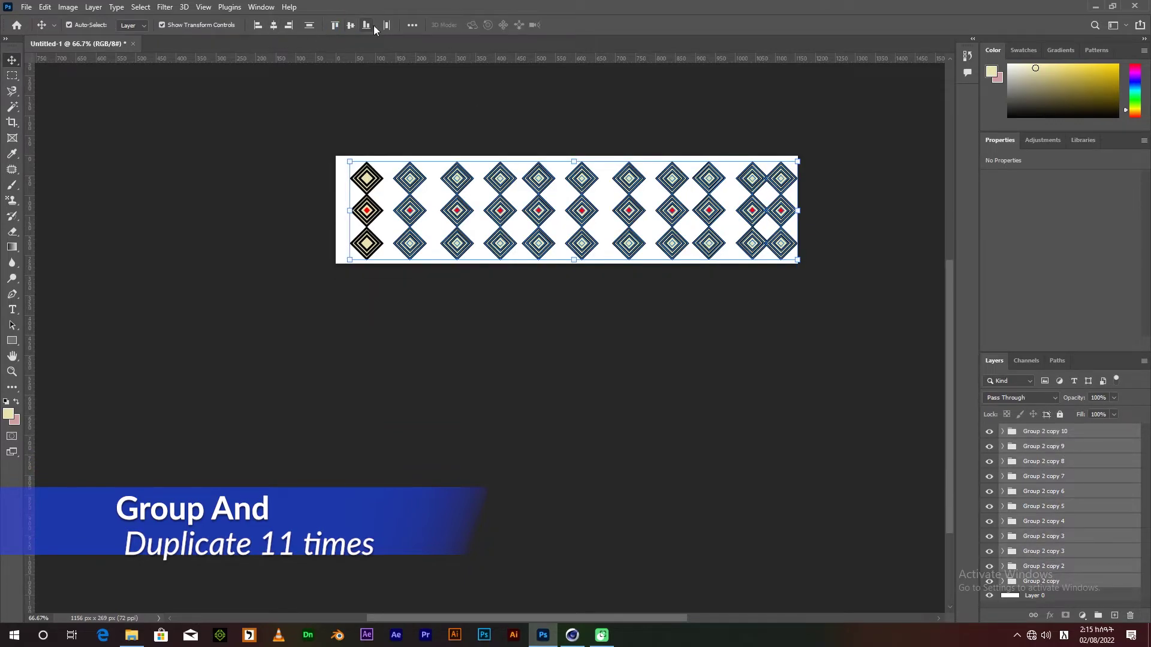
pyautogui.click(386, 25)
pyautogui.scroll(3, 667, 130)
pyautogui.scroll(-1, 627, 261)
pyautogui.scroll(-1, 627, 261)
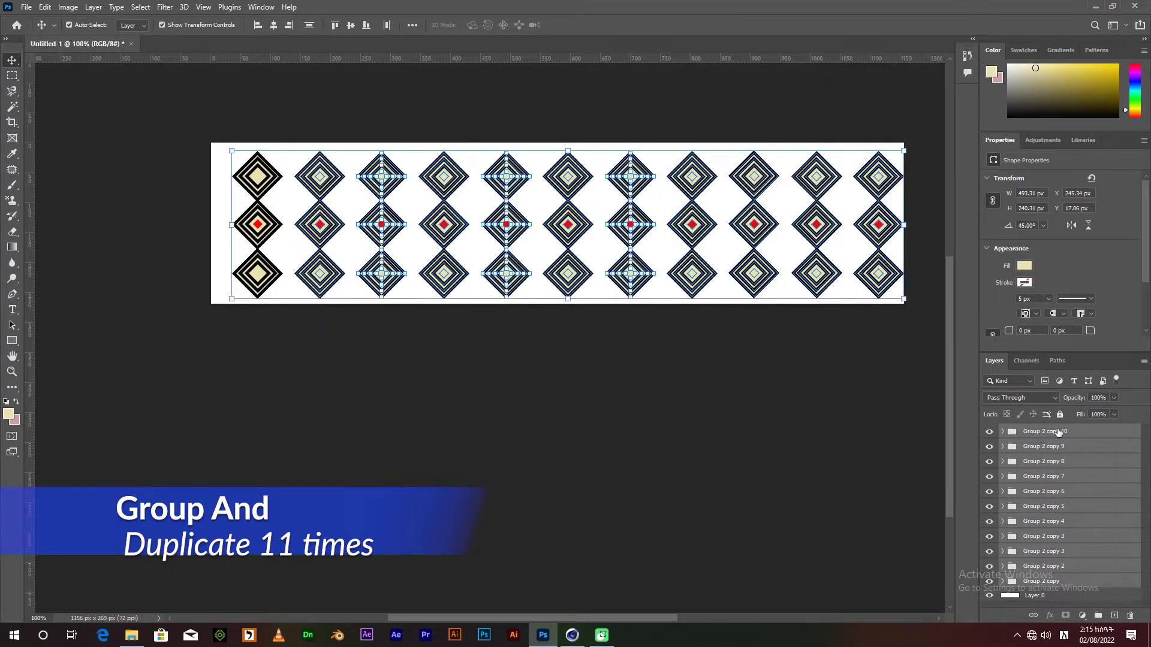
pyautogui.click(1046, 431)
pyautogui.click(1002, 431)
# - Fill the last column's middle diamond centre square with teal
pyautogui.click(1012, 461)
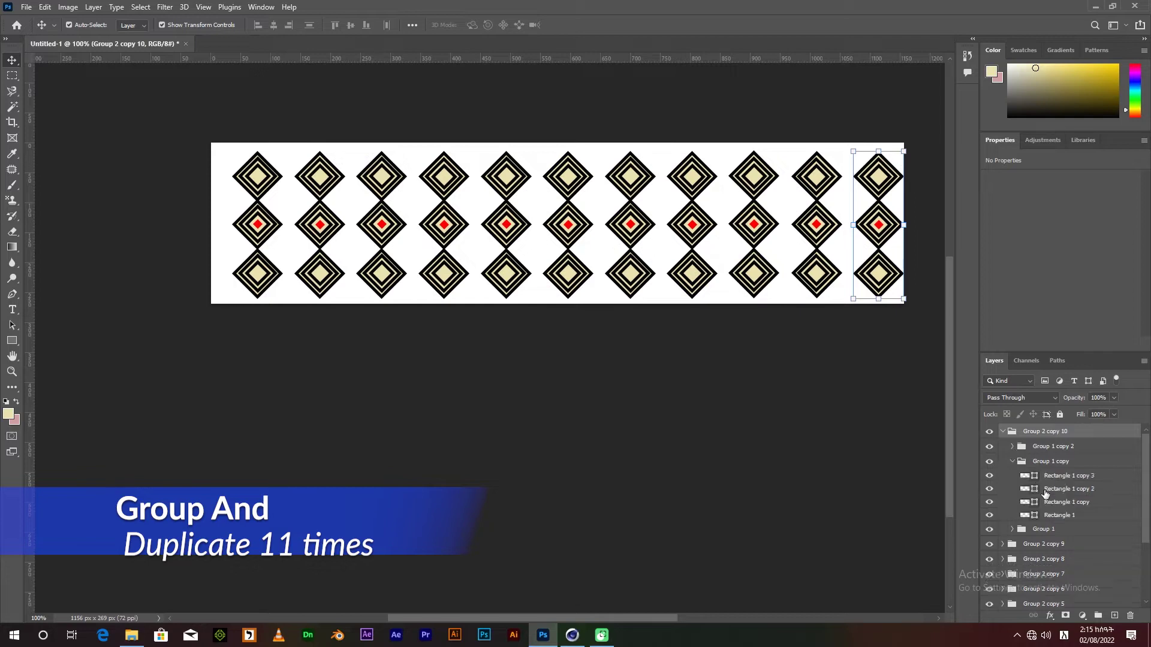
pyautogui.click(1049, 478)
pyautogui.click(1042, 142)
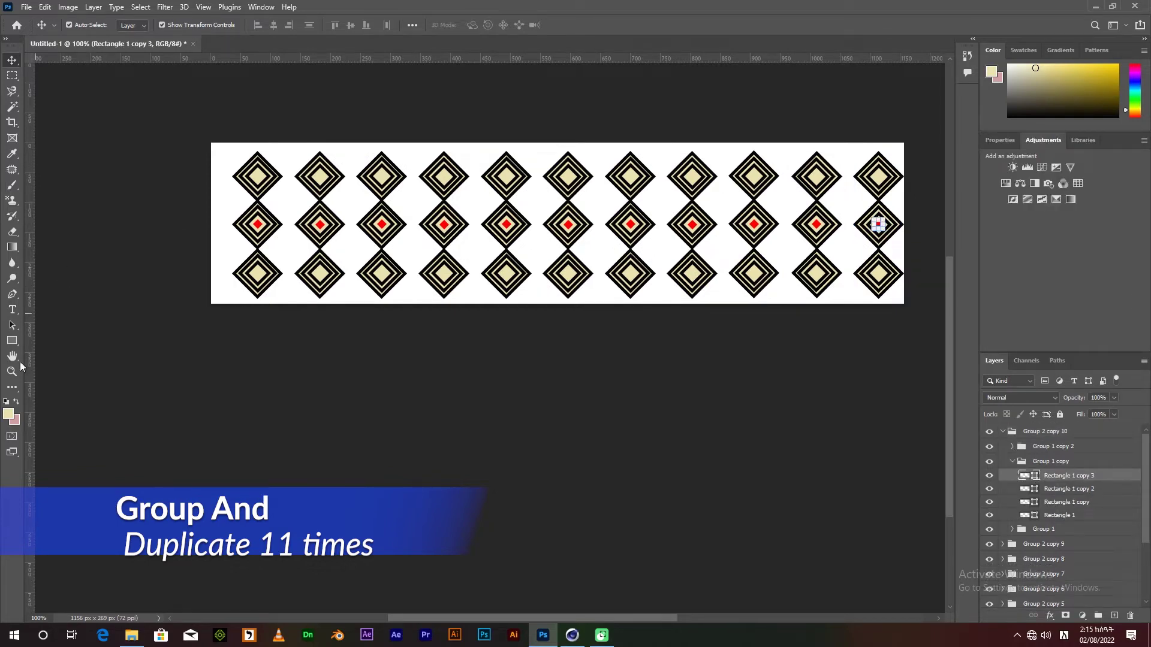
pyautogui.click(12, 340)
pyautogui.click(1035, 475)
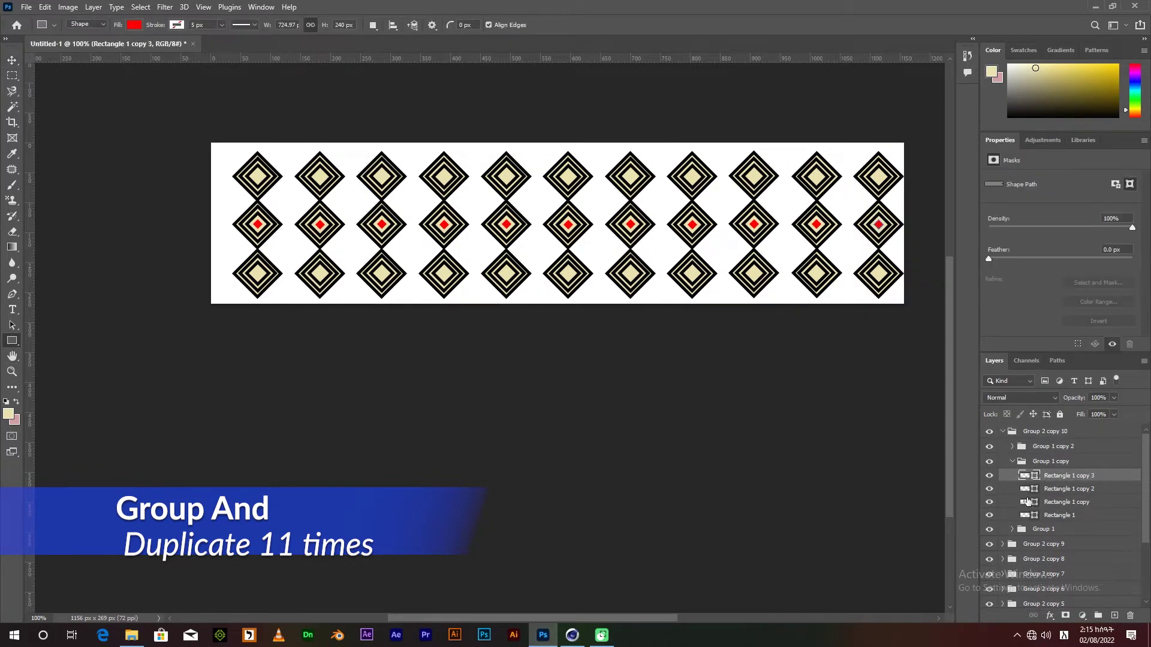
pyautogui.click(133, 25)
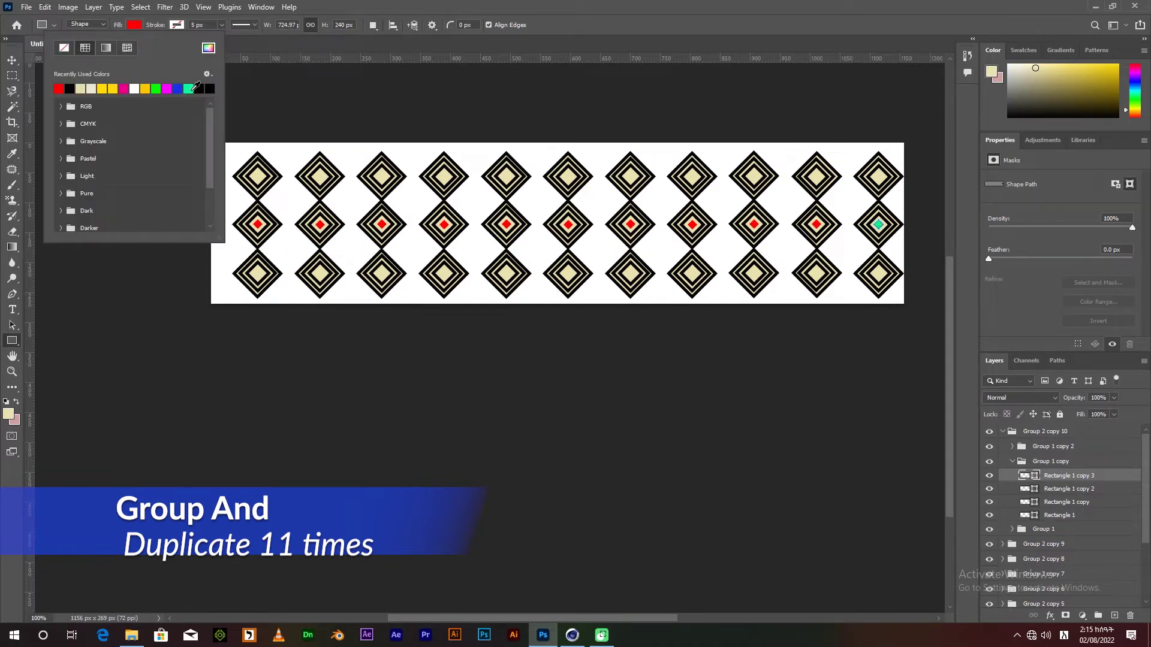
pyautogui.click(190, 89)
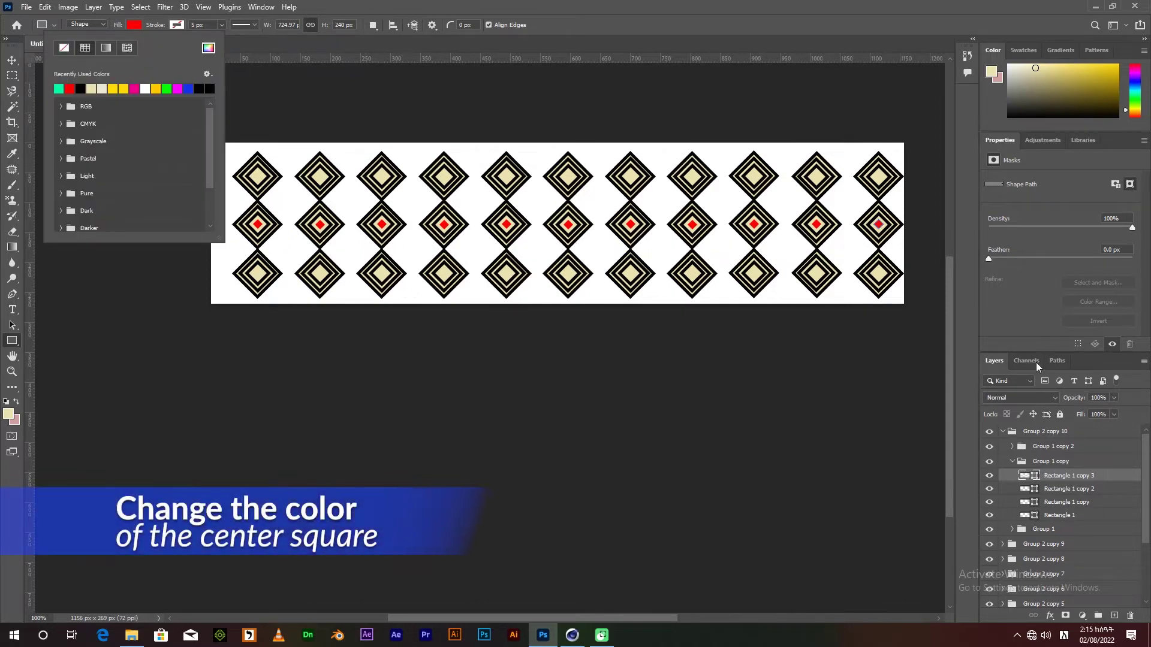
pyautogui.press('Return')
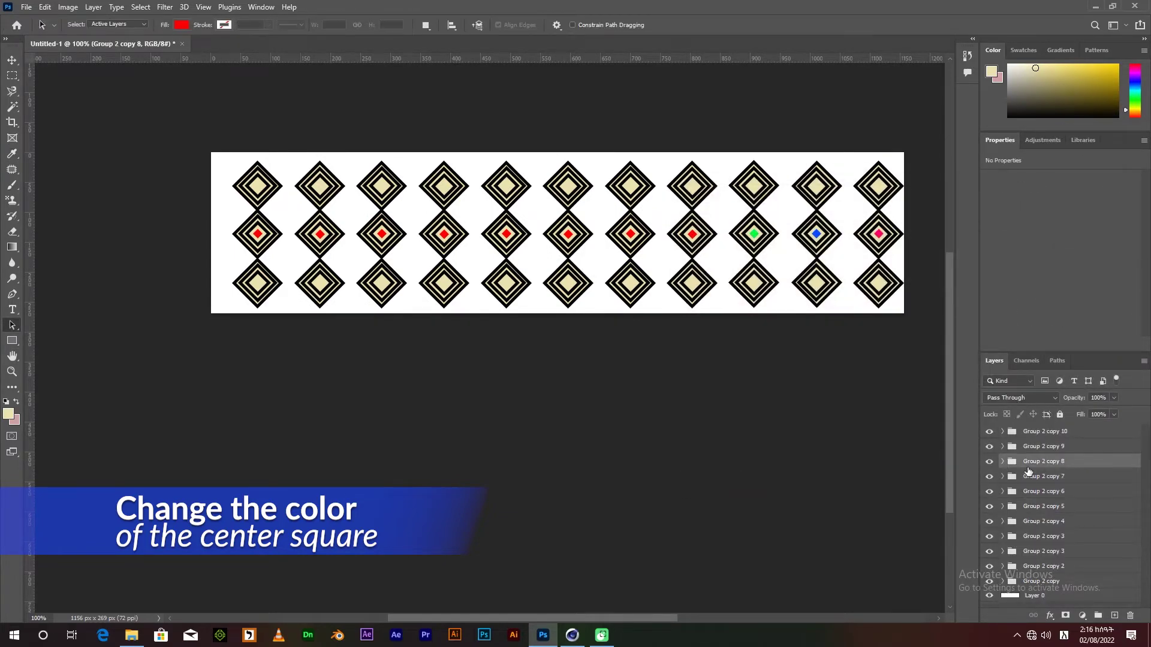
# - Fill the middle column's Rectangle 1 copy 2 square with black
pyautogui.click(1002, 491)
pyautogui.click(1050, 549)
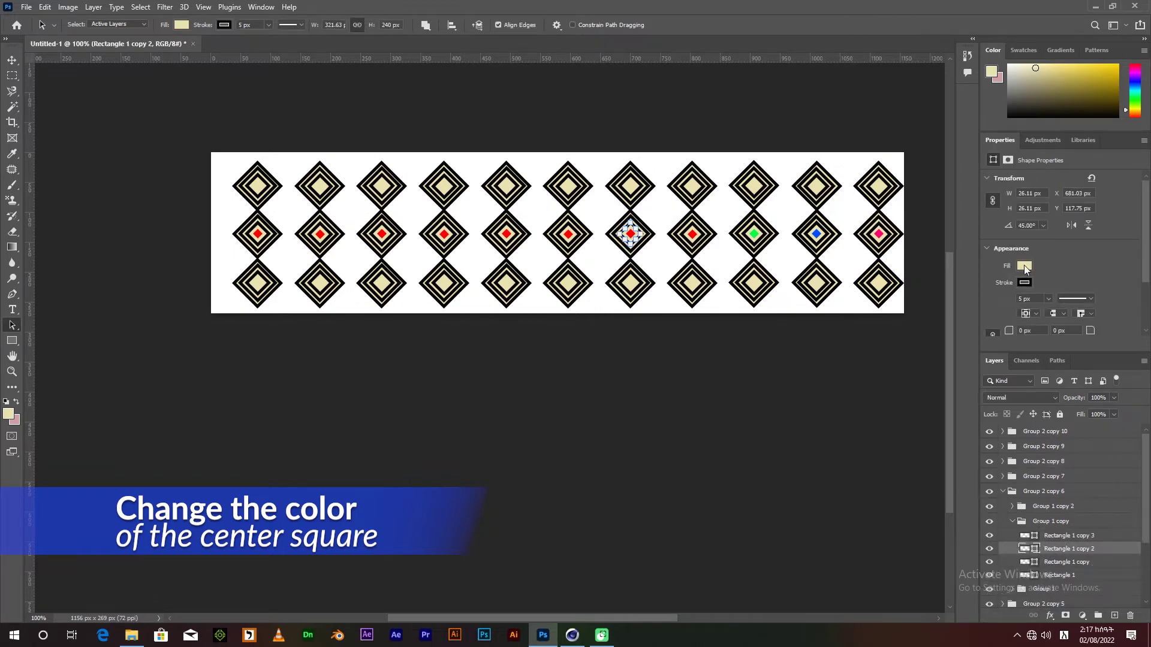
pyautogui.click(1024, 265)
pyautogui.click(1046, 329)
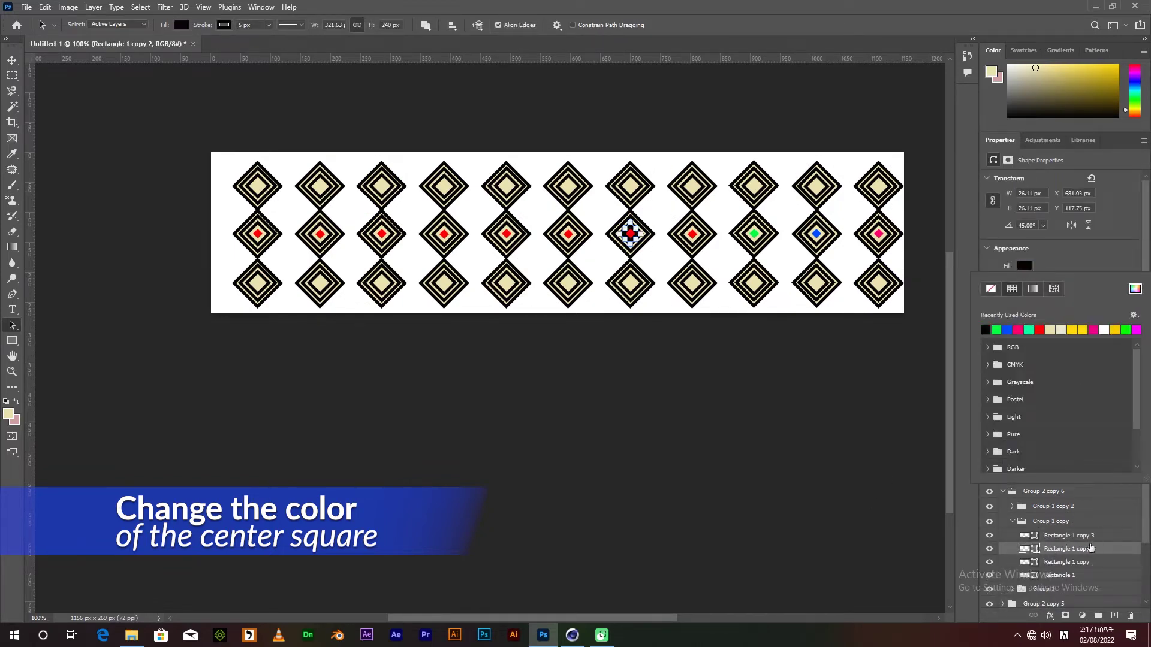
pyautogui.click(1032, 492)
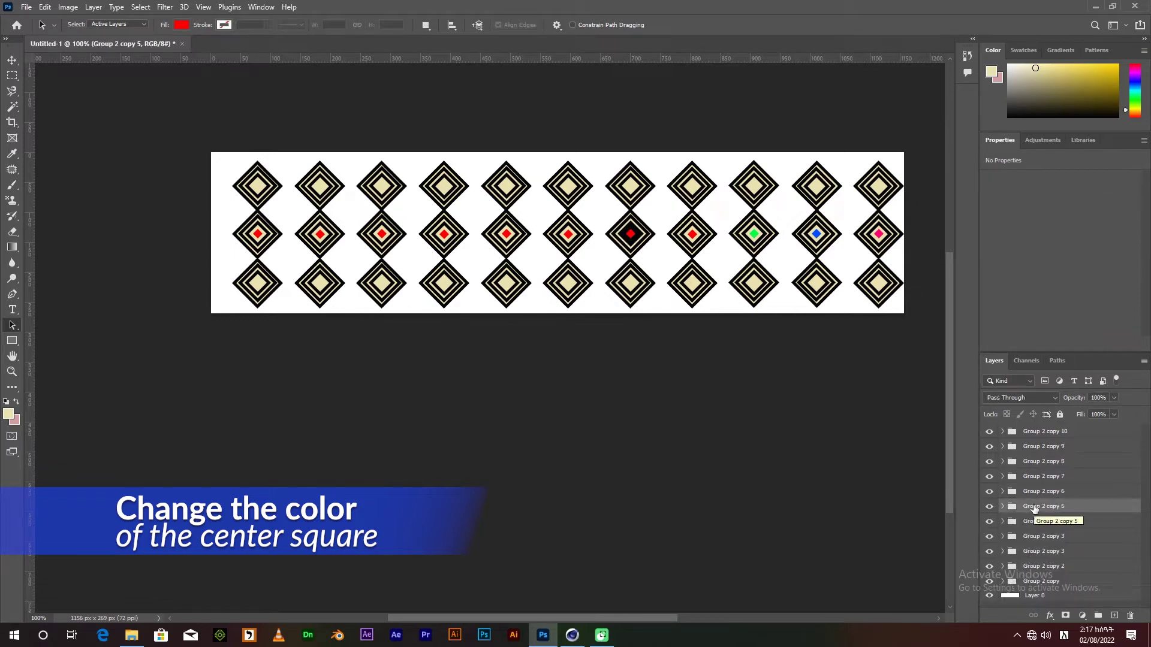
# - Remove the fill from Rectangle 1 copy 2 in the middle column's Group 1 copy
pyautogui.click(1002, 491)
pyautogui.click(990, 492)
pyautogui.click(1013, 521)
pyautogui.click(1061, 535)
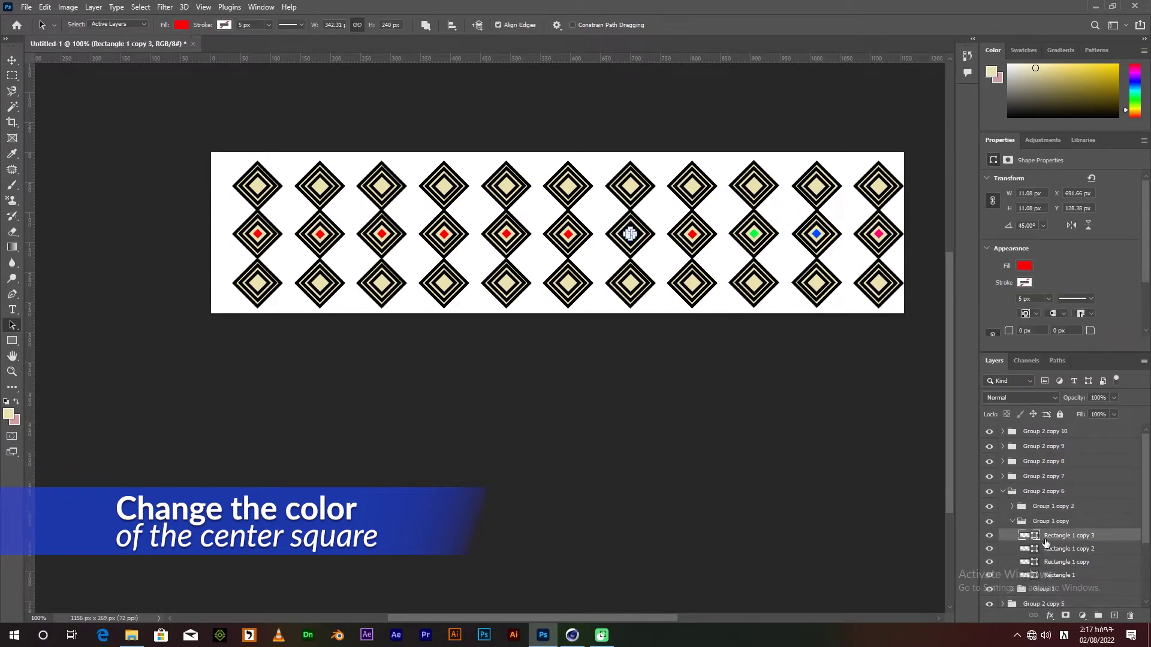
pyautogui.click(1024, 265)
pyautogui.click(1061, 548)
pyautogui.click(1025, 266)
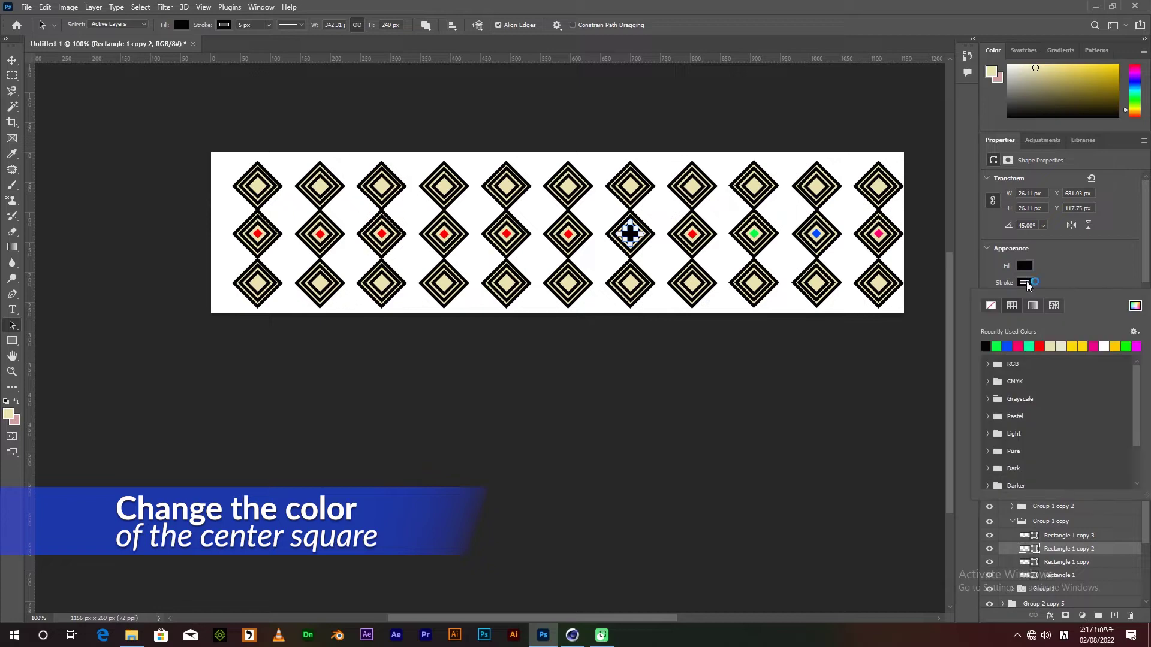
pyautogui.click(991, 288)
pyautogui.click(1012, 522)
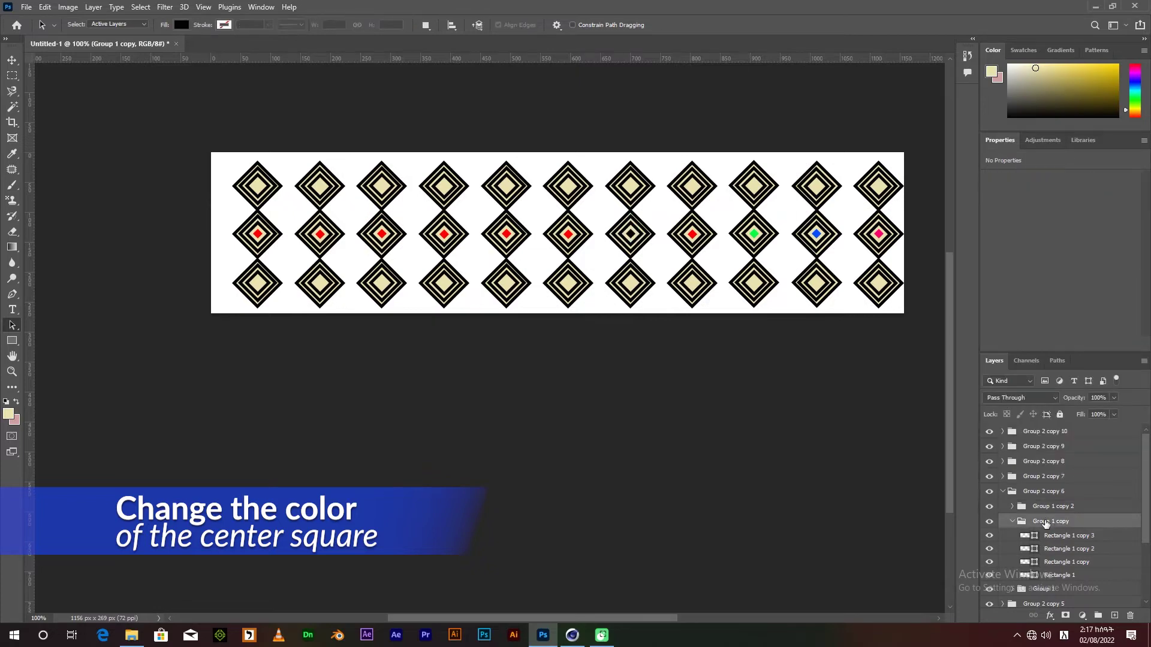
pyautogui.click(1003, 491)
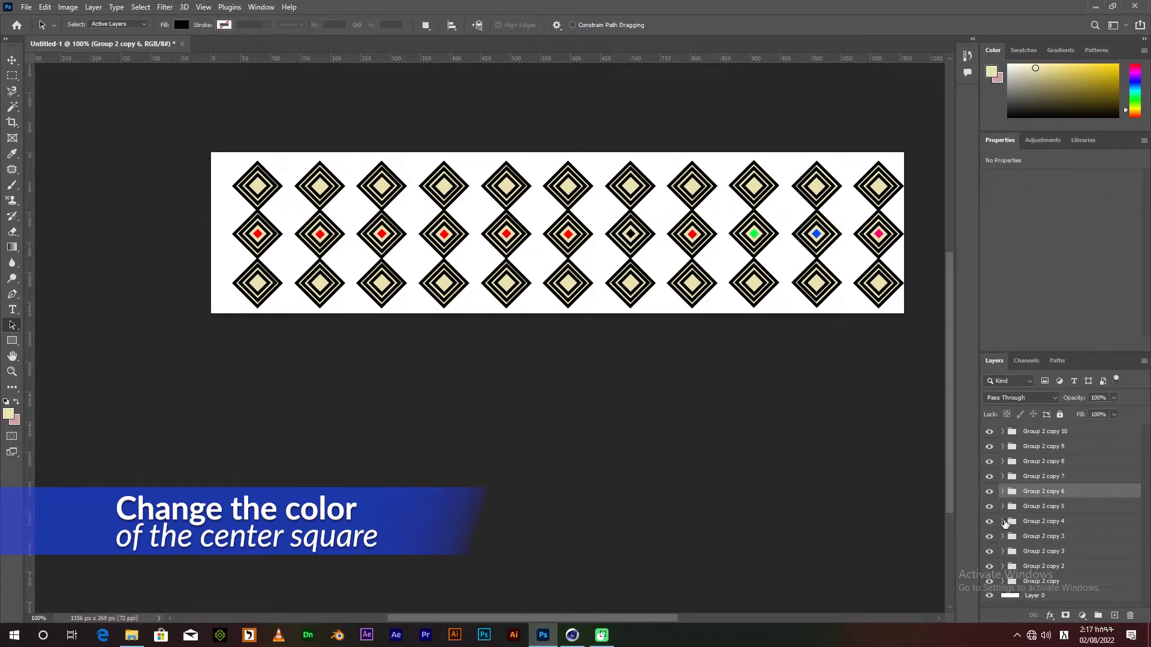
# - Make the fifth column's centre square, Rectangle 1 copy 3, yellow
pyautogui.click(1003, 491)
pyautogui.click(1012, 521)
pyautogui.scroll(-1, 1061, 521)
pyautogui.click(1061, 521)
pyautogui.click(1025, 266)
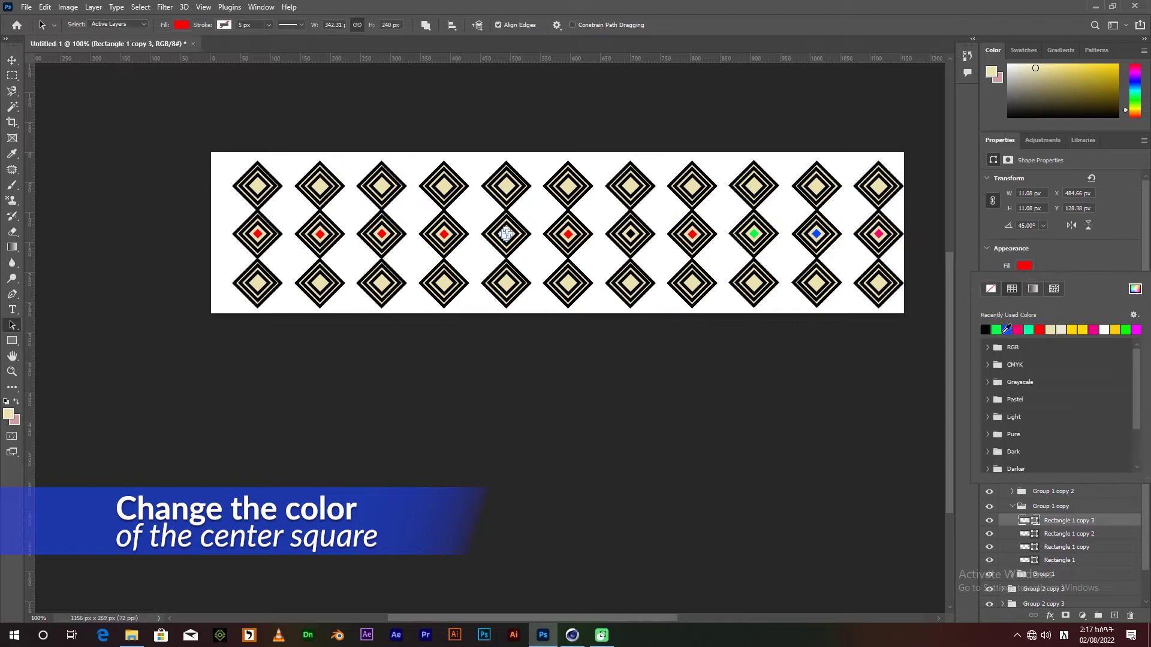
pyautogui.click(1083, 329)
pyautogui.click(1054, 533)
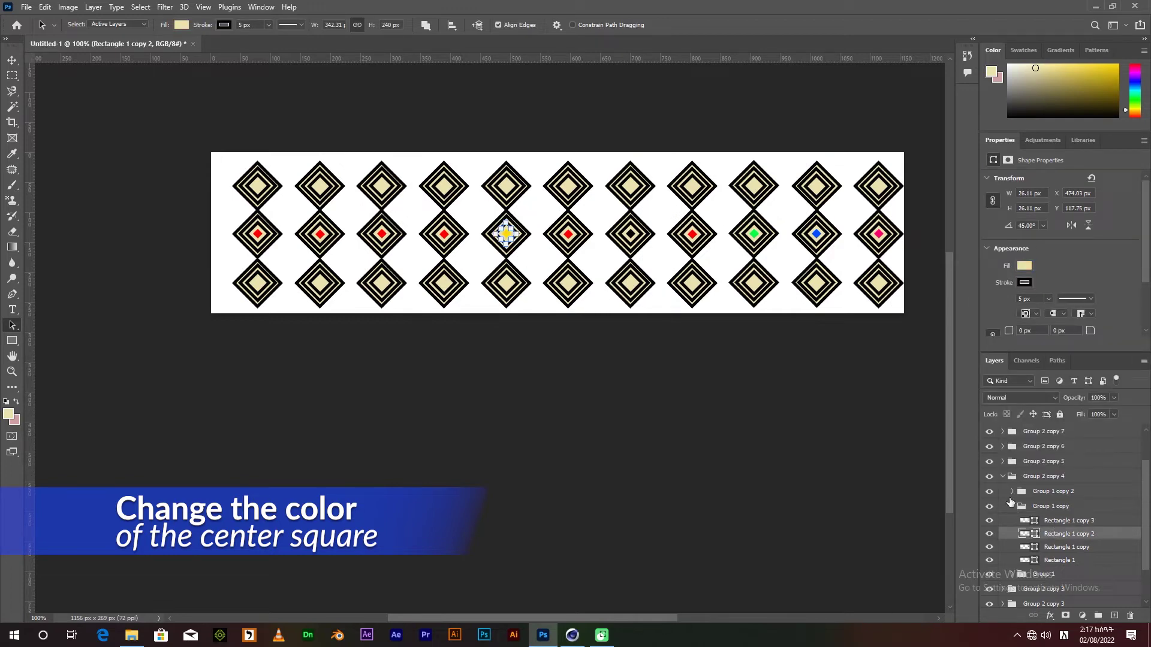
pyautogui.click(1013, 505)
# - Expand the fourth column's group and select its centre square layer
pyautogui.scroll(-3, 558, 240)
pyautogui.click(1043, 536)
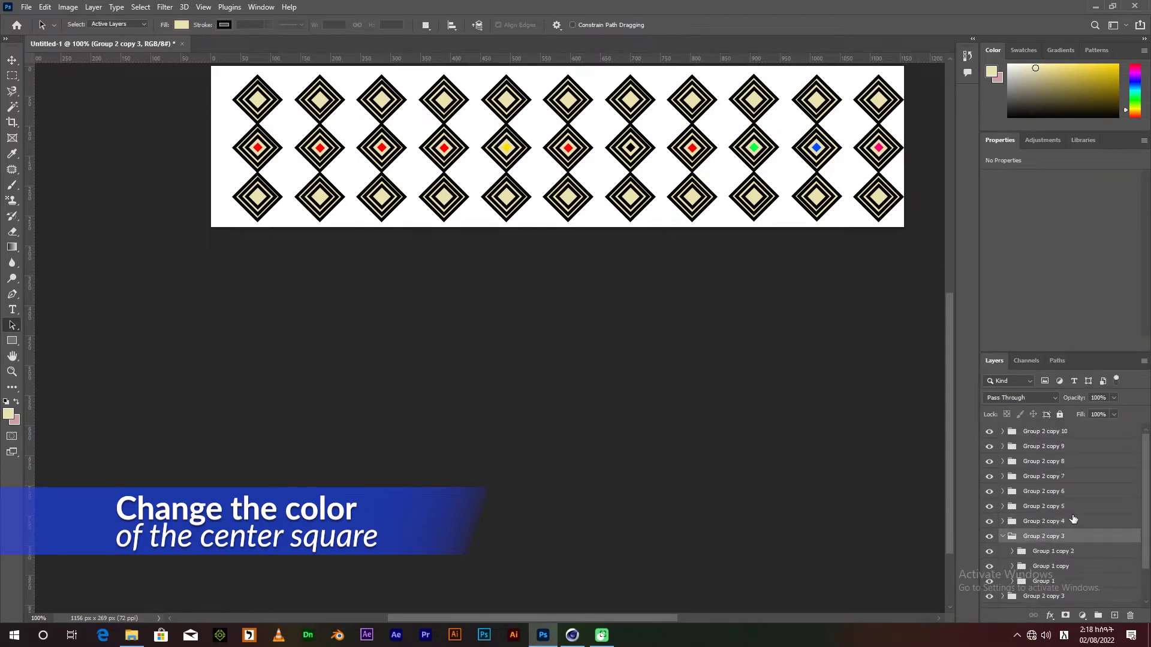
pyautogui.scroll(-1, 1073, 519)
pyautogui.click(1067, 541)
# - Give the fourth column's centre square a red Color Overlay
pyautogui.rightClick(1067, 541)
pyautogui.click(1080, 465)
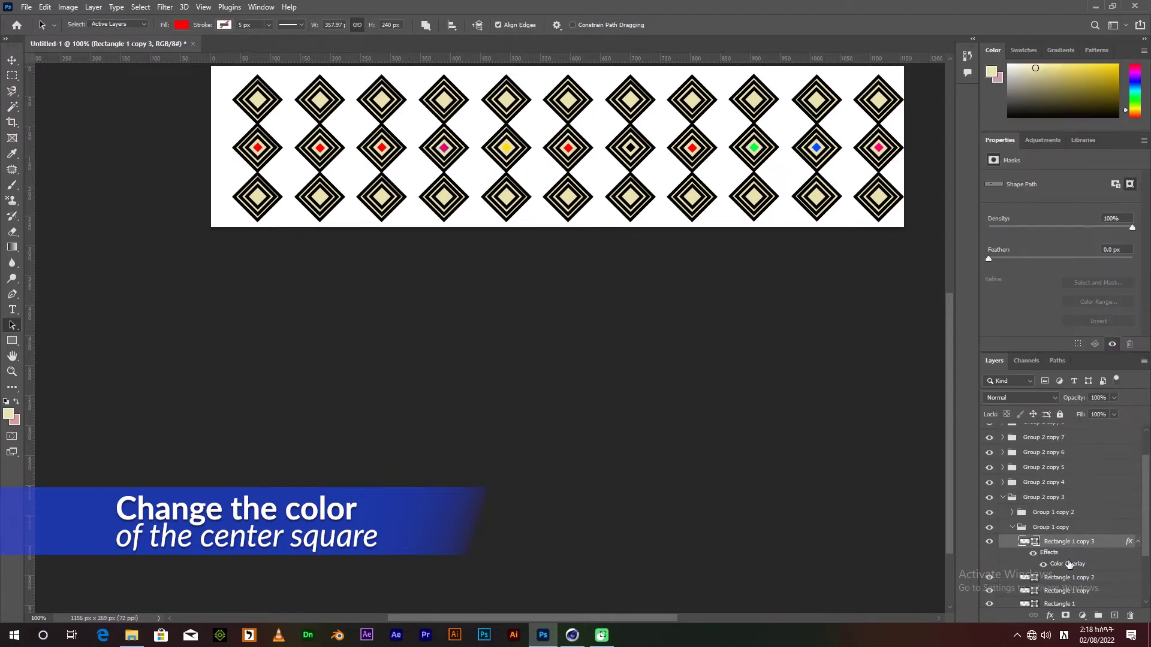
pyautogui.doubleClick(1069, 564)
pyautogui.click(967, 235)
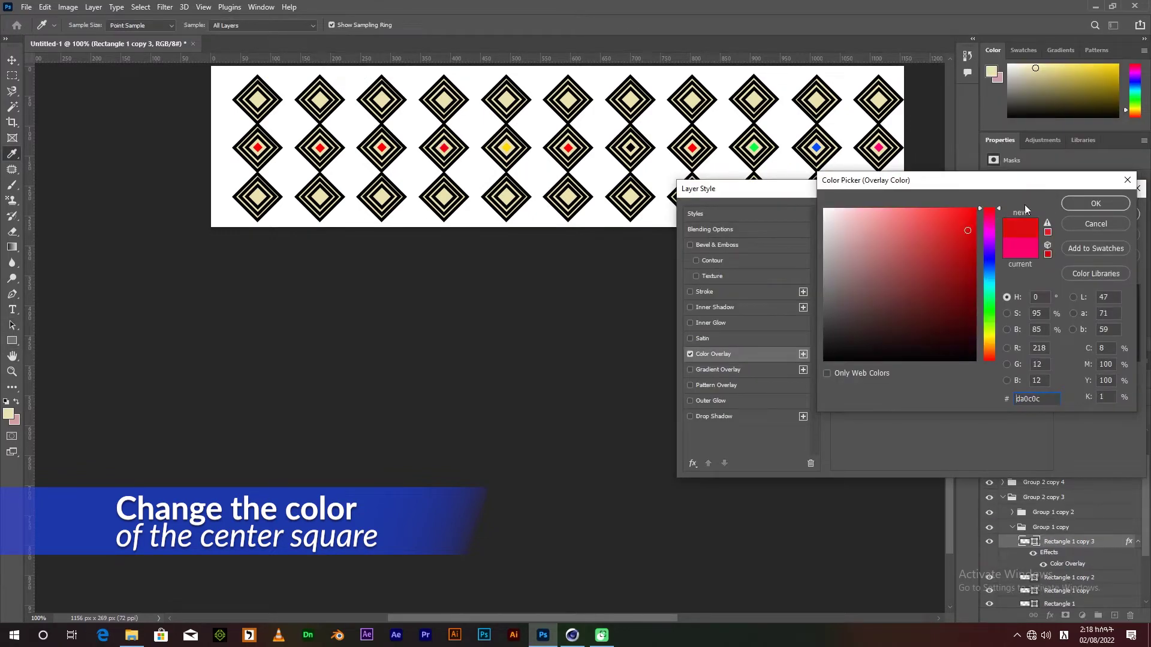
pyautogui.press('Return')
pyautogui.press('Return')
pyautogui.click(1003, 497)
# - Fill the third column's centre square, Rectangle 1 copy 3, with teal
pyautogui.click(1029, 553)
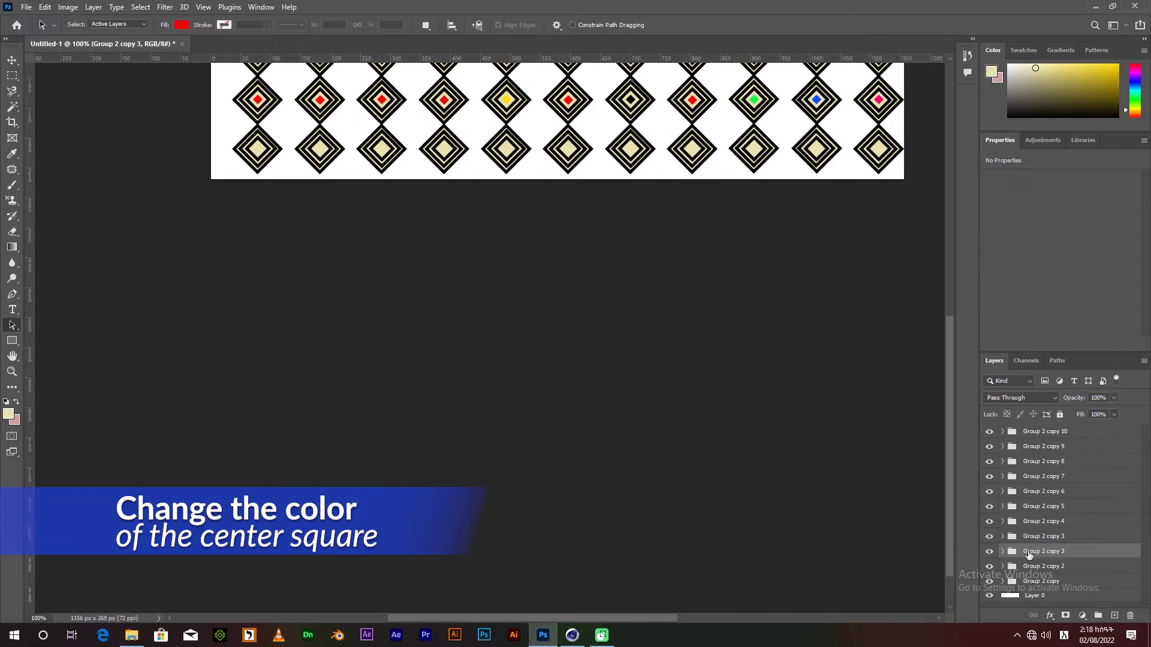
pyautogui.click(1006, 553)
pyautogui.click(1013, 581)
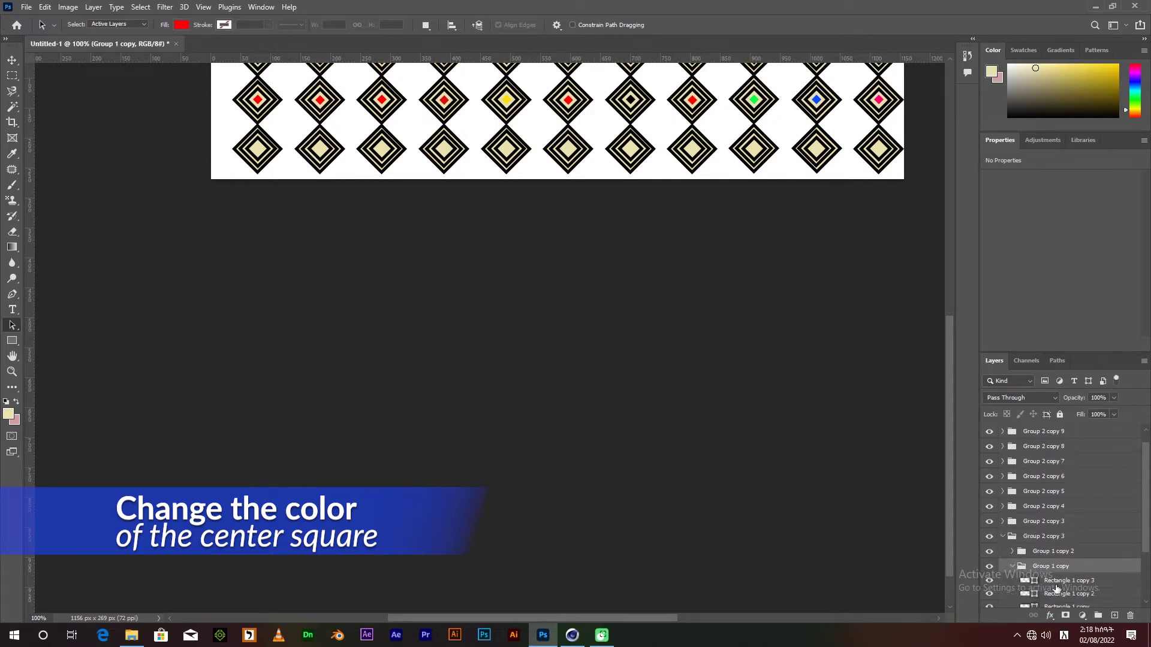
pyautogui.click(1061, 595)
pyautogui.click(1022, 266)
pyautogui.click(1051, 329)
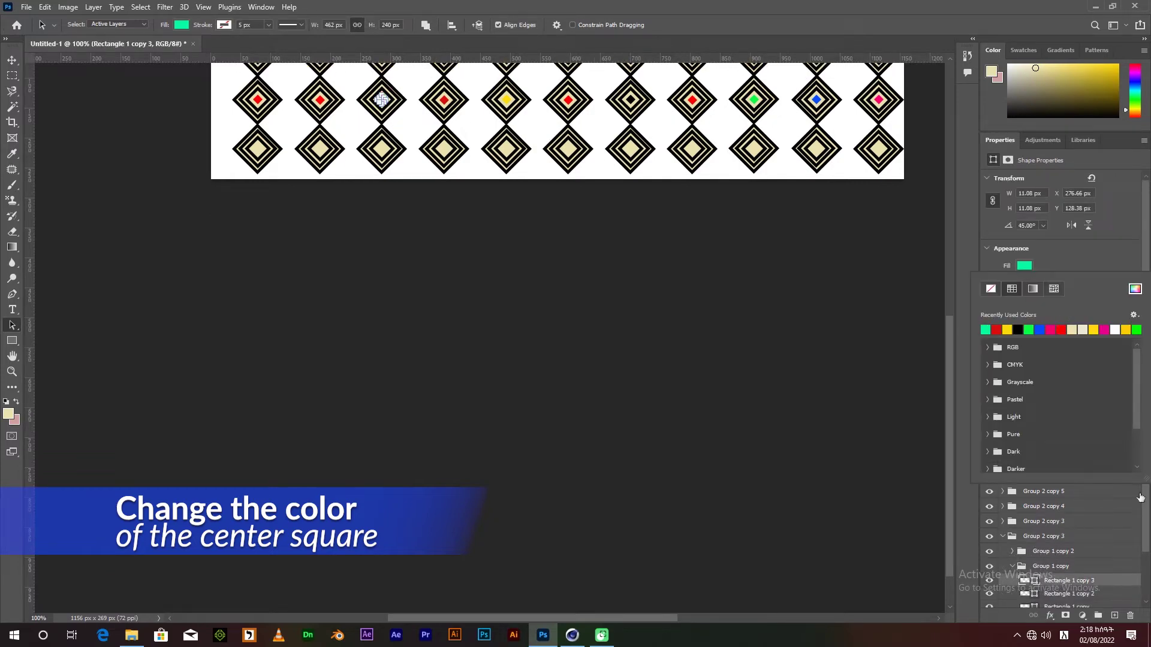
pyautogui.click(1019, 536)
# - Give the second column's centre square a blue Color Overlay
pyautogui.click(1012, 557)
pyautogui.click(1058, 571)
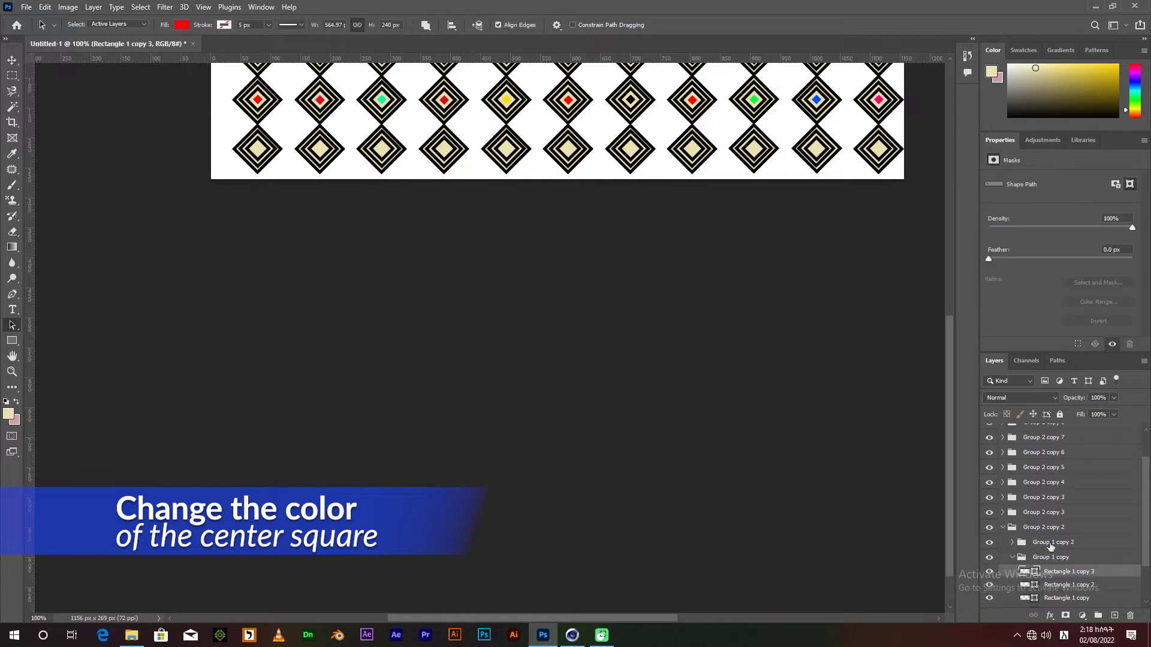
pyautogui.rightClick(1110, 574)
pyautogui.click(1010, 347)
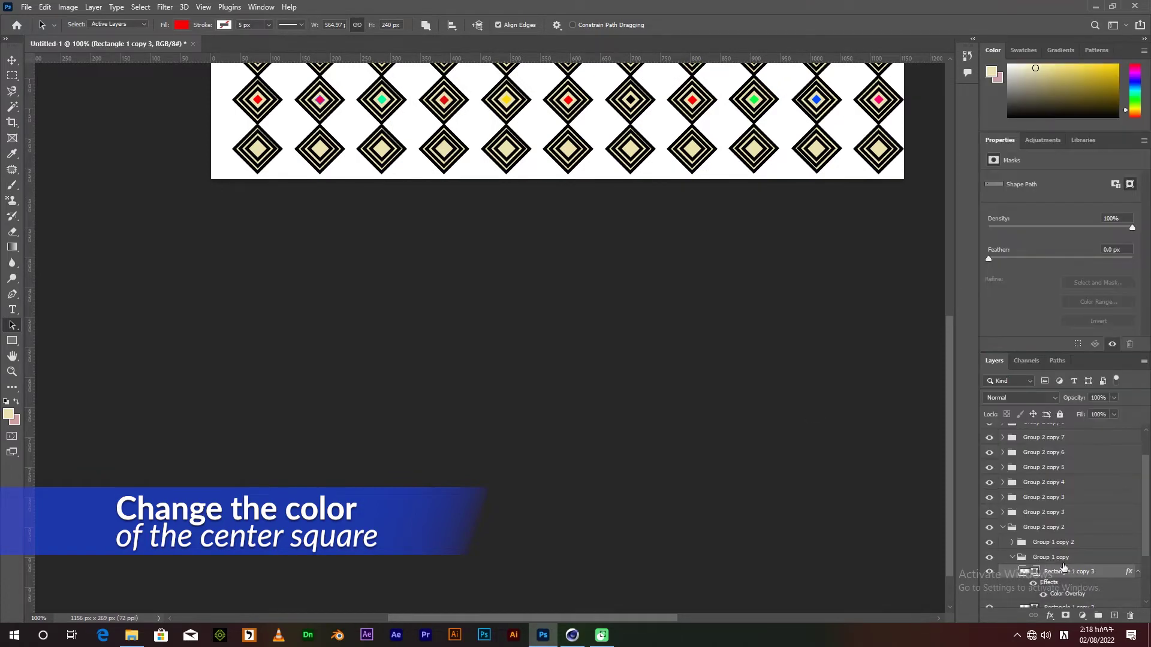
pyautogui.doubleClick(1056, 534)
pyautogui.click(966, 232)
pyautogui.moveTo(990, 346); pyautogui.dragTo(996, 268)
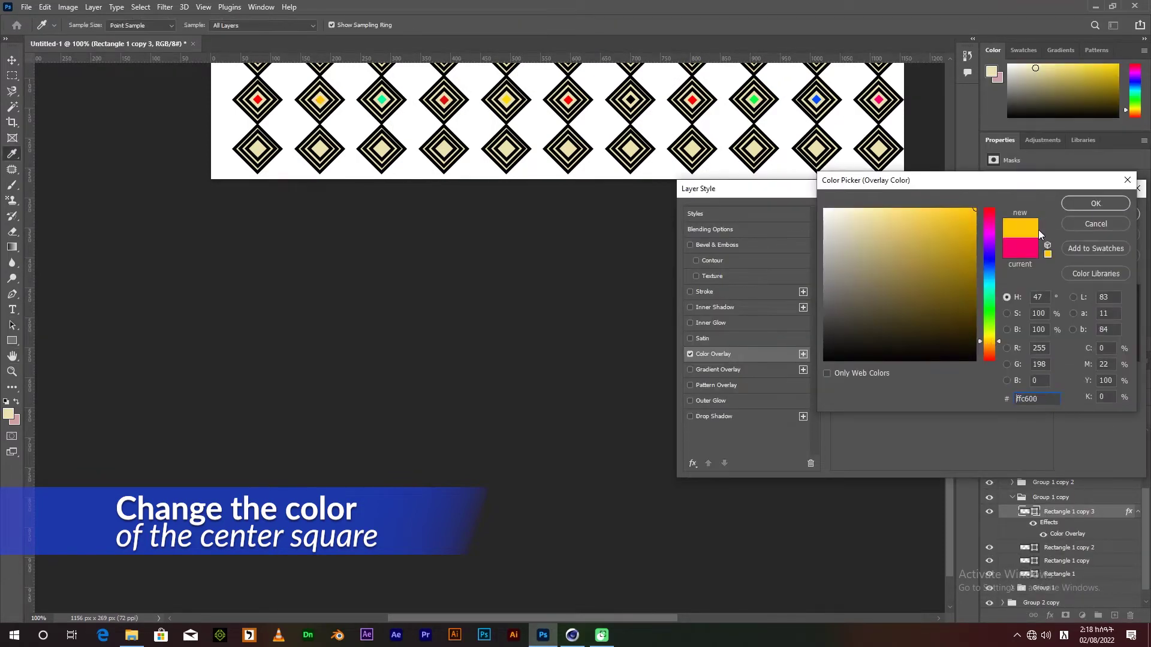
pyautogui.click(1082, 203)
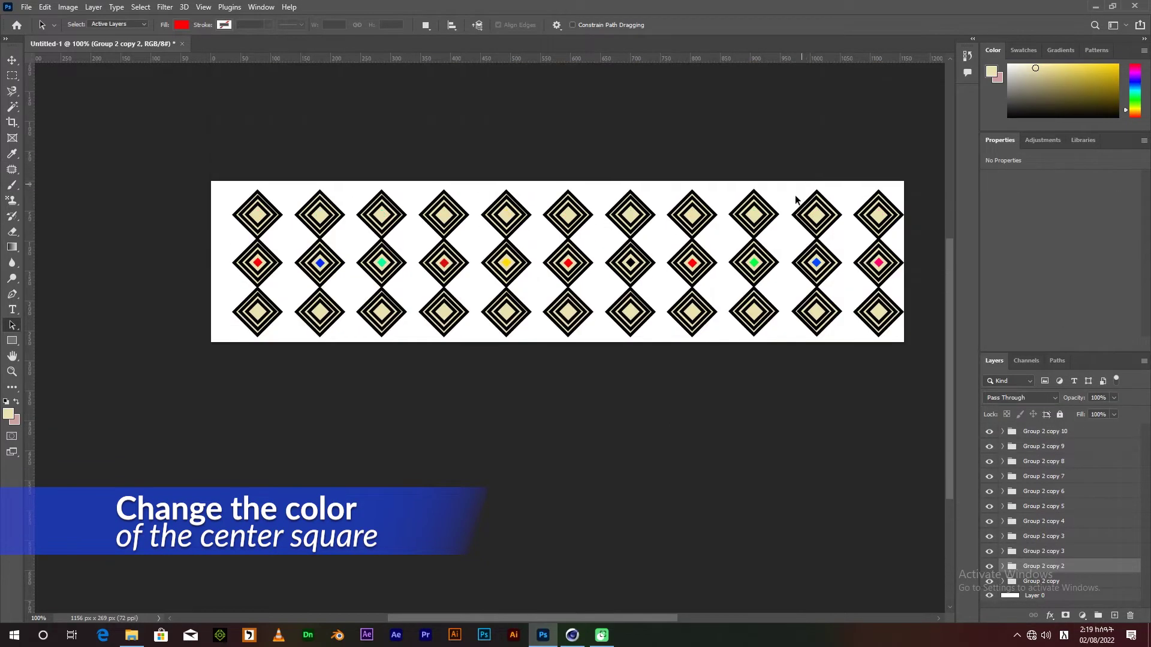
# - Shrink the cream rectangle into a bottom strip and Alt-drag a copy to the top edge
pyautogui.press('Return')
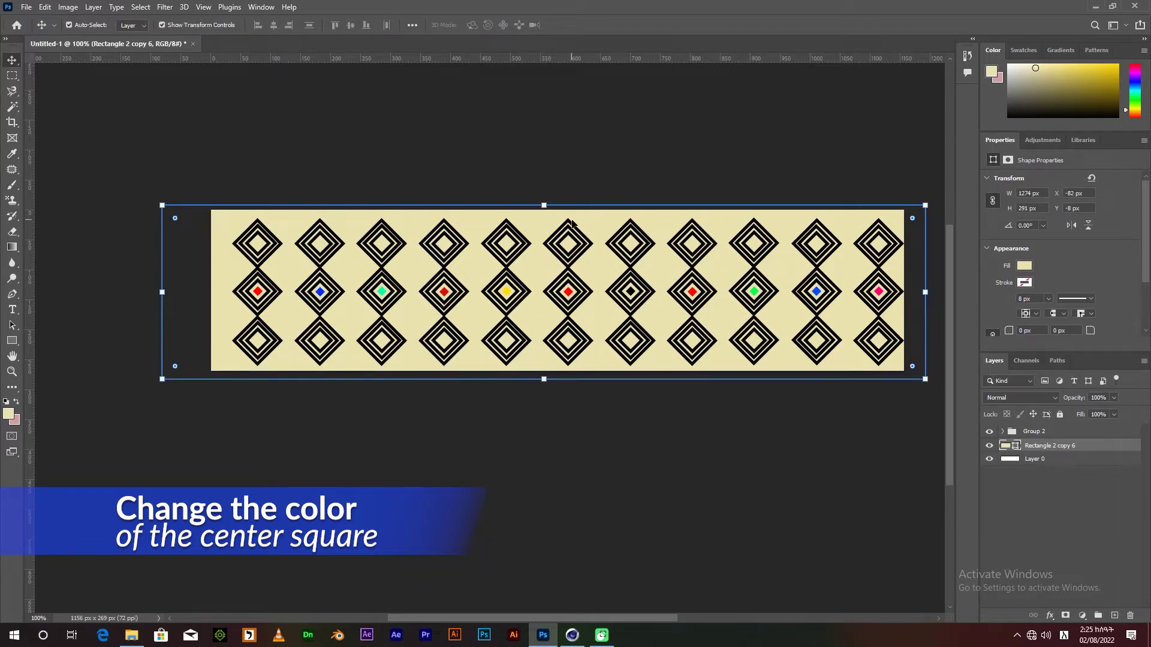
pyautogui.moveTo(545, 205); pyautogui.dragTo(558, 338)
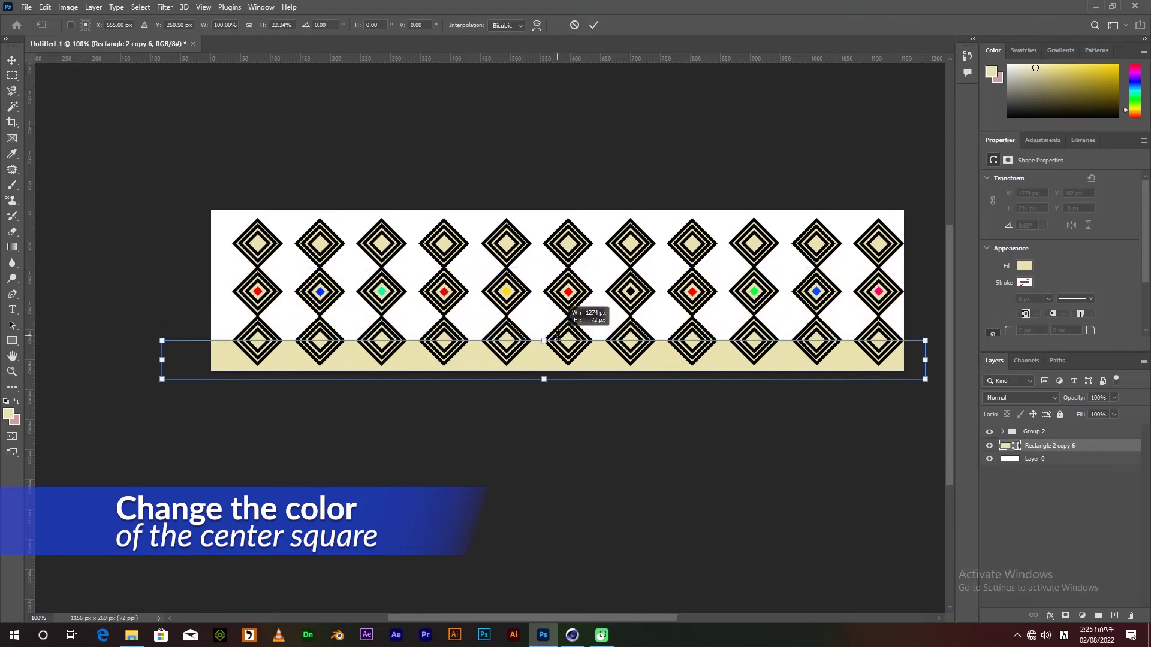
pyautogui.press('Return')
pyautogui.moveTo(621, 362); pyautogui.dragTo(622, 228)
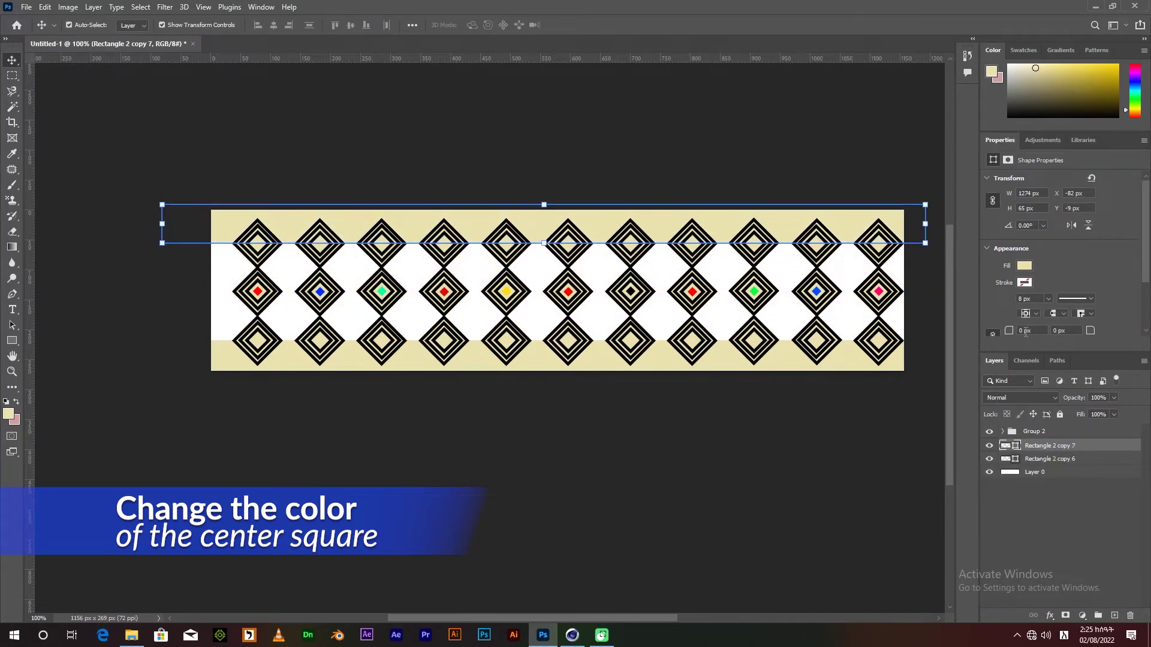
pyautogui.click(12, 341)
pyautogui.click(1042, 431)
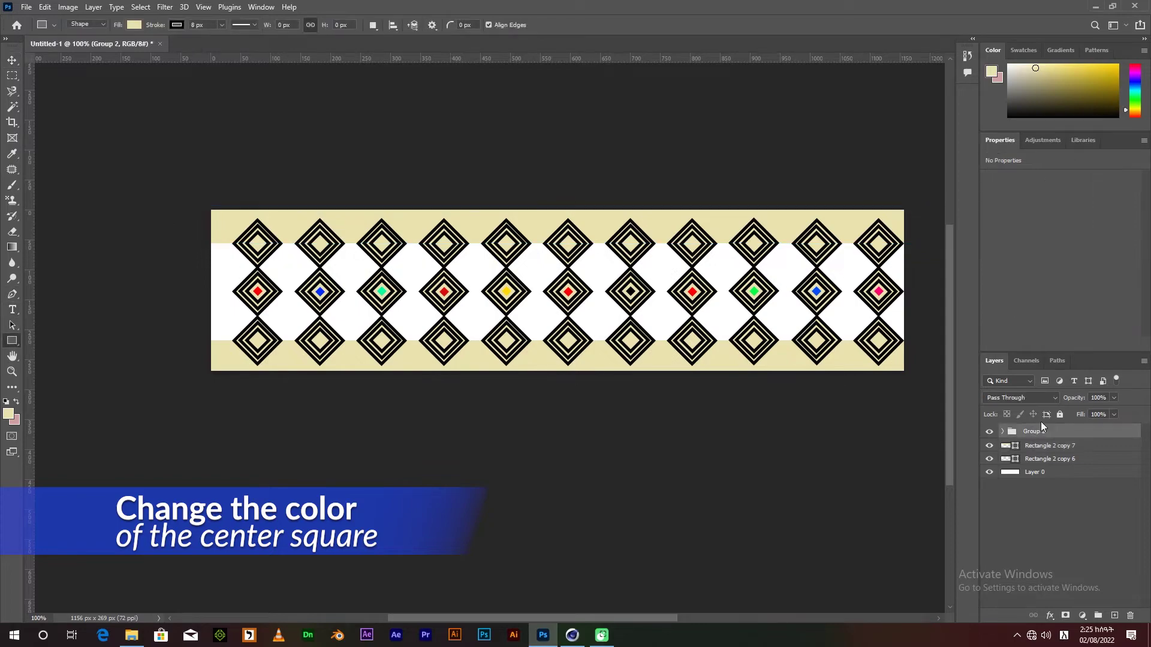
# - Draw a small black, strokeless rectangle on the bottom-left cream border
pyautogui.moveTo(216, 339); pyautogui.dragTo(221, 355)
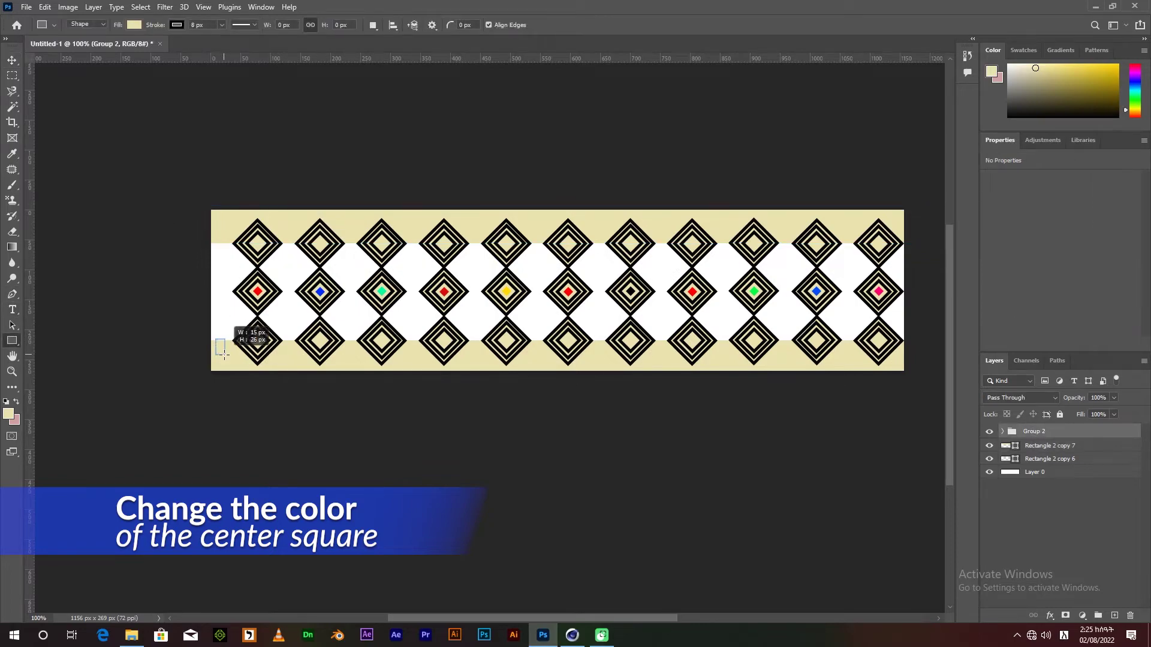
pyautogui.scroll(2, 192, 327)
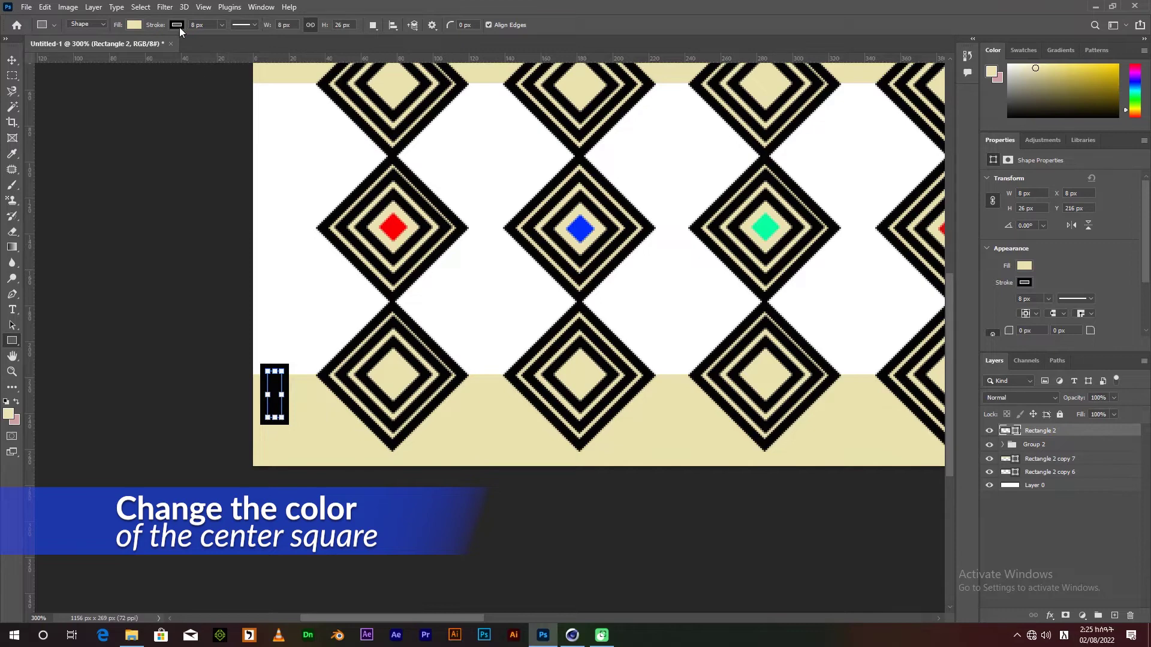
pyautogui.click(179, 27)
pyautogui.click(96, 95)
pyautogui.click(134, 25)
pyautogui.click(69, 88)
pyautogui.press('v')
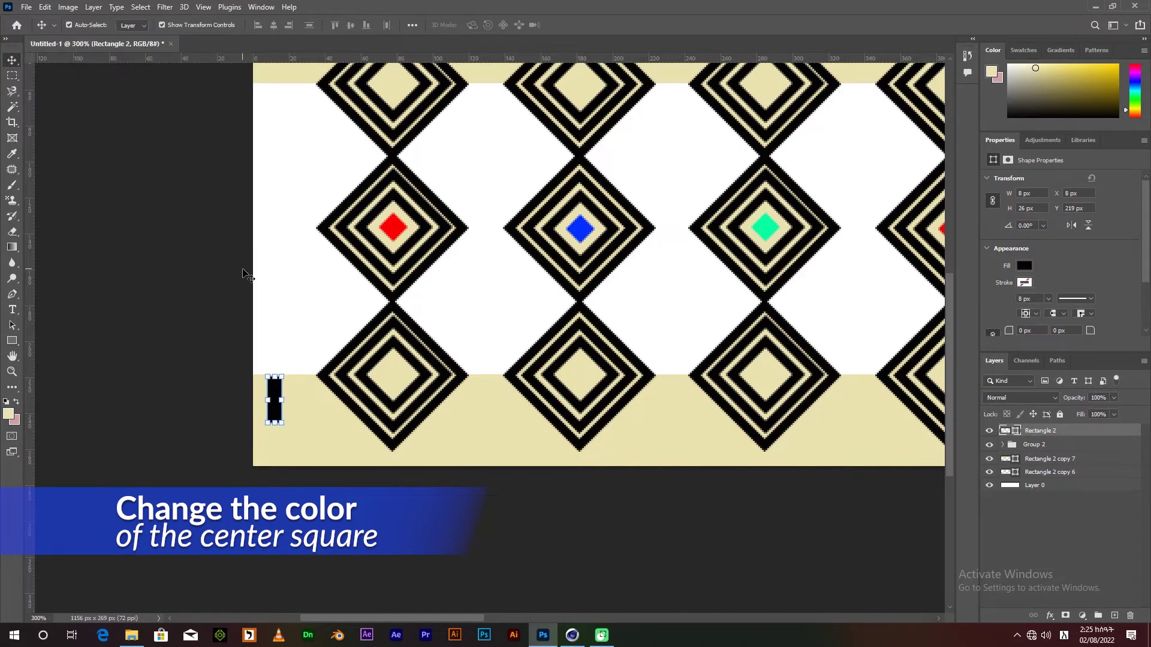
pyautogui.click(1028, 445)
pyautogui.click(1040, 431)
# - Alt-drag copies of the black stripe to make four bars along the bottom strip
pyautogui.moveTo(275, 398); pyautogui.dragTo(375, 402)
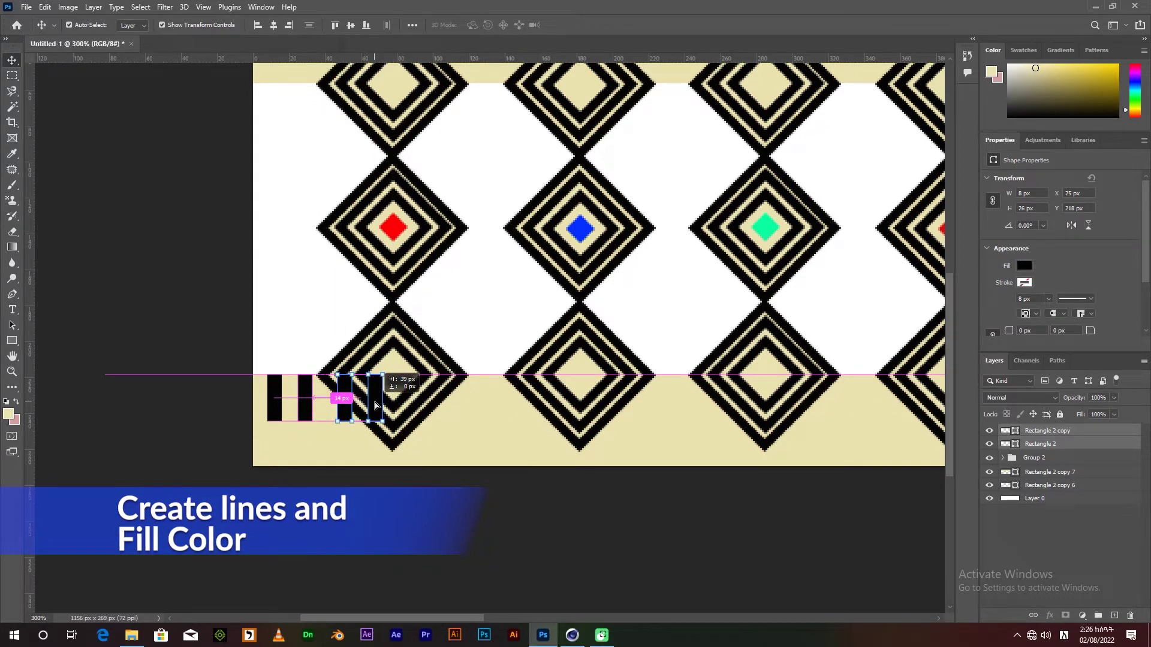
pyautogui.moveTo(376, 402); pyautogui.dragTo(367, 402)
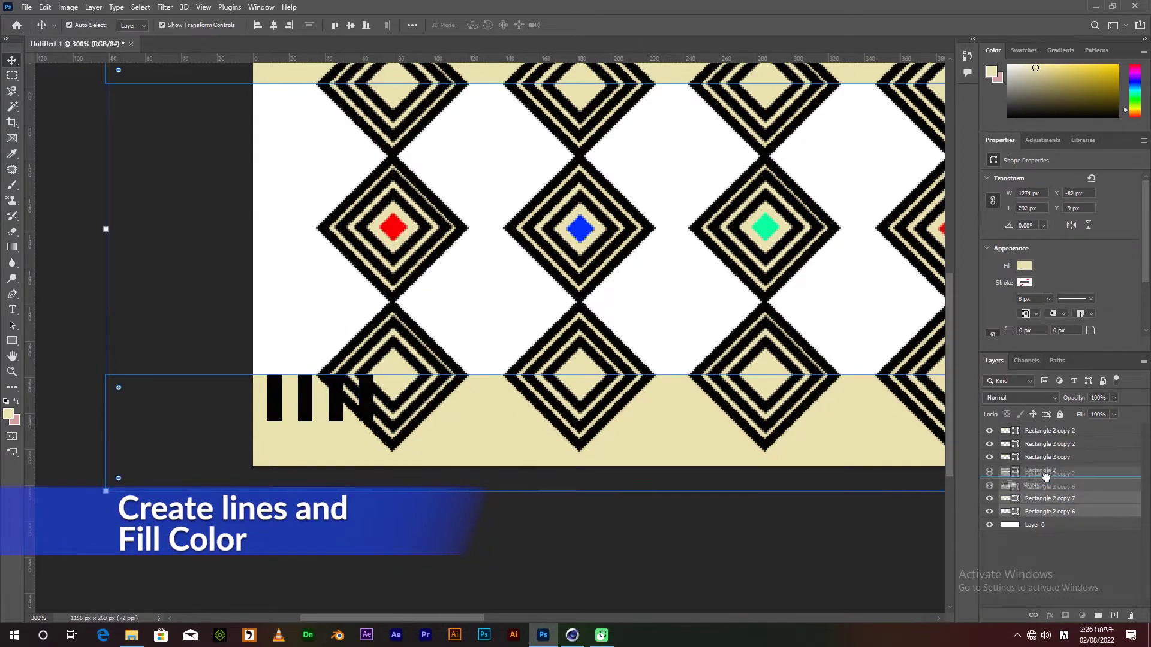
pyautogui.moveTo(1041, 515); pyautogui.dragTo(1049, 480)
pyautogui.click(1049, 470)
pyautogui.keyDown('shift'); pyautogui.click(1057, 432); pyautogui.keyUp('shift')
pyautogui.moveTo(341, 403); pyautogui.dragTo(460, 403)
pyautogui.click(1049, 549)
pyautogui.keyDown('shift'); pyautogui.click(1061, 431); pyautogui.keyUp('shift')
# - Reposition the bars and duplicate them further right along the bottom strip
pyautogui.hotkey('ctrl', '1')
pyautogui.moveTo(472, 376); pyautogui.dragTo(566, 369)
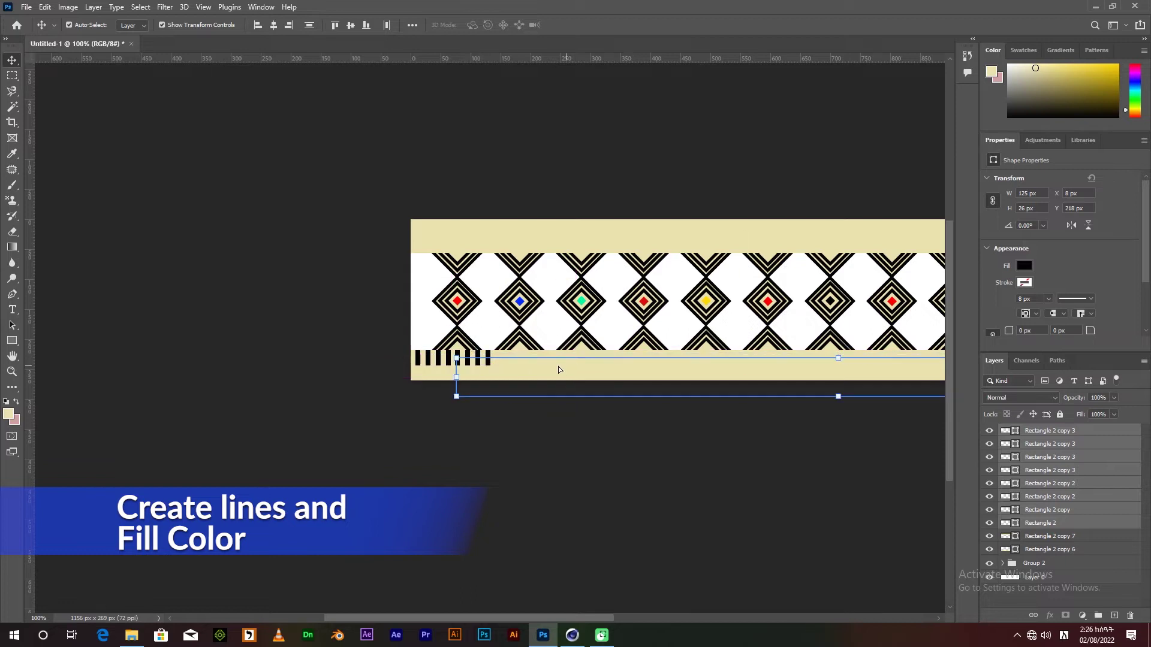
pyautogui.click(1049, 536)
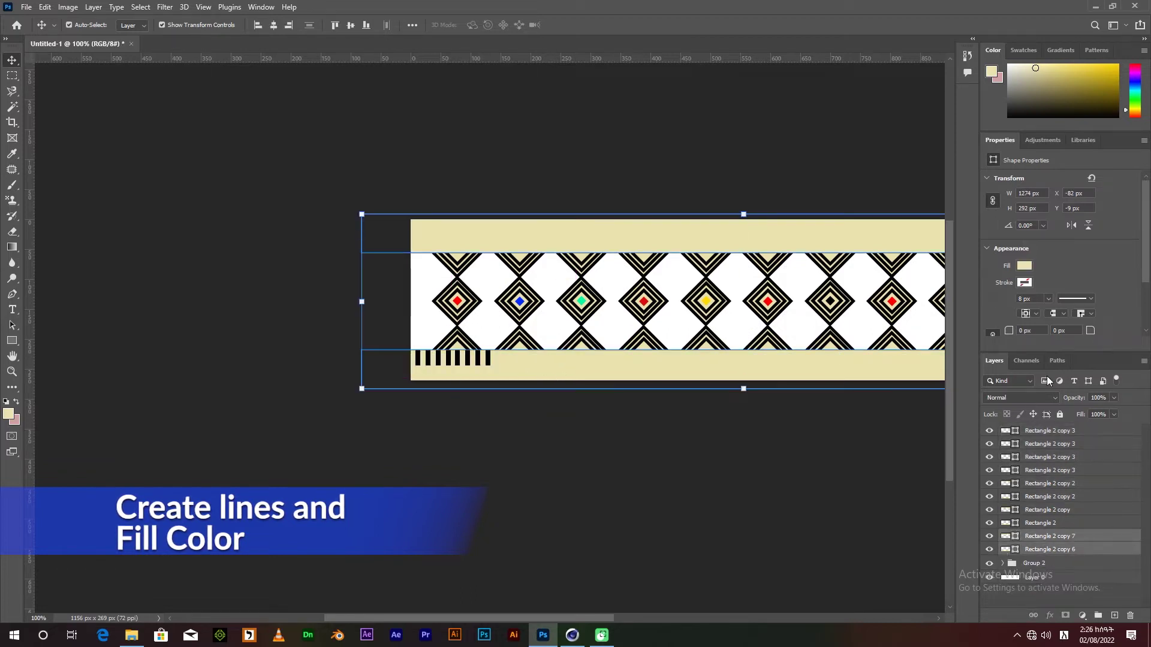
pyautogui.click(1049, 549)
pyautogui.keyDown('shift'); pyautogui.click(1062, 432); pyautogui.keyUp('shift')
pyautogui.moveTo(477, 364); pyautogui.dragTo(557, 365)
# - Stretch all the bars to the full 51 px height of the strip
pyautogui.click(418, 358)
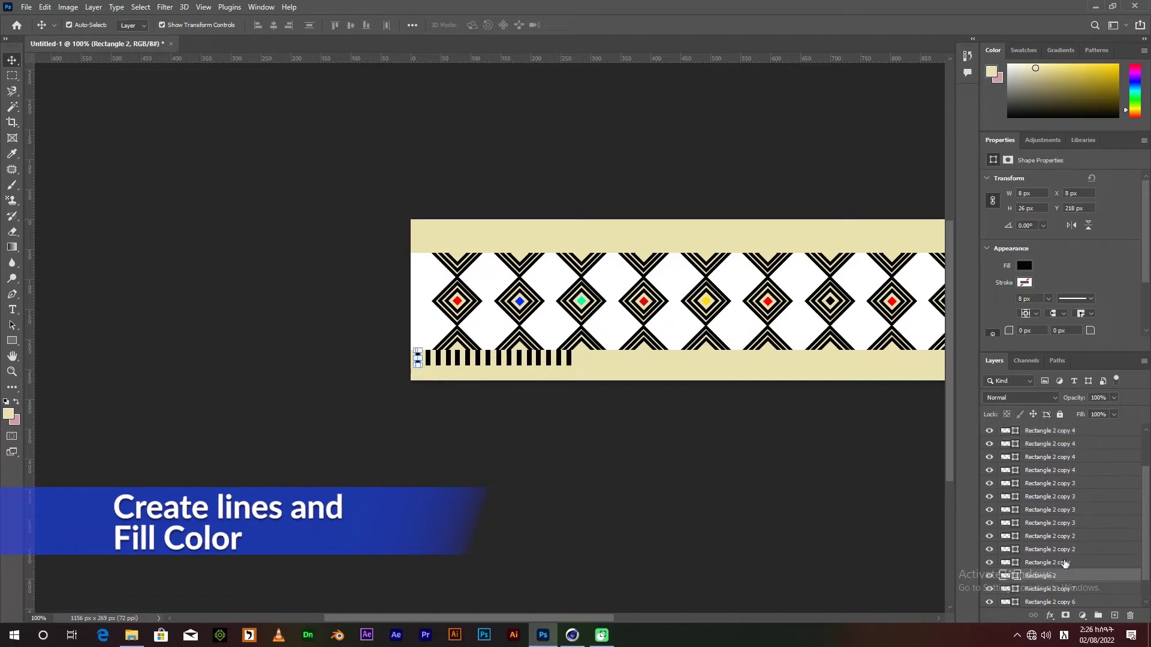
pyautogui.scroll(3, 1060, 480)
pyautogui.keyDown('shift'); pyautogui.click(1059, 432); pyautogui.keyUp('shift')
pyautogui.moveTo(493, 365)
pyautogui.mouseDown()
pyautogui.moveTo(493, 381)
pyautogui.moveTo(706, 369)
pyautogui.mouseUp()
pyautogui.press('Return')
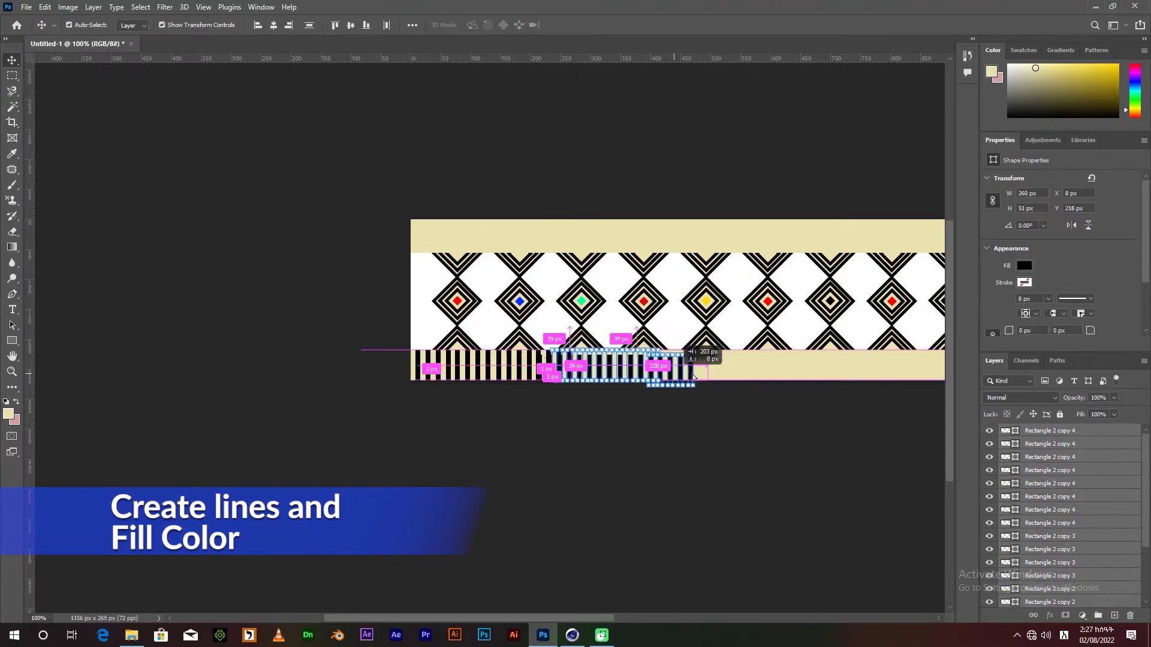
# - Copy the row of bars rightward until the stripes reach the strip's right end
pyautogui.scroll(-5, 1135, 532)
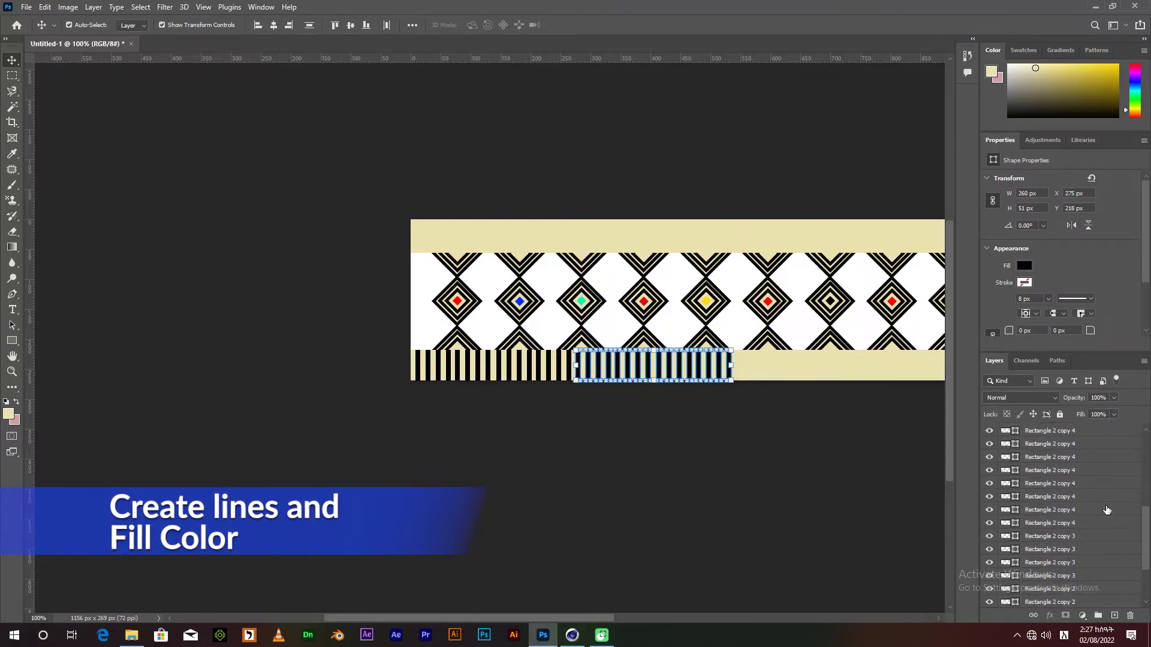
pyautogui.click(1055, 548)
pyautogui.scroll(1, 1066, 480)
pyautogui.keyDown('shift'); pyautogui.click(1066, 436); pyautogui.keyUp('shift')
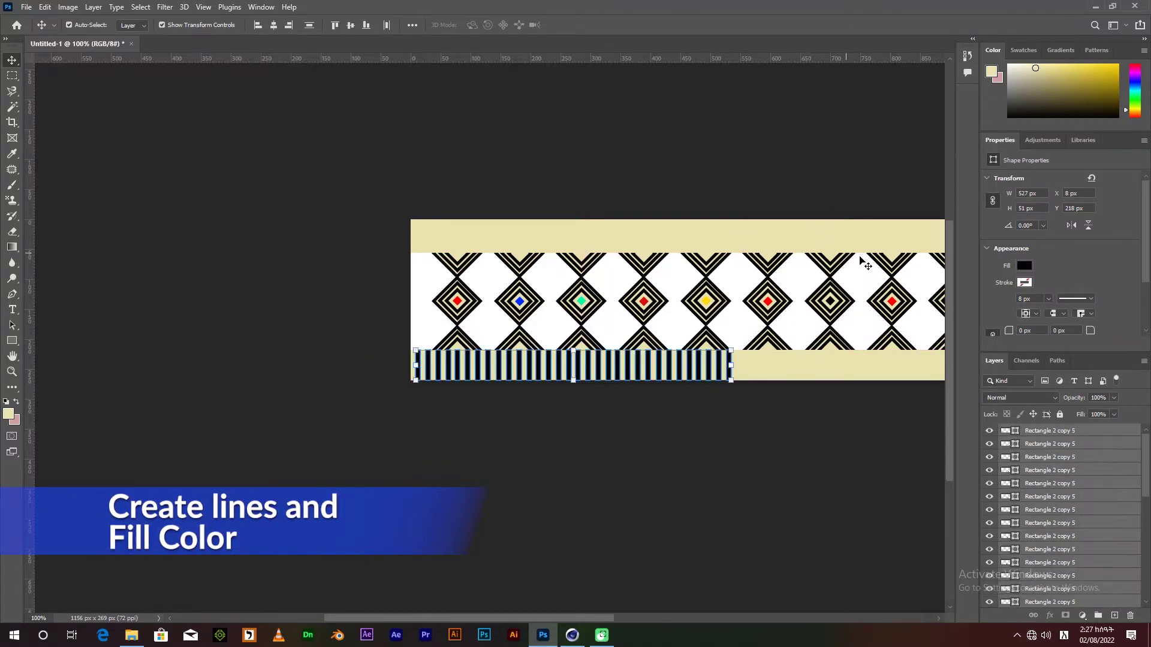
pyautogui.hscroll(5, 469, 365)
pyautogui.moveTo(384, 353); pyautogui.dragTo(706, 363)
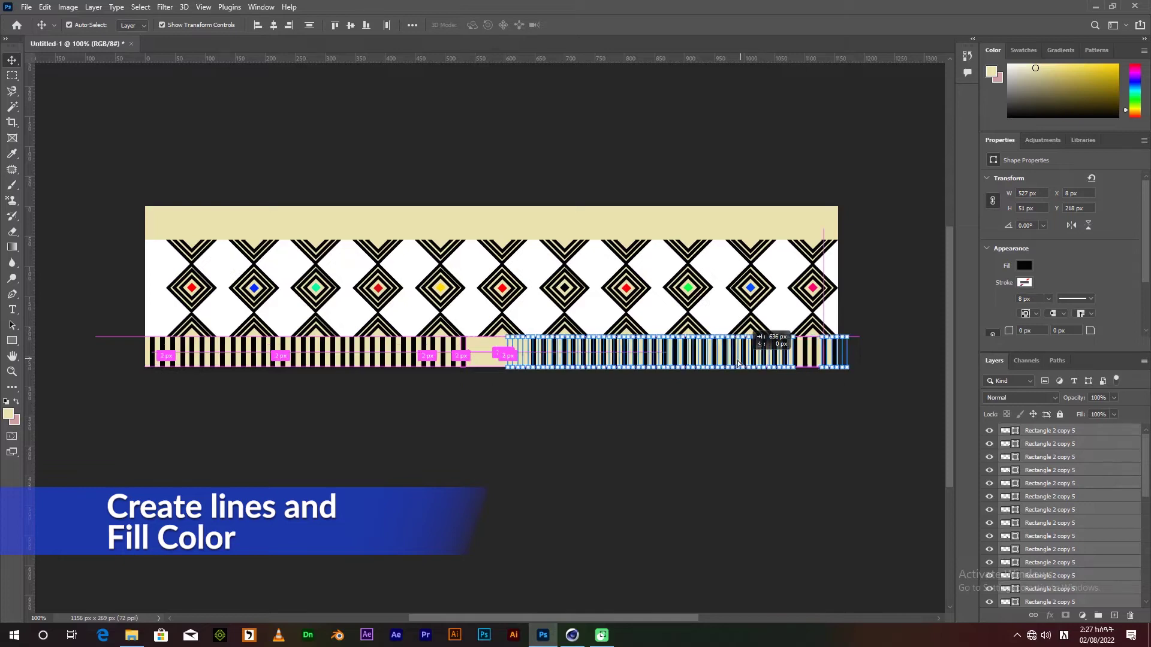
pyautogui.moveTo(706, 363); pyautogui.dragTo(710, 360)
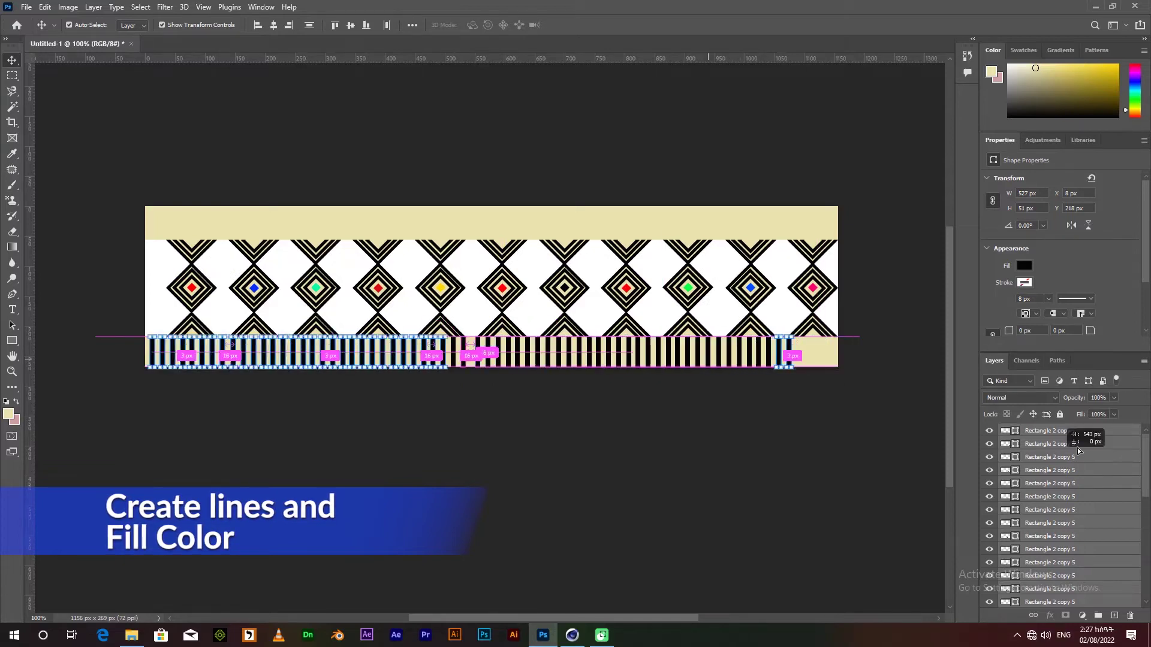
pyautogui.click(788, 354)
pyautogui.keyDown('shift'); pyautogui.click(1072, 471); pyautogui.keyUp('shift')
pyautogui.moveTo(779, 358); pyautogui.dragTo(819, 358)
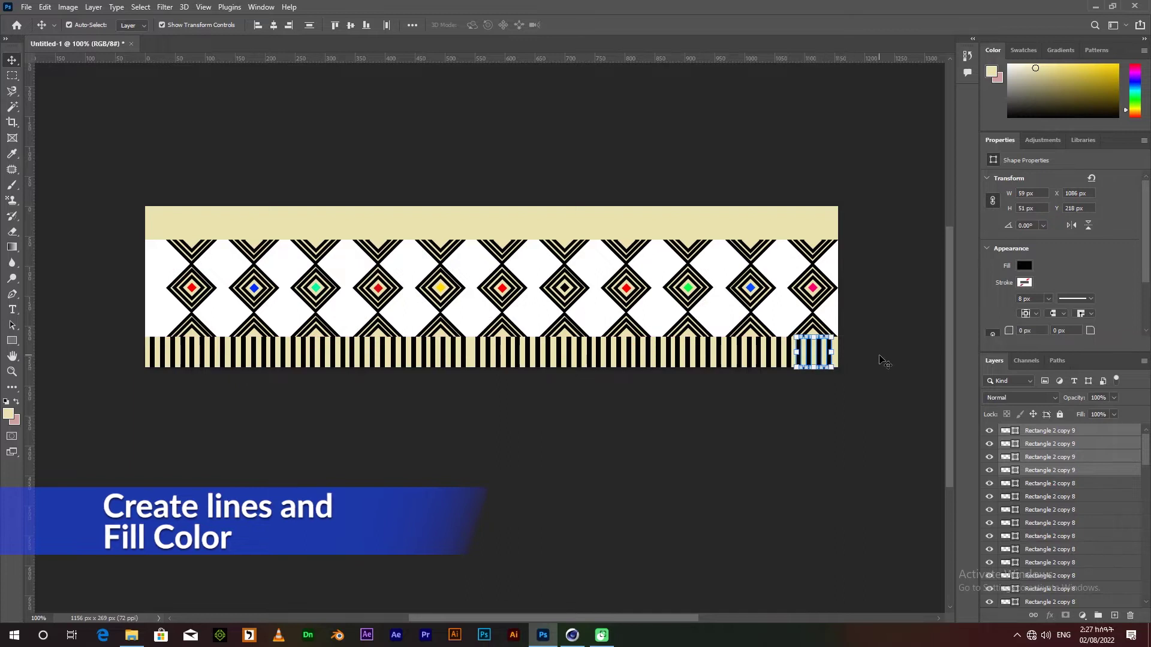
pyautogui.hotkey('shift', 'Right')
pyautogui.scroll(-3, 1059, 541)
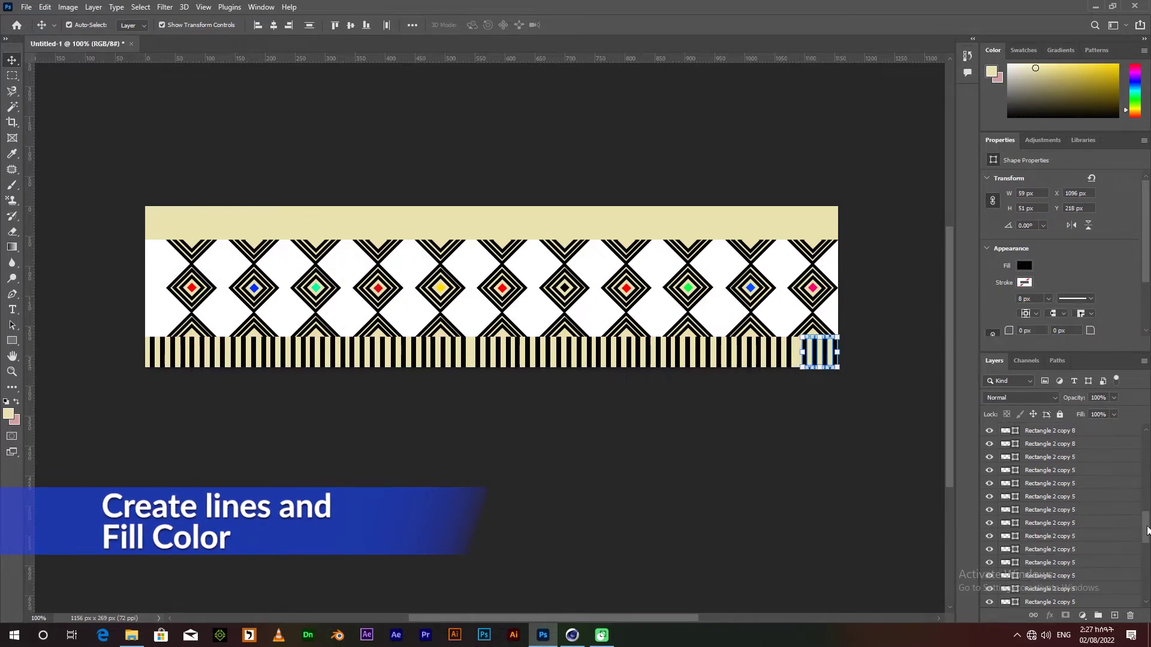
pyautogui.moveTo(1146, 530); pyautogui.dragTo(1146, 585)
# - Distribute all bars by horizontal centres, then group and duplicate the bar group
pyautogui.click(1034, 547)
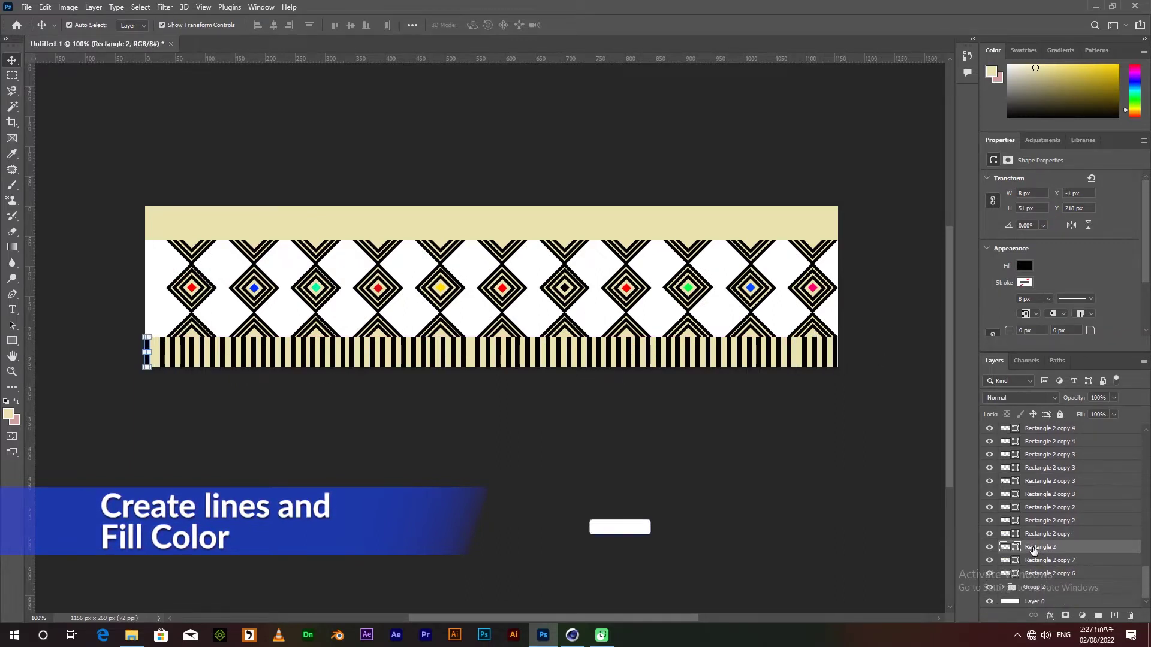
pyautogui.scroll(10, 1059, 516)
pyautogui.keyDown('shift'); pyautogui.click(1049, 430); pyautogui.keyUp('shift')
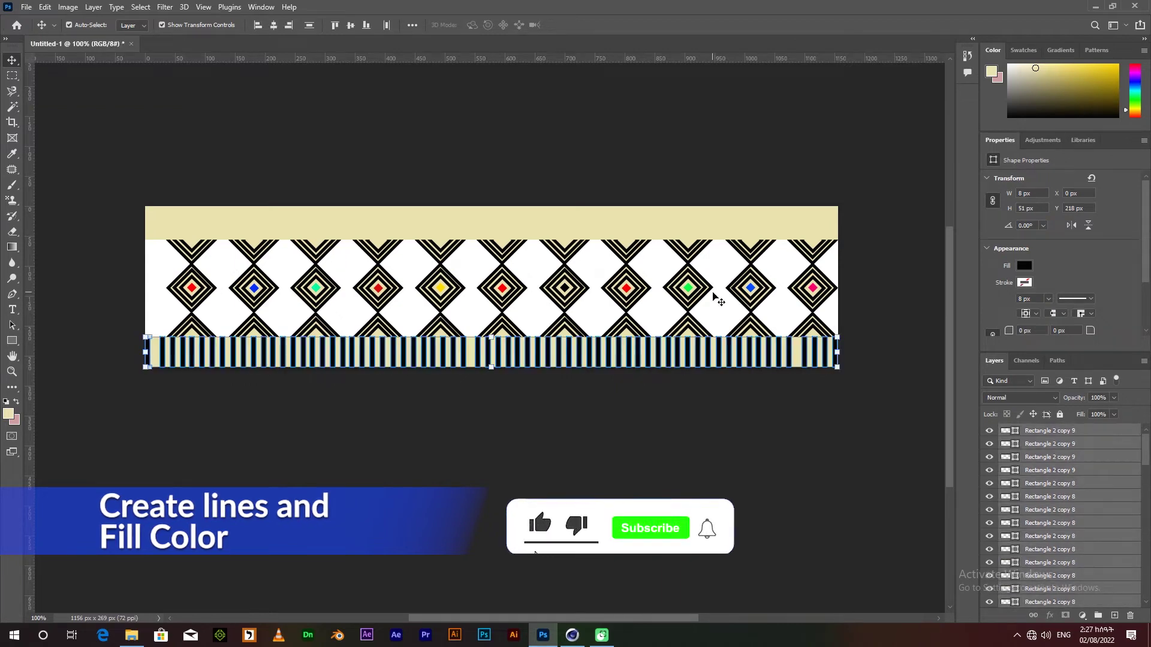
pyautogui.click(386, 25)
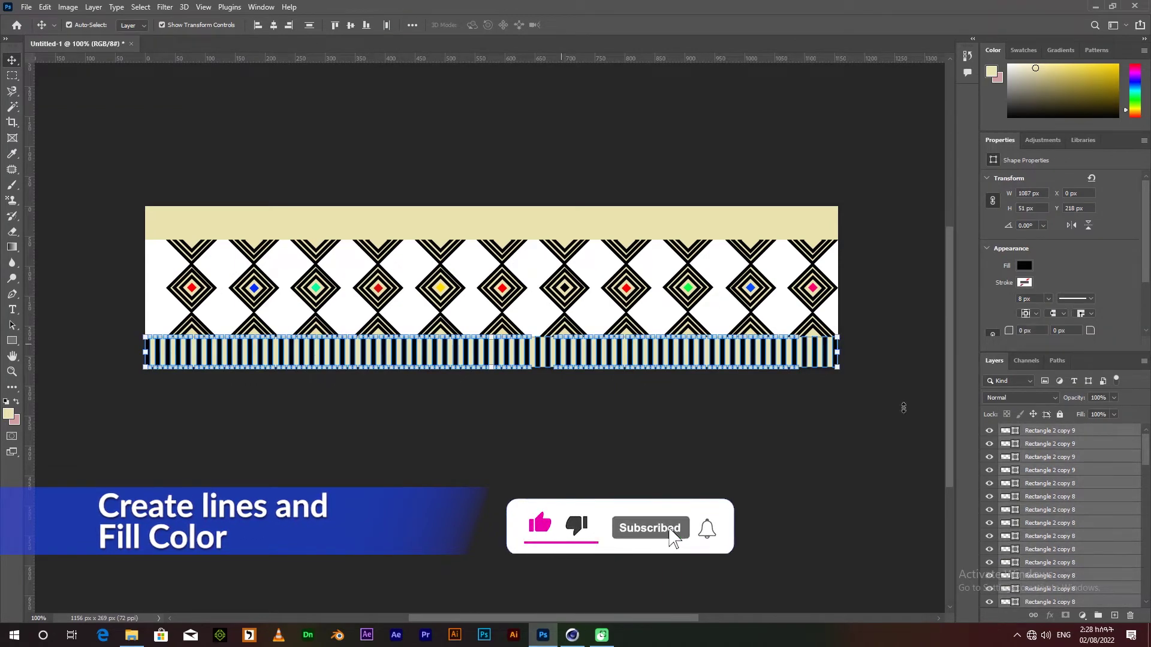
pyautogui.hotkey('ctrl', 'g')
pyautogui.hotkey('ctrl', 'j')
pyautogui.hotkey('ctrl', 't')
# - Move the copied stripe group up onto the top cream border
pyautogui.moveTo(571, 361); pyautogui.dragTo(571, 226)
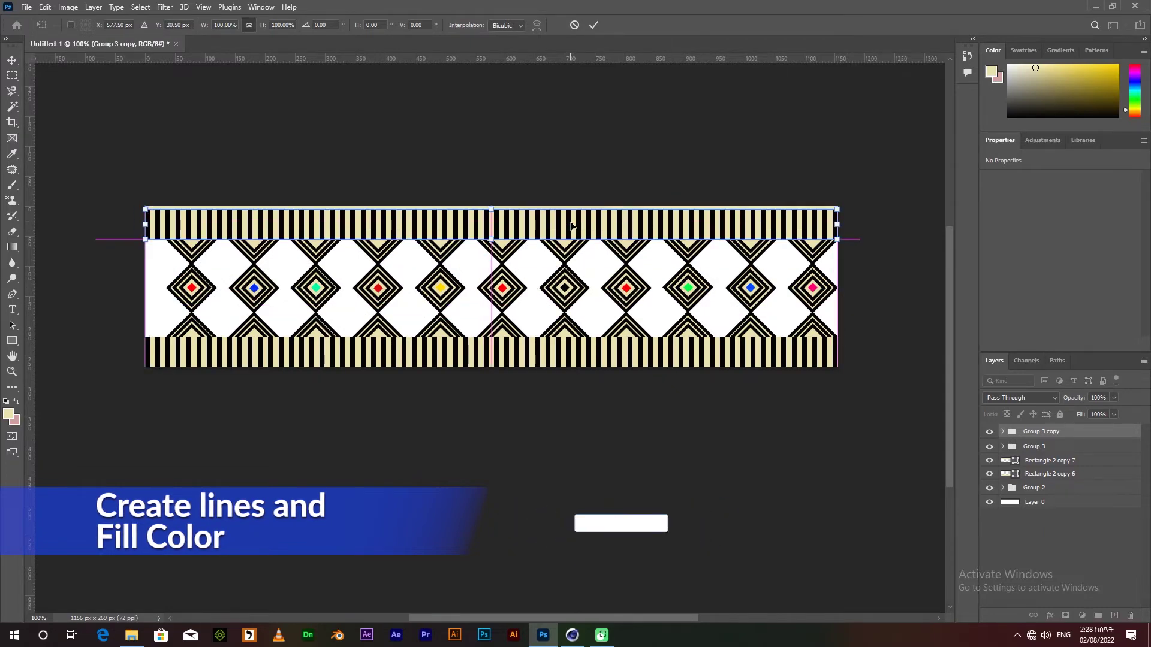
pyautogui.press('Return')
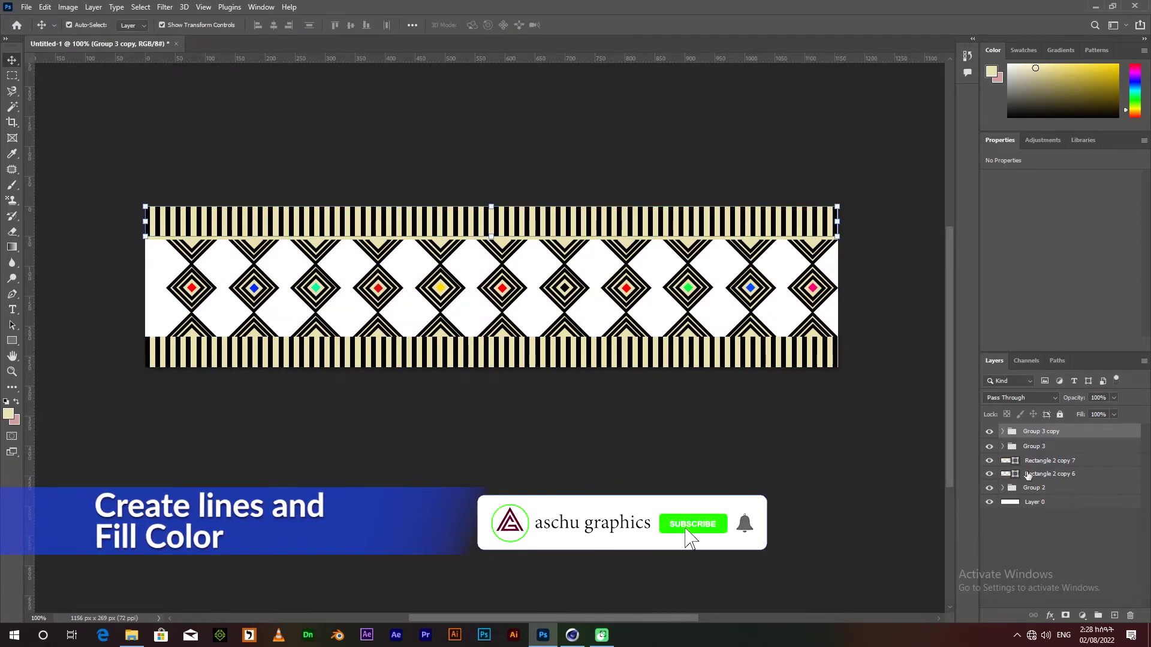
pyautogui.click(1032, 461)
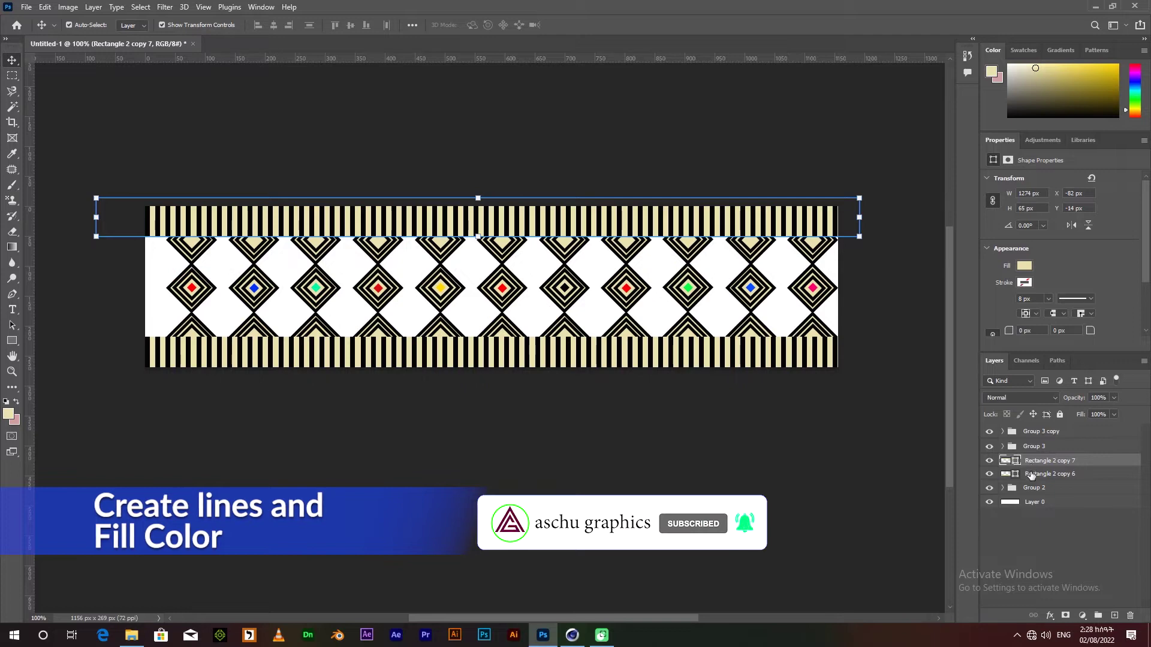
# - Stretch the diamond group wider toward the banner's edges with Free Transform
pyautogui.click(1032, 487)
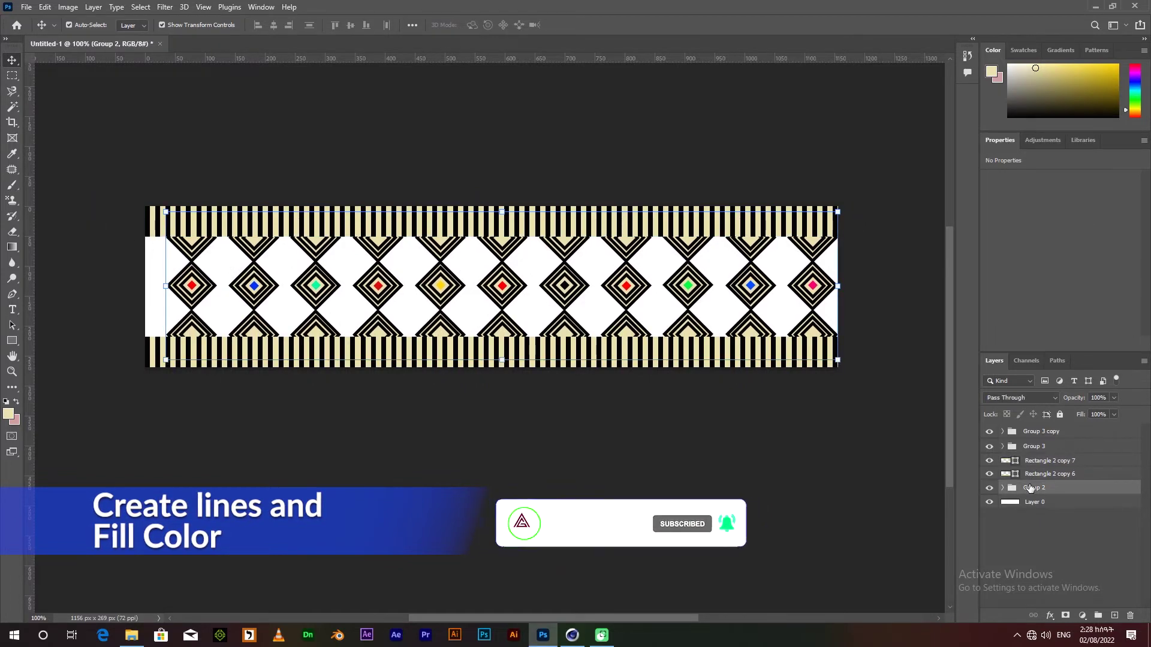
pyautogui.hotkey('ctrl', 't')
pyautogui.moveTo(838, 212); pyautogui.dragTo(848, 211)
pyautogui.press('Return')
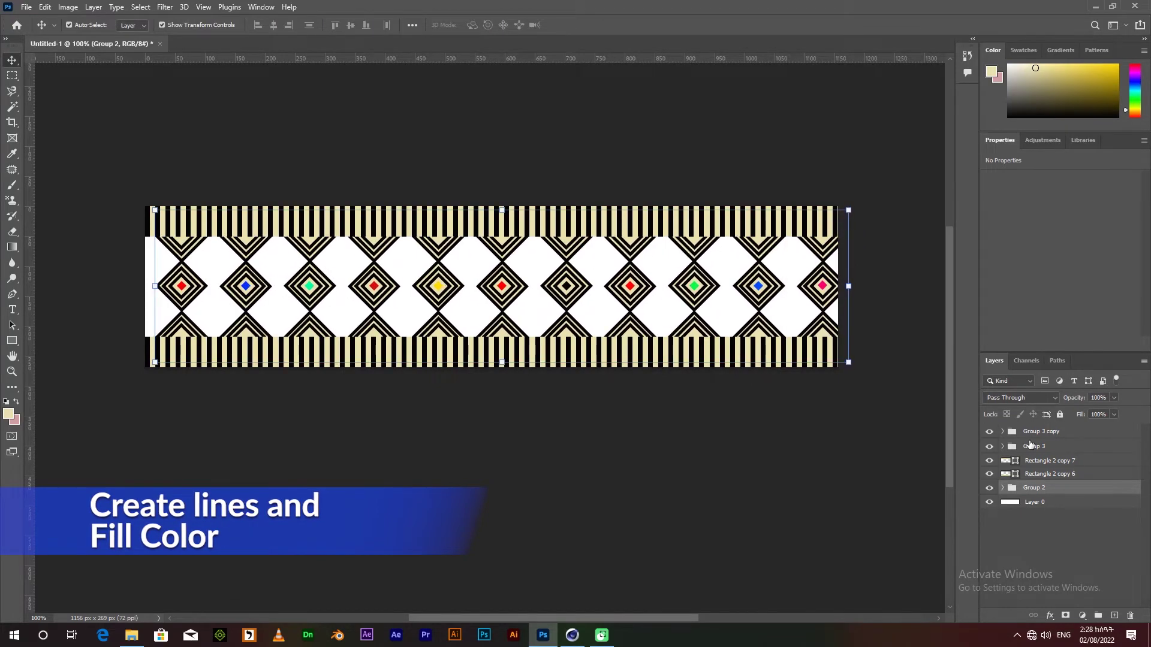
# - Select the top and bottom cream strips together with their stripe groups
pyautogui.click(1037, 474)
pyautogui.click(1035, 461)
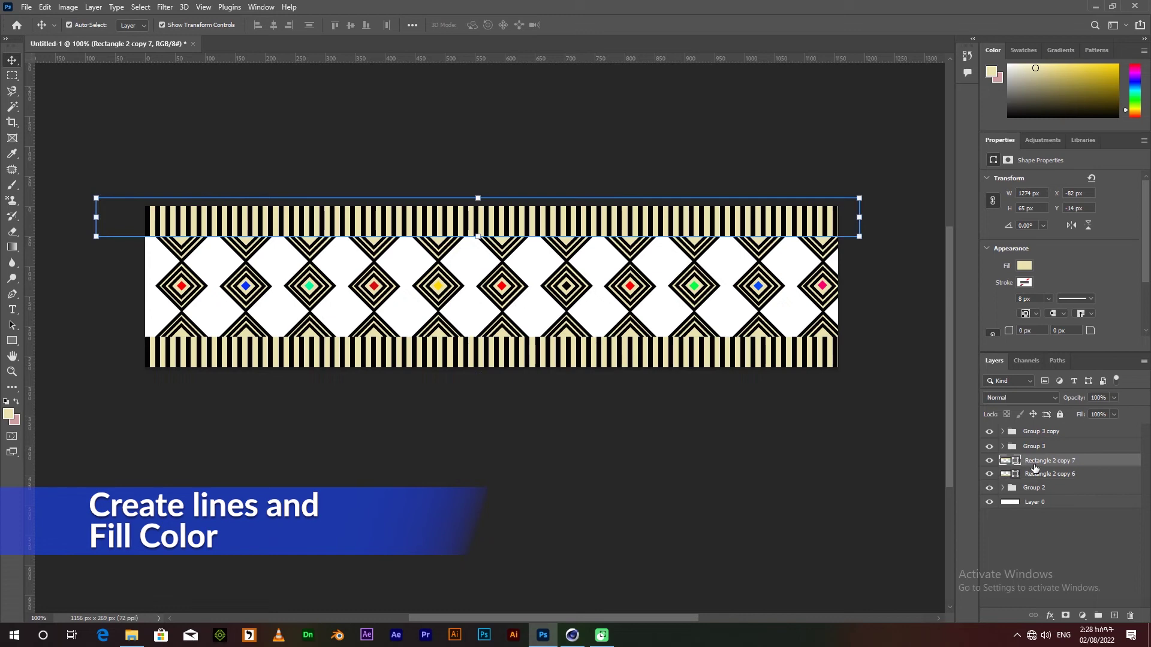
pyautogui.keyDown('ctrl'); pyautogui.click(1050, 433); pyautogui.keyUp('ctrl')
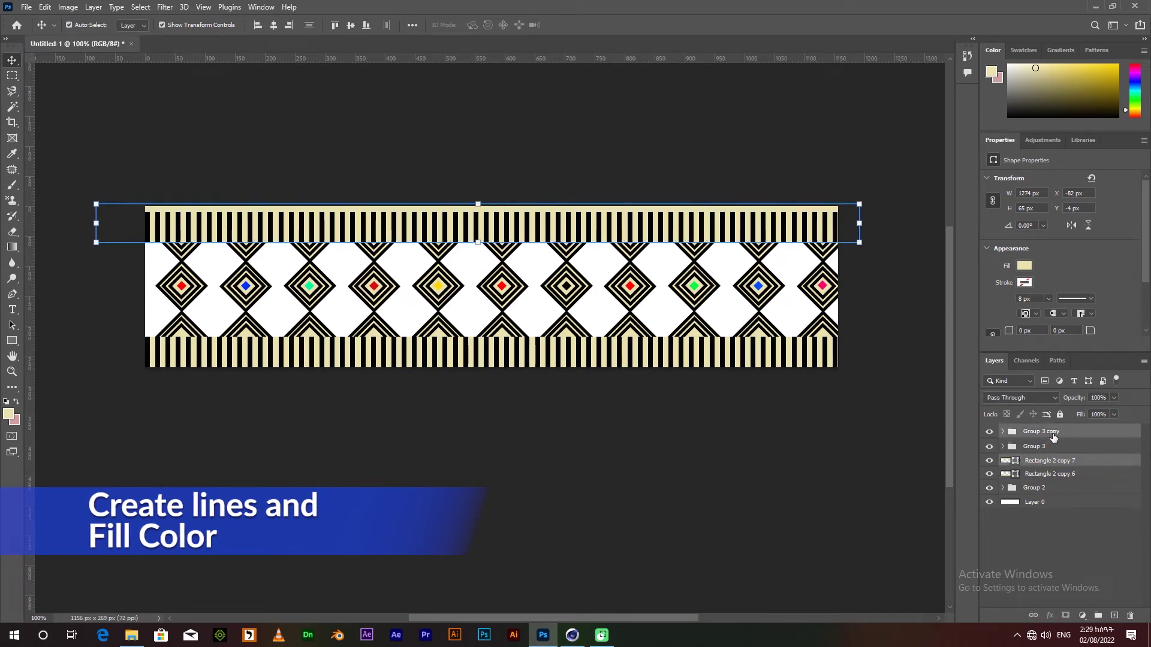
pyautogui.click(1049, 474)
pyautogui.keyDown('ctrl'); pyautogui.click(1046, 447); pyautogui.keyUp('ctrl')
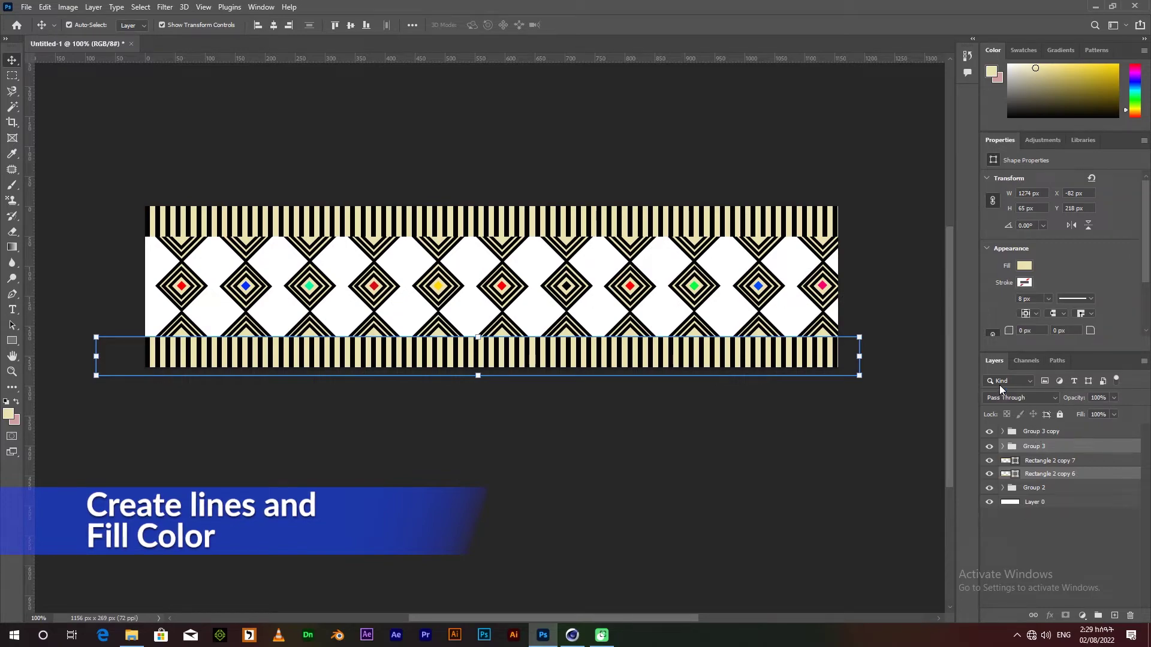
pyautogui.click(1052, 433)
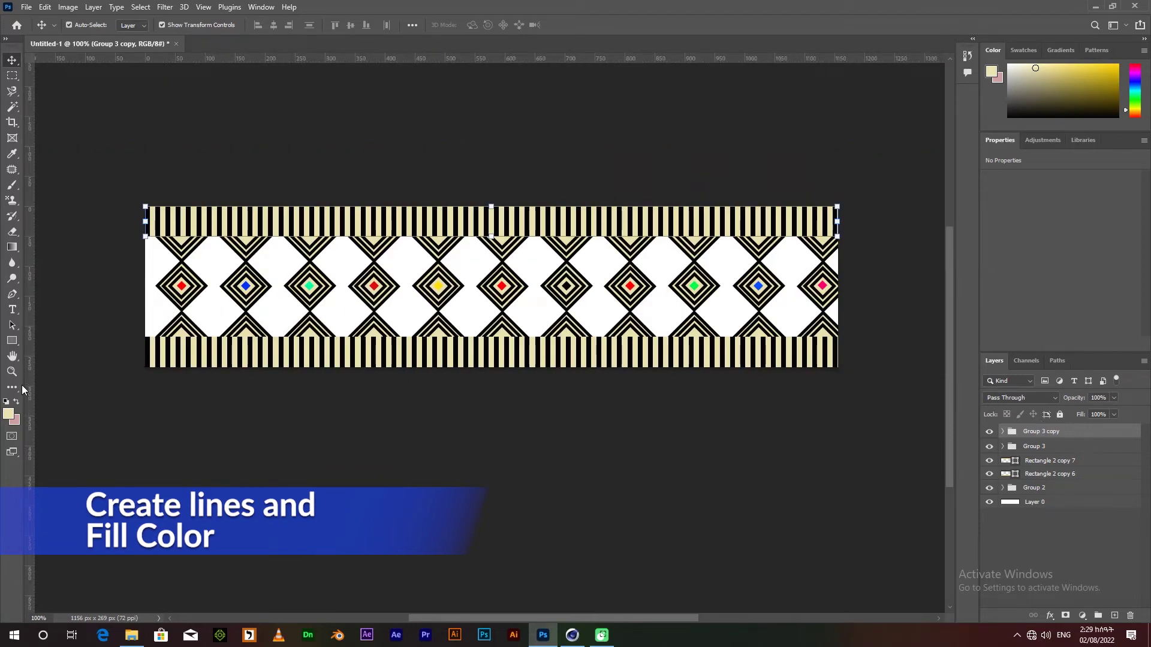
# - Trace a pink-filled shape in the gap between the first diamonds
pyautogui.click(12, 294)
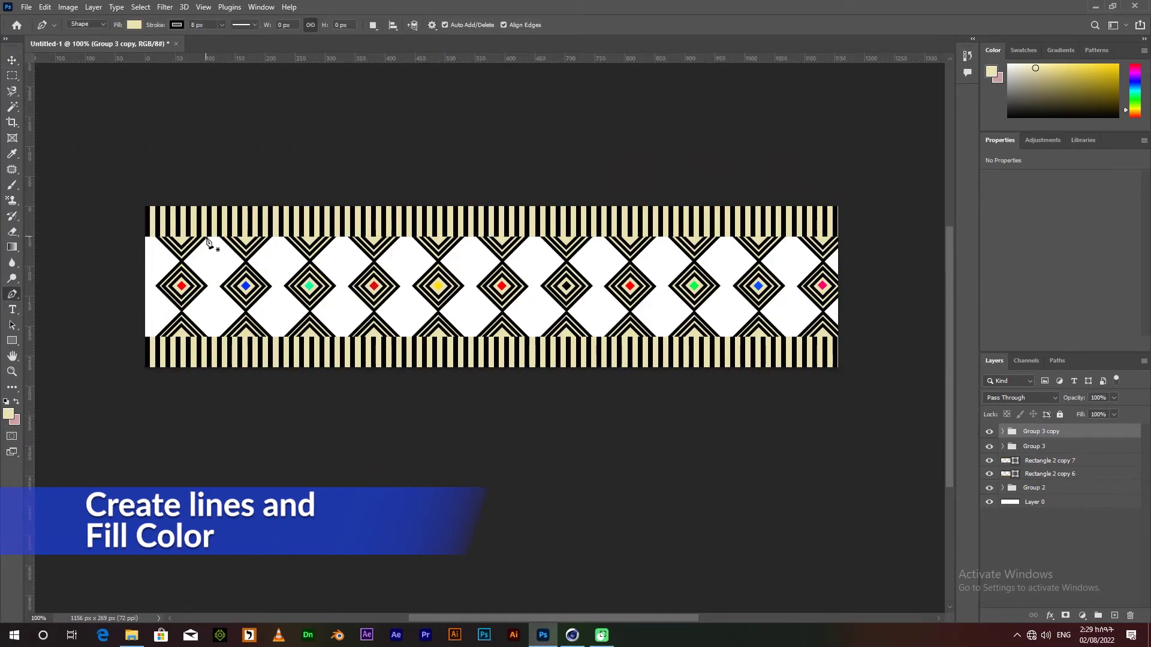
pyautogui.click(207, 238)
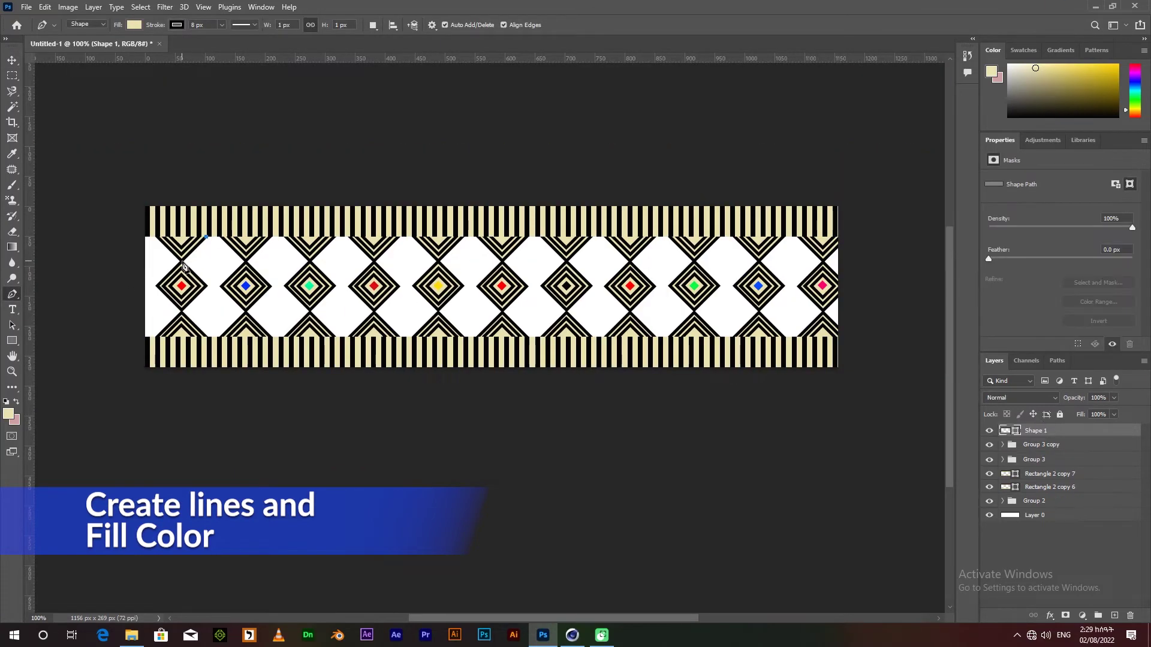
pyautogui.click(181, 311)
pyautogui.click(213, 345)
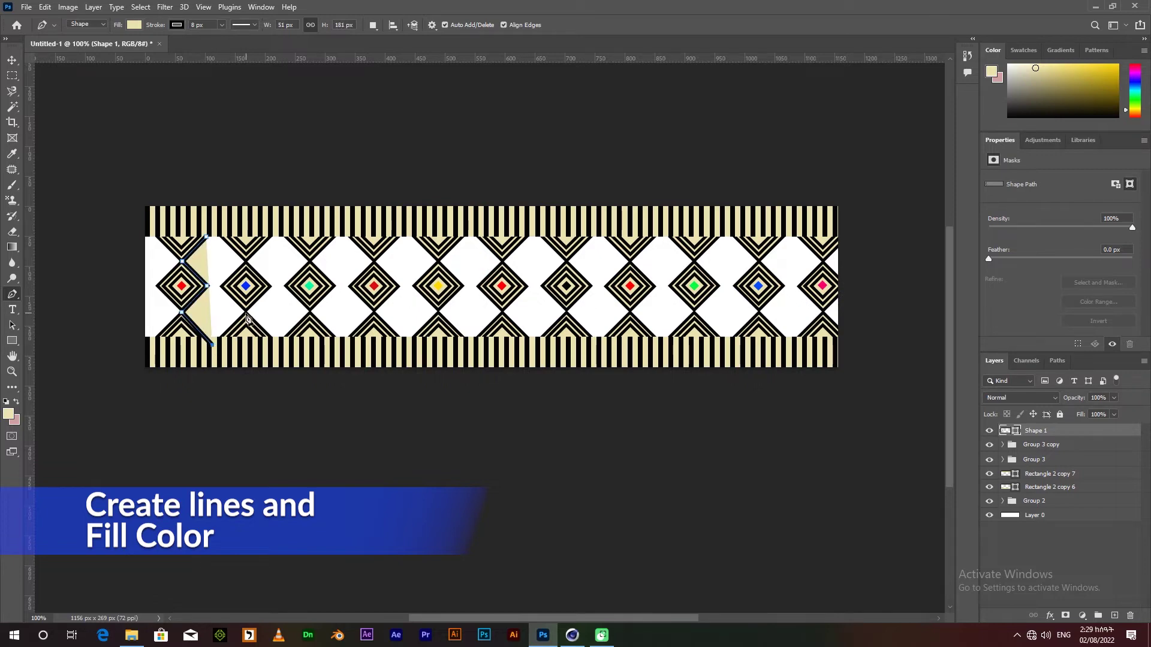
pyautogui.click(246, 312)
pyautogui.click(246, 263)
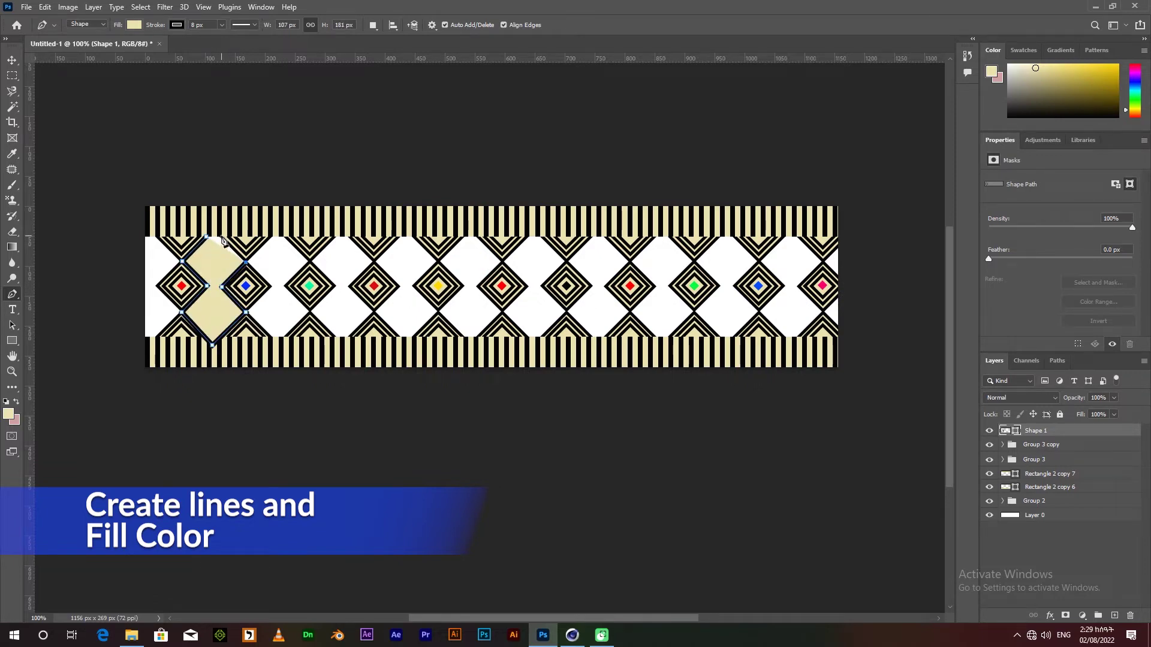
pyautogui.click(214, 229)
pyautogui.click(176, 24)
pyautogui.click(134, 25)
pyautogui.click(77, 85)
# - Place the pink shape beneath the outlines and add a green copy at the left edge diamond
pyautogui.press('v')
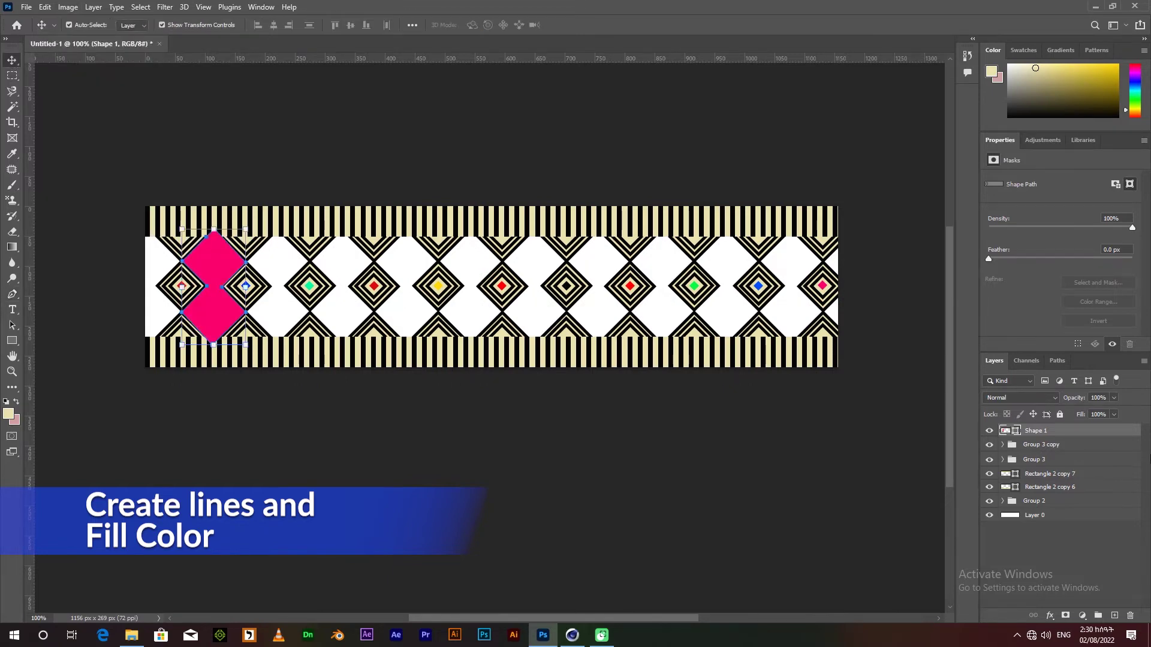
pyautogui.moveTo(1046, 432); pyautogui.dragTo(1046, 509)
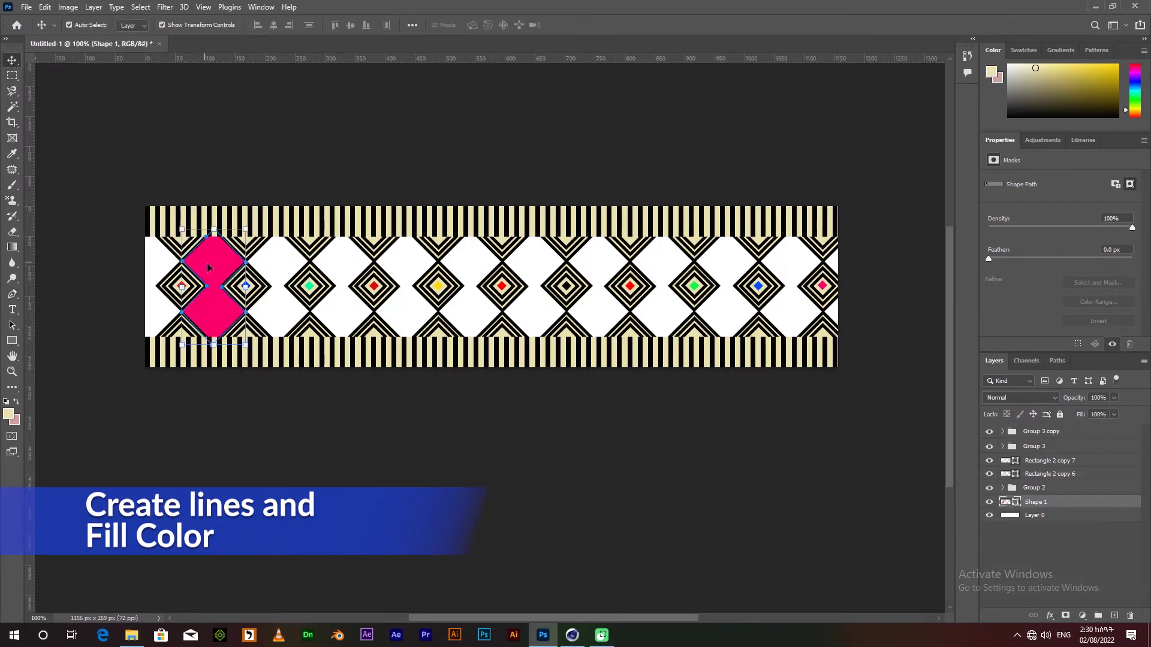
pyautogui.moveTo(218, 272); pyautogui.dragTo(157, 270)
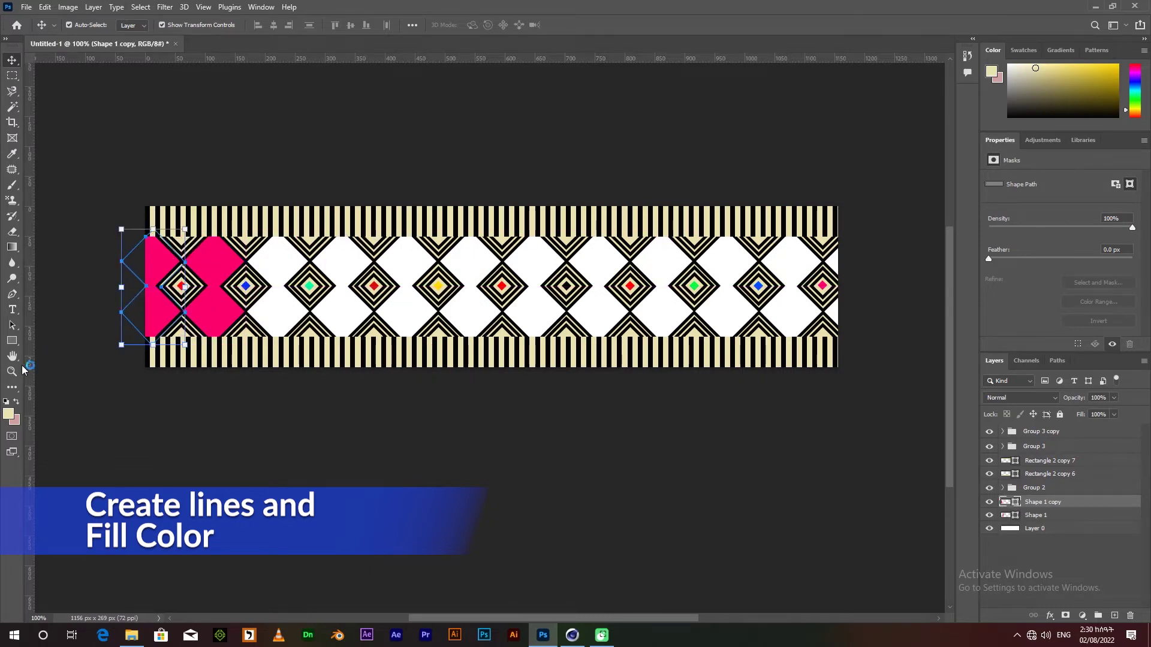
pyautogui.click(12, 297)
pyautogui.click(134, 24)
pyautogui.click(96, 84)
pyautogui.press('Return')
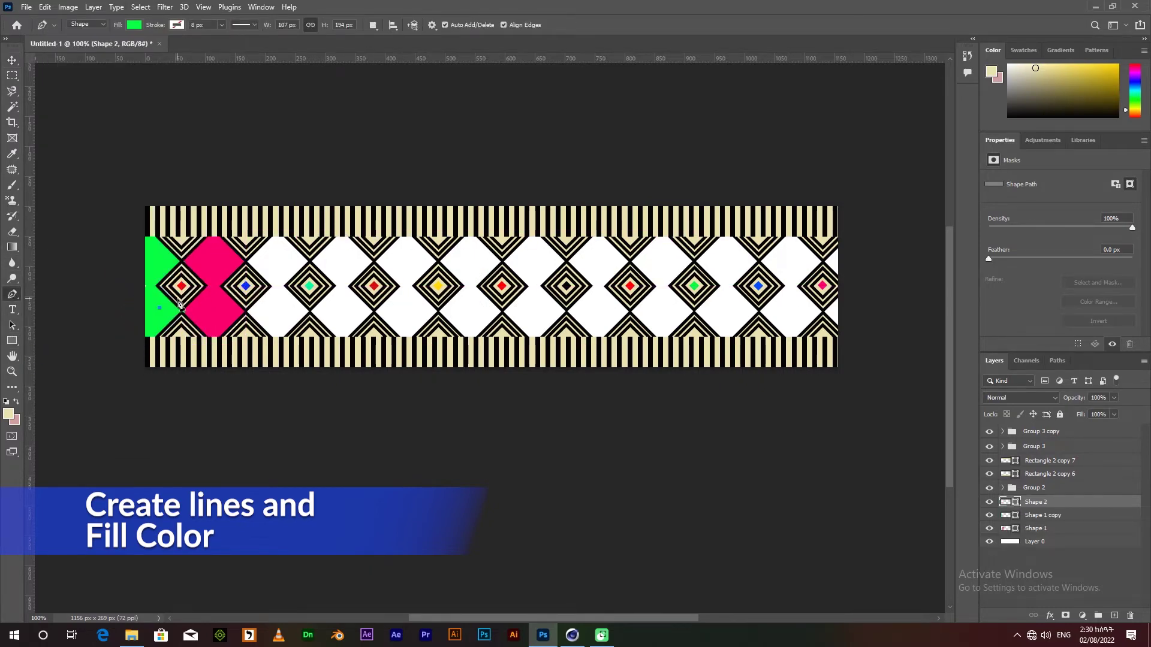
# - Copy the green shape beside the pink one and make it light pink
pyautogui.click(12, 60)
pyautogui.moveTo(160, 316); pyautogui.dragTo(284, 307)
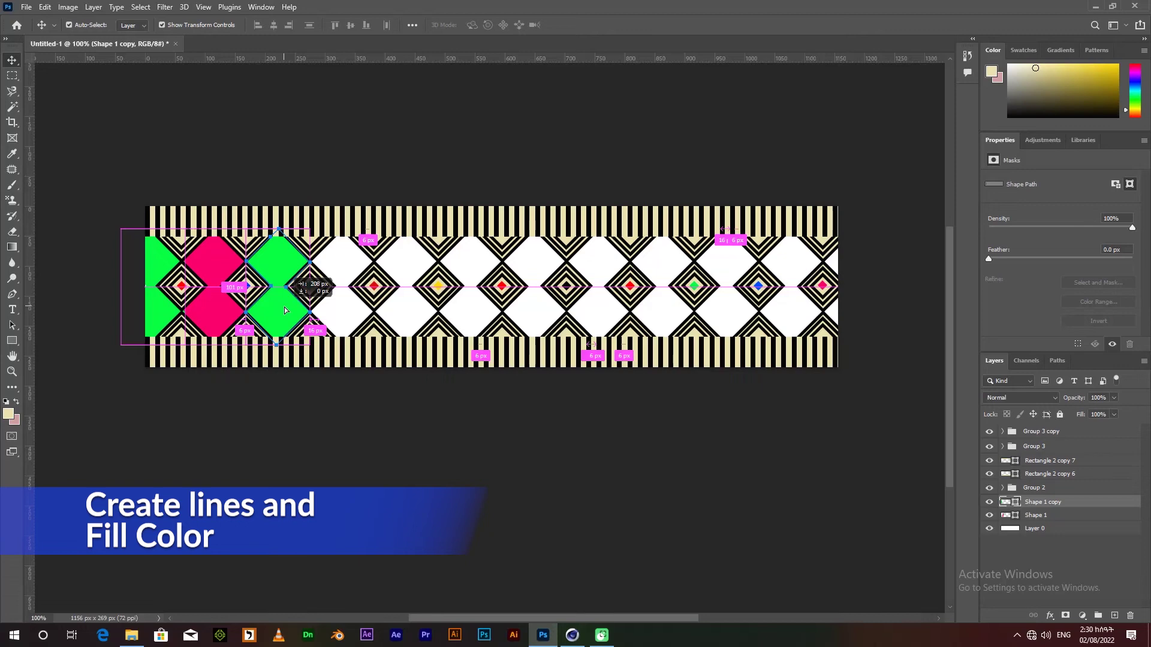
pyautogui.click(12, 340)
pyautogui.click(134, 25)
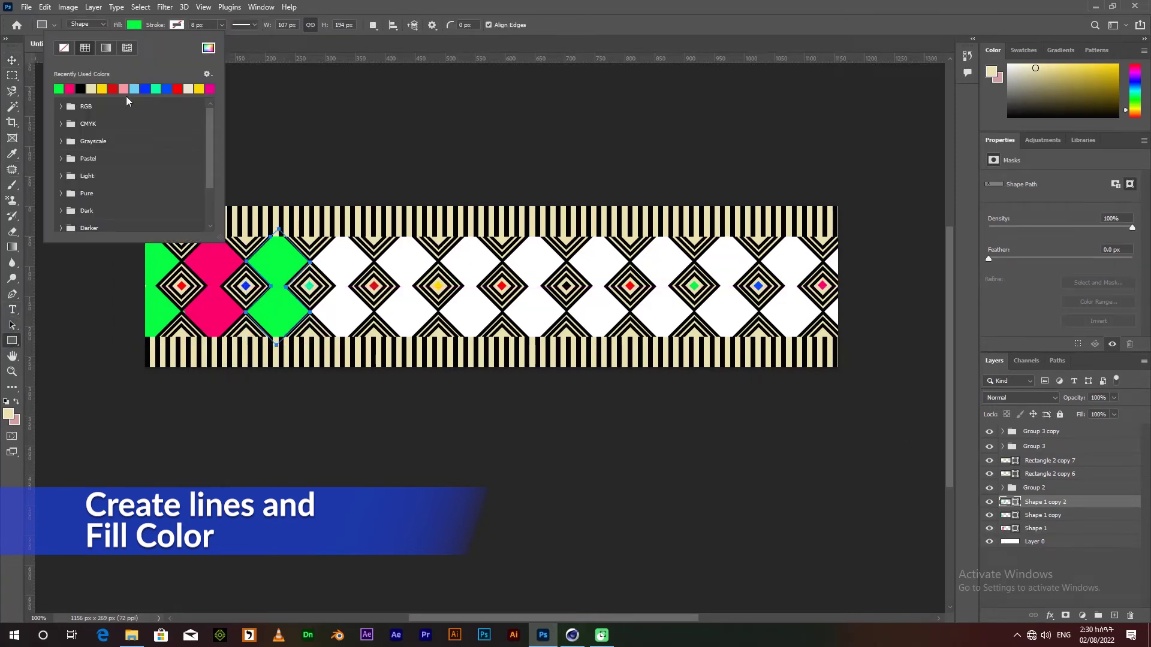
pyautogui.click(133, 84)
pyautogui.press('Return')
pyautogui.press('v')
# - Copy the light pink shape to the right and make it yellow
pyautogui.moveTo(283, 310); pyautogui.dragTo(347, 311)
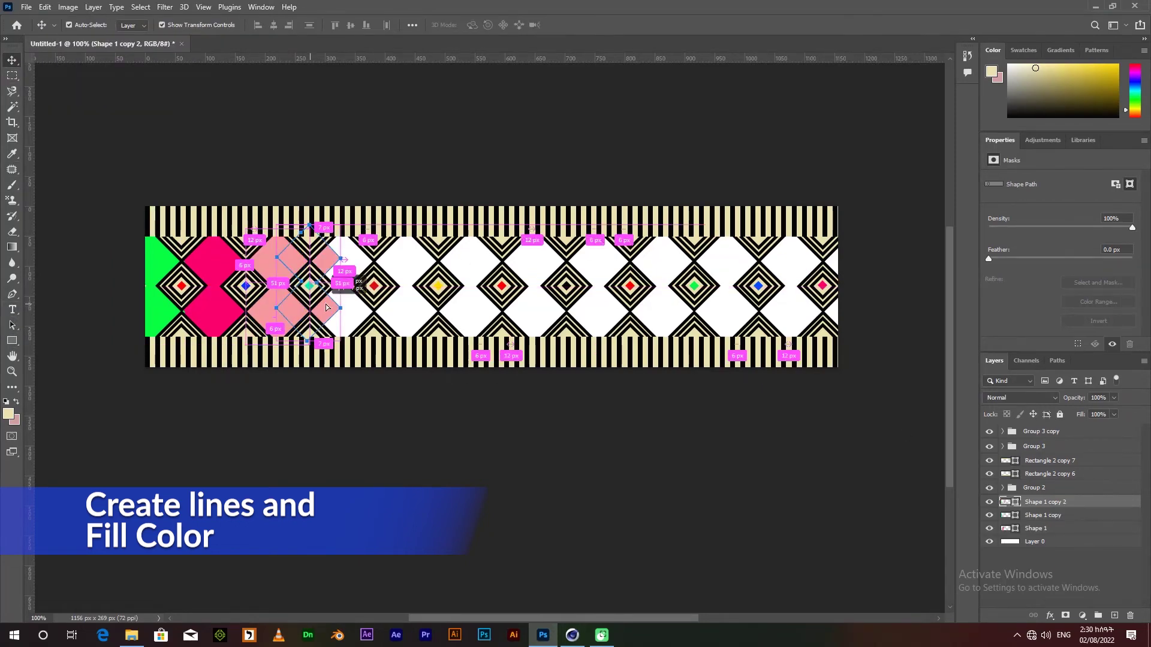
pyautogui.click(12, 340)
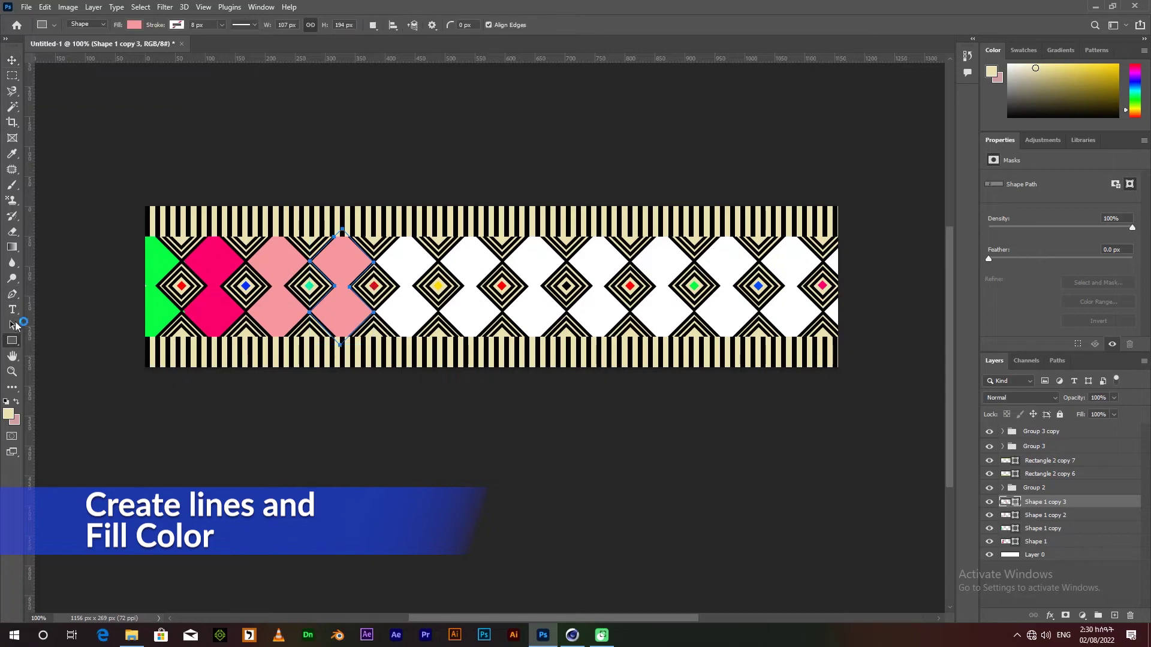
pyautogui.click(134, 25)
pyautogui.click(113, 89)
pyautogui.press('Return')
pyautogui.press('v')
# - Add a teal-green copy at the next diamond, then select all five coloured shapes
pyautogui.moveTo(341, 262); pyautogui.dragTo(408, 262)
pyautogui.click(12, 341)
pyautogui.click(134, 24)
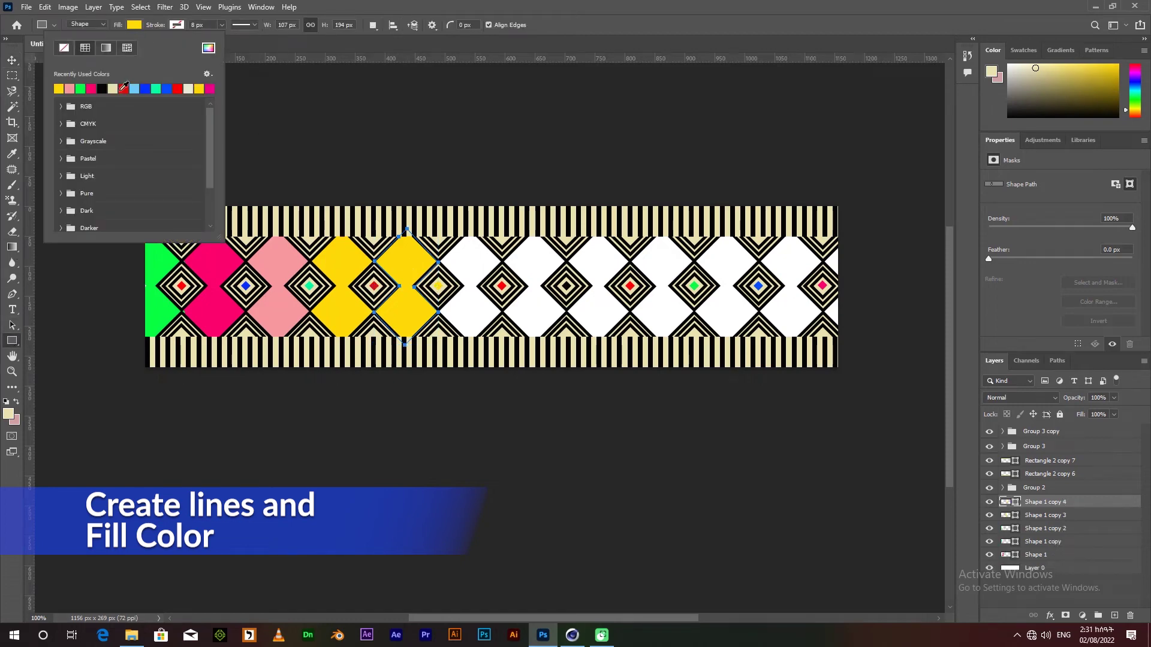
pyautogui.click(135, 88)
pyautogui.click(157, 89)
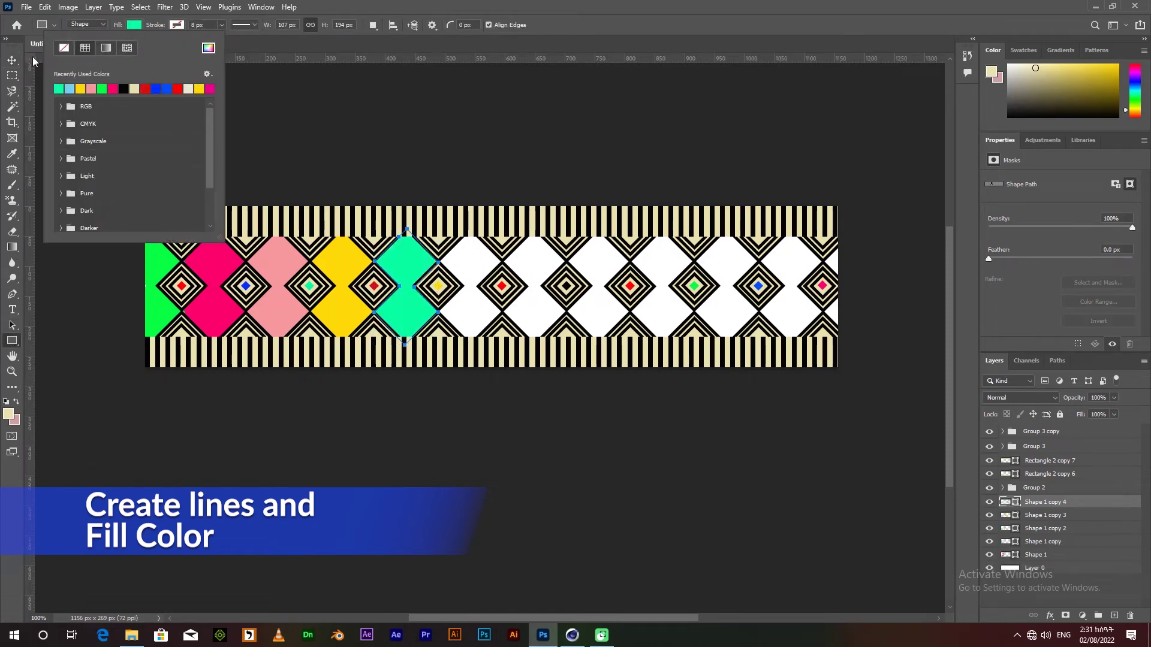
pyautogui.press('v')
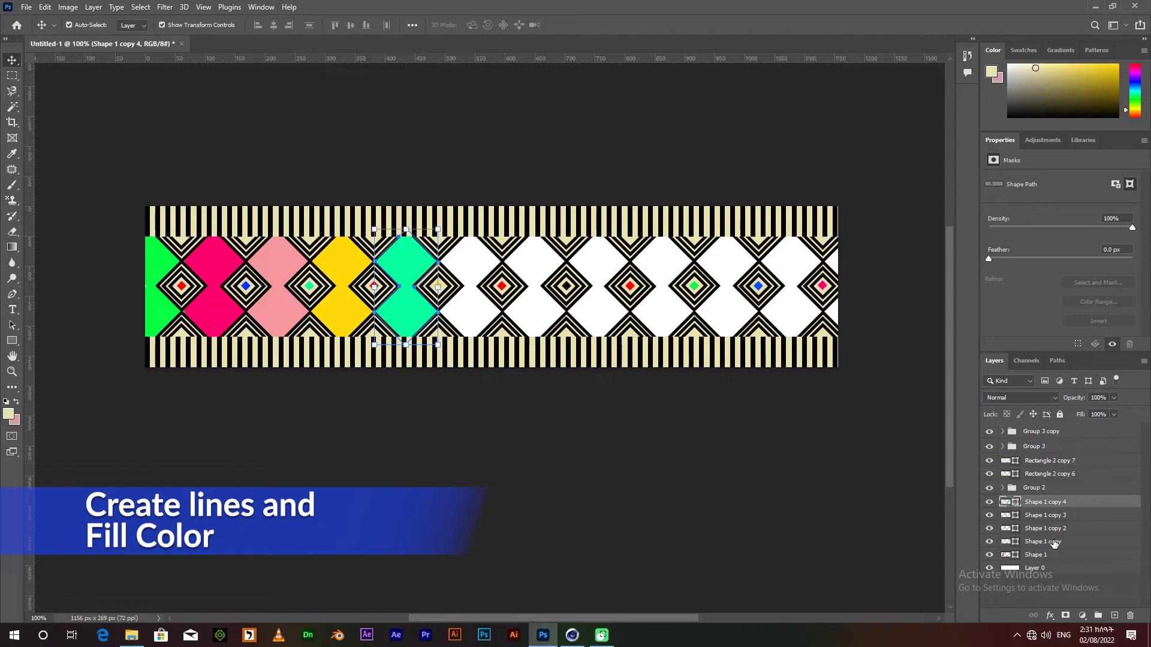
pyautogui.keyDown('shift'); pyautogui.click(1049, 555); pyautogui.keyUp('shift')
# - Copy the five coloured shapes further along the band and make the selected copy cyan
pyautogui.moveTo(409, 314); pyautogui.dragTo(665, 315)
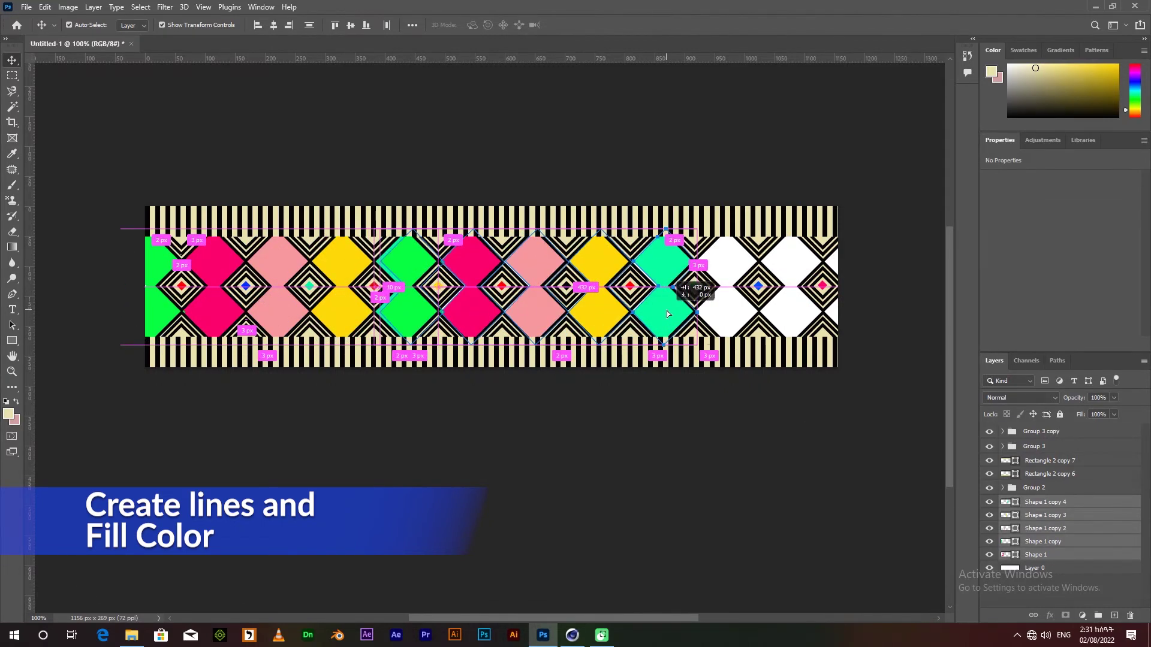
pyautogui.moveTo(665, 314); pyautogui.dragTo(858, 312)
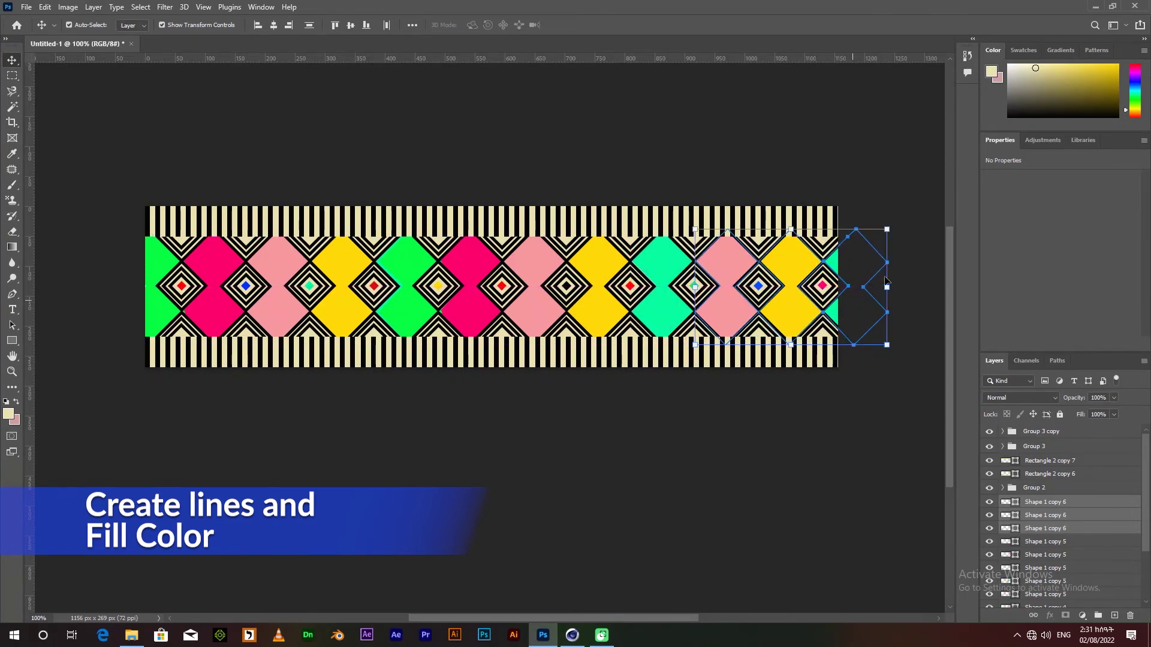
pyautogui.press('u')
pyautogui.click(135, 24)
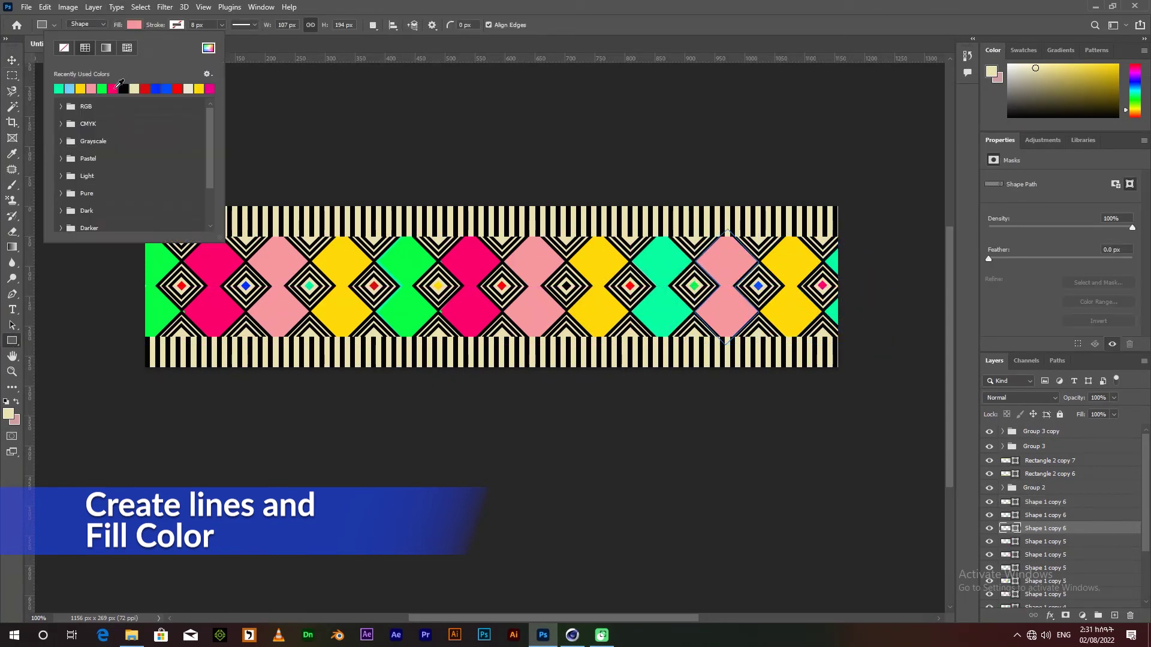
pyautogui.click(165, 89)
pyautogui.click(188, 89)
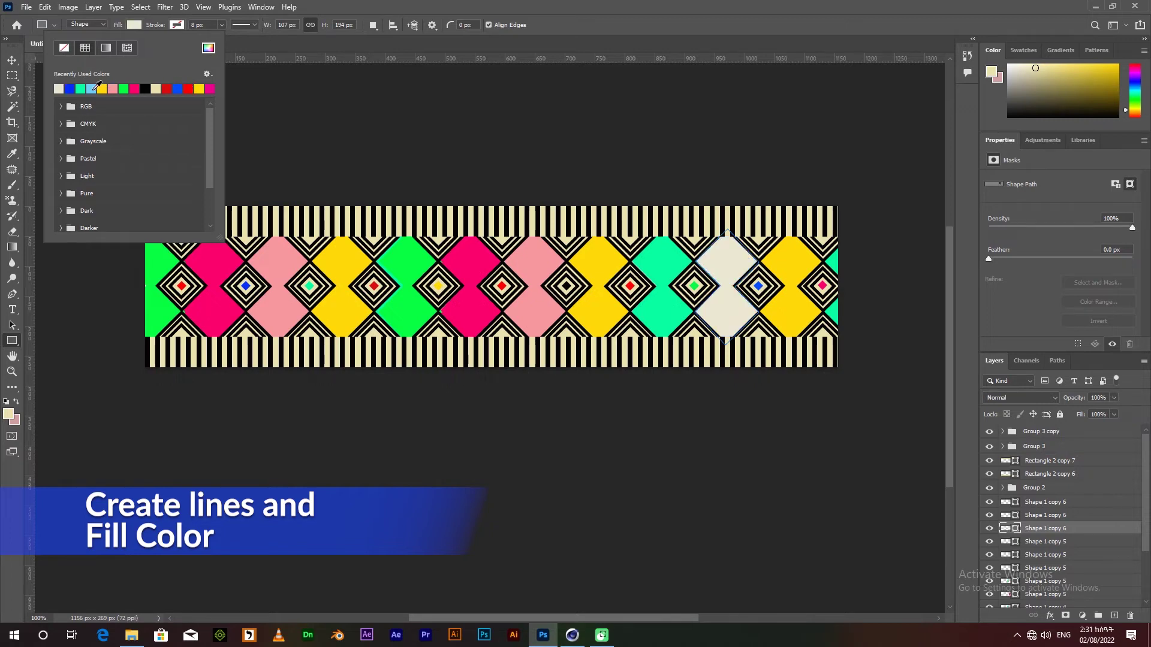
pyautogui.click(61, 141)
pyautogui.click(104, 137)
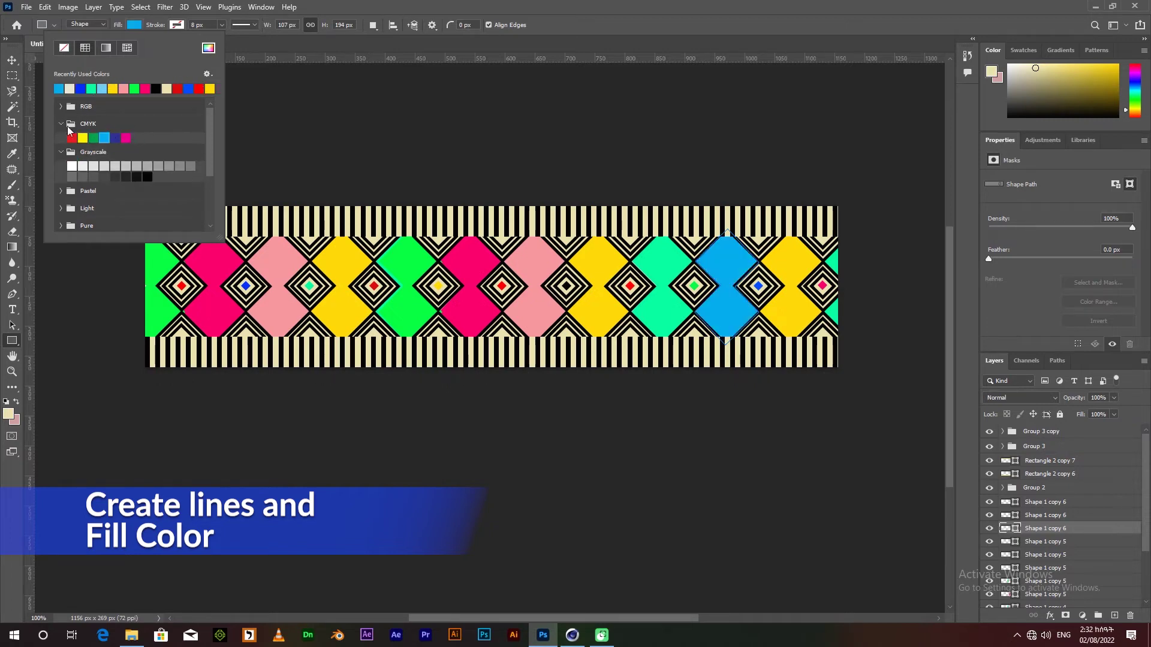
pyautogui.click(60, 106)
pyautogui.click(104, 120)
# - Recolour the next copied shape light yellow
pyautogui.hotkey('alt', '[')
pyautogui.click(134, 25)
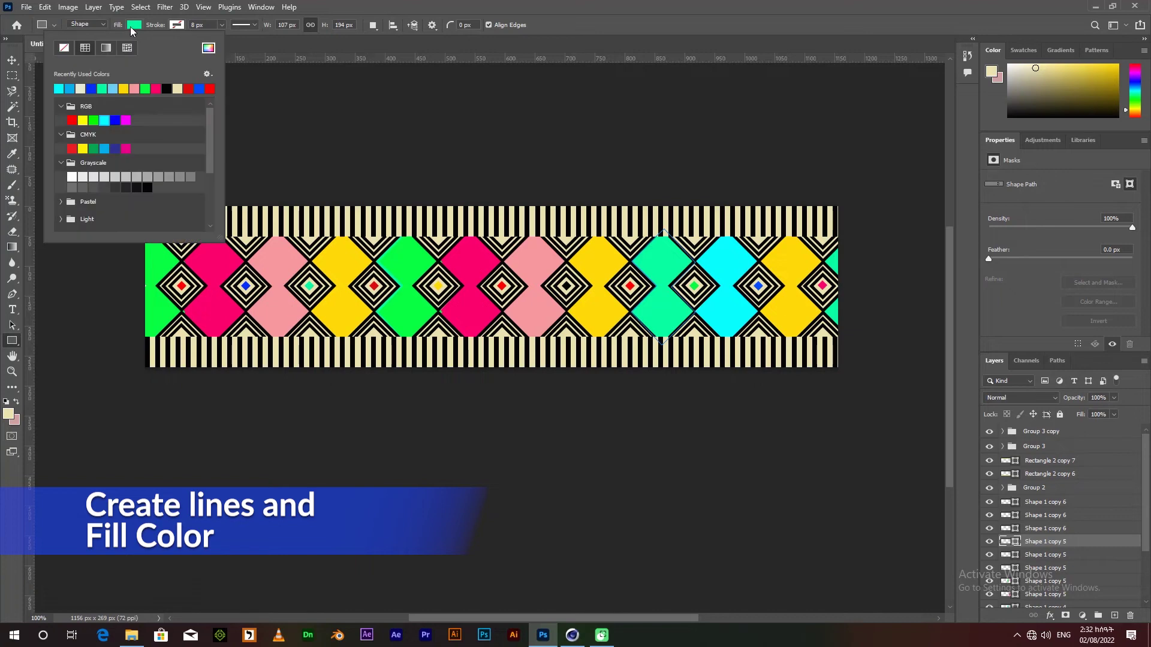
pyautogui.scroll(-5, 120, 168)
pyautogui.scroll(-2, 96, 192)
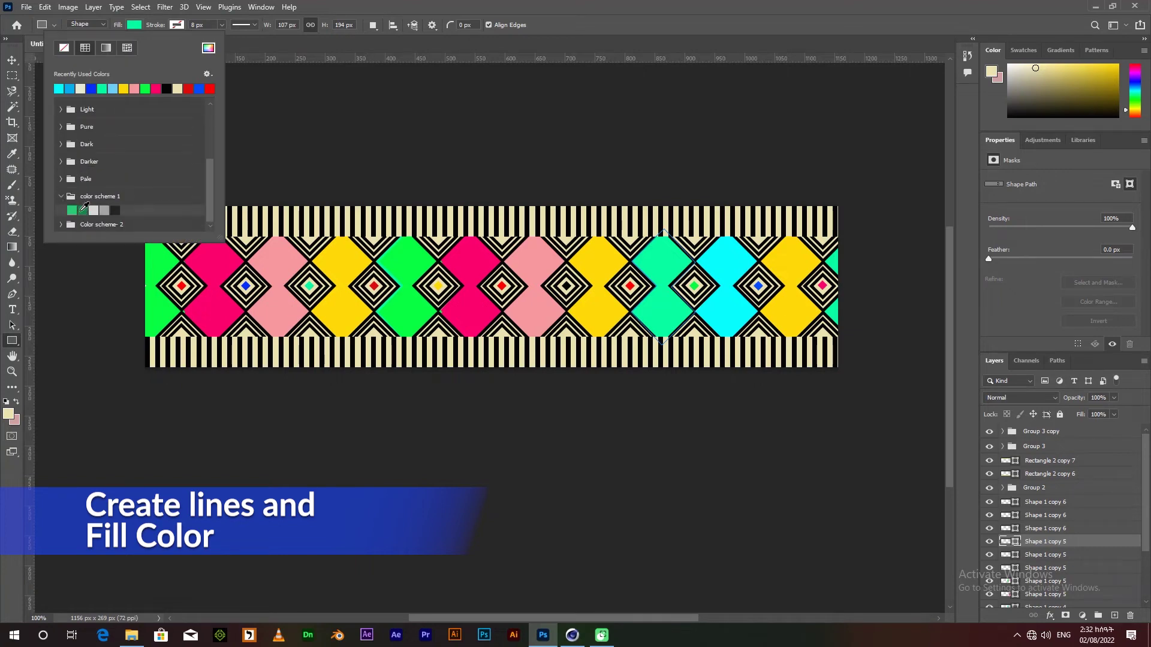
pyautogui.click(83, 210)
pyautogui.click(61, 178)
pyautogui.click(61, 109)
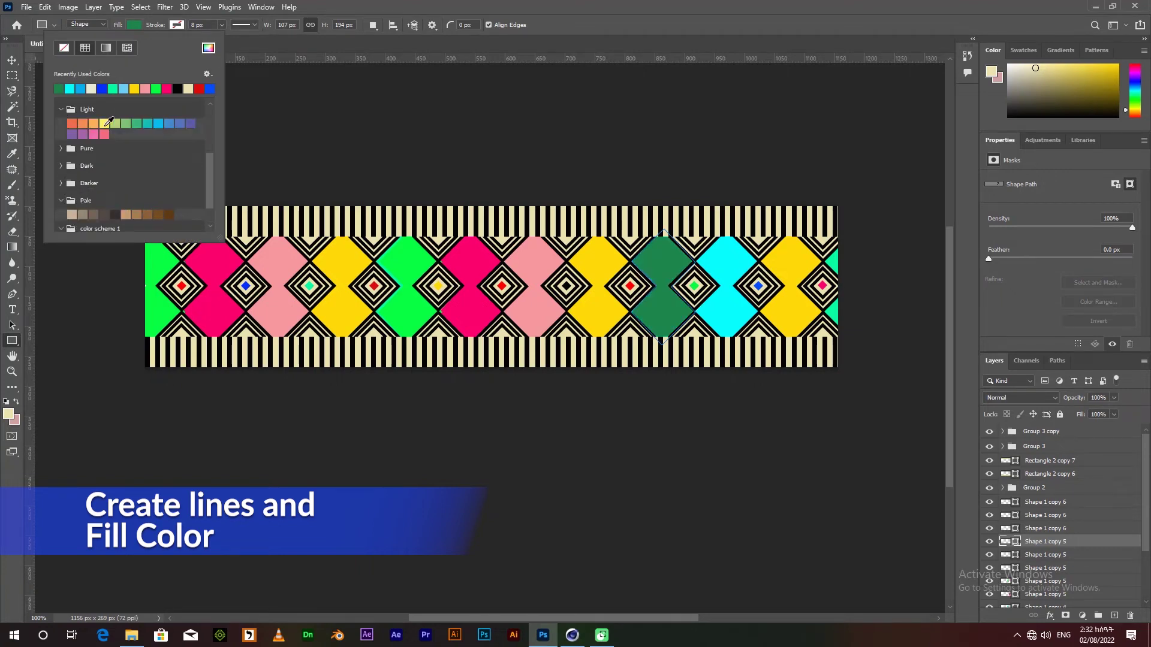
pyautogui.click(158, 123)
pyautogui.click(105, 123)
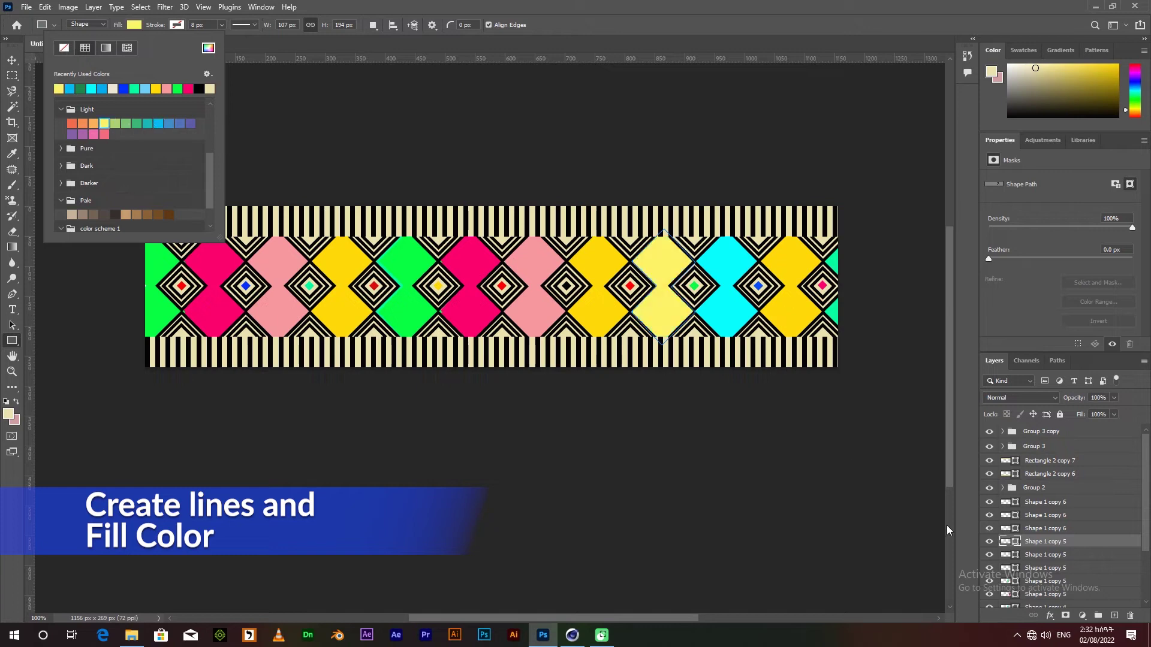
pyautogui.press('Return')
# - Recolour the following two copied shapes magenta
pyautogui.click(134, 25)
pyautogui.scroll(1, 132, 156)
pyautogui.scroll(1, 144, 158)
pyautogui.scroll(1, 150, 160)
pyautogui.scroll(1, 150, 160)
pyautogui.click(126, 144)
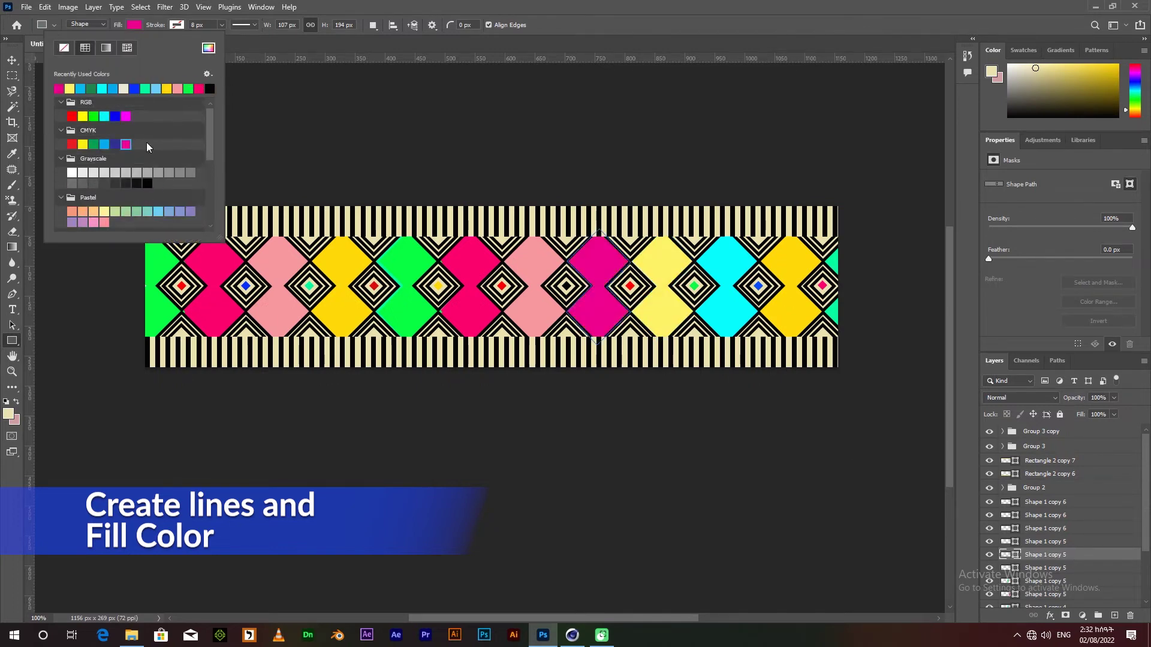
pyautogui.hotkey('alt', '[')
pyautogui.click(134, 25)
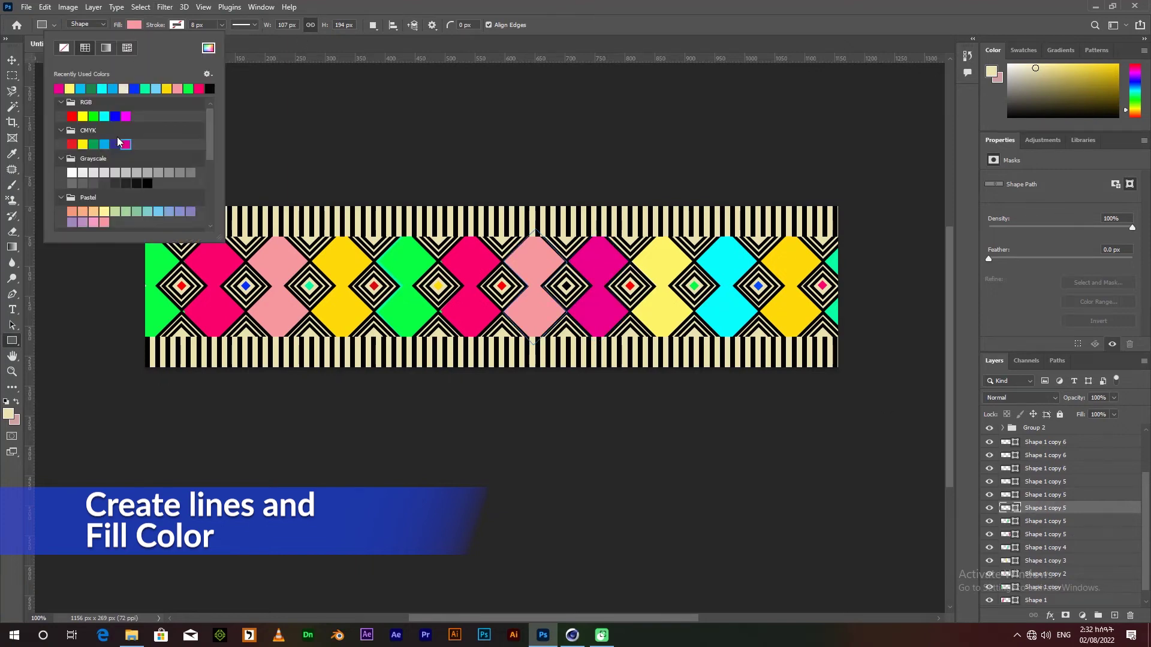
pyautogui.click(116, 144)
pyautogui.click(167, 88)
pyautogui.click(104, 144)
pyautogui.click(126, 116)
pyautogui.click(46, 346)
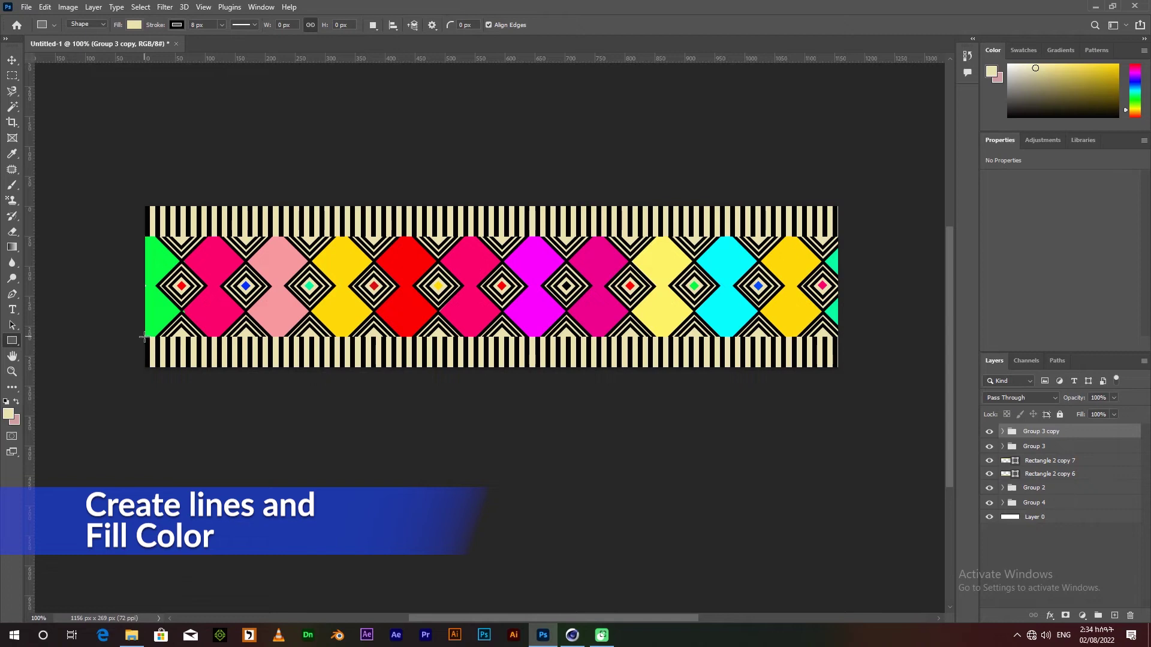
# - Draw a black, stroke-free 4 px strip along the band's bottom edge
pyautogui.moveTo(145, 337); pyautogui.dragTo(839, 339)
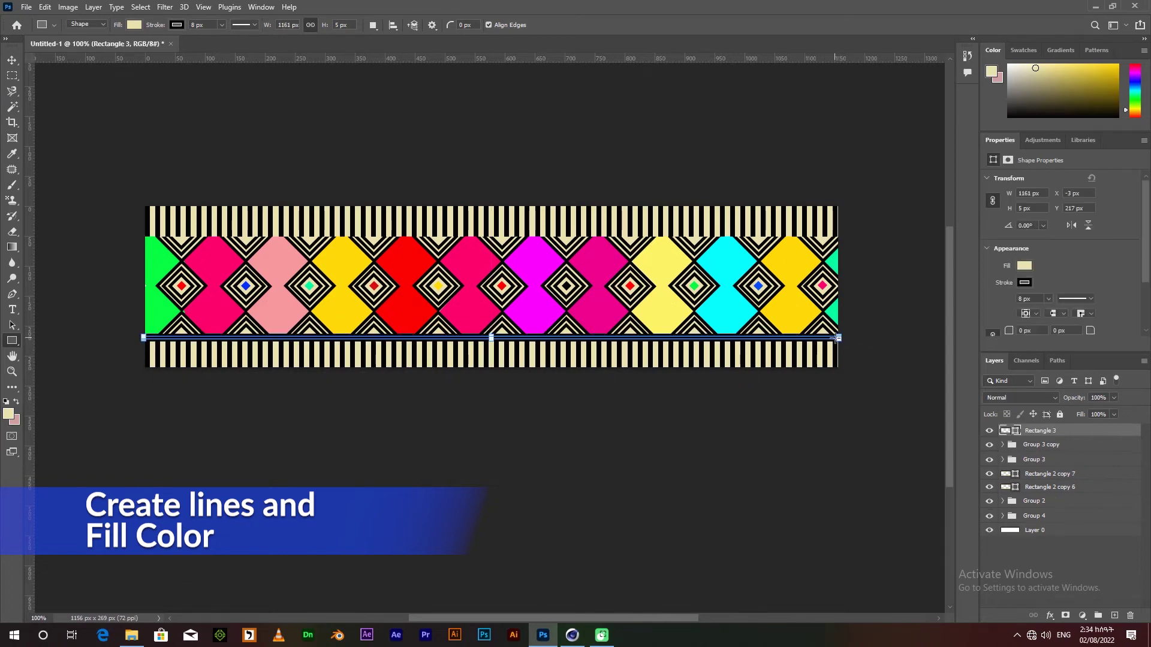
pyautogui.click(177, 24)
pyautogui.click(64, 48)
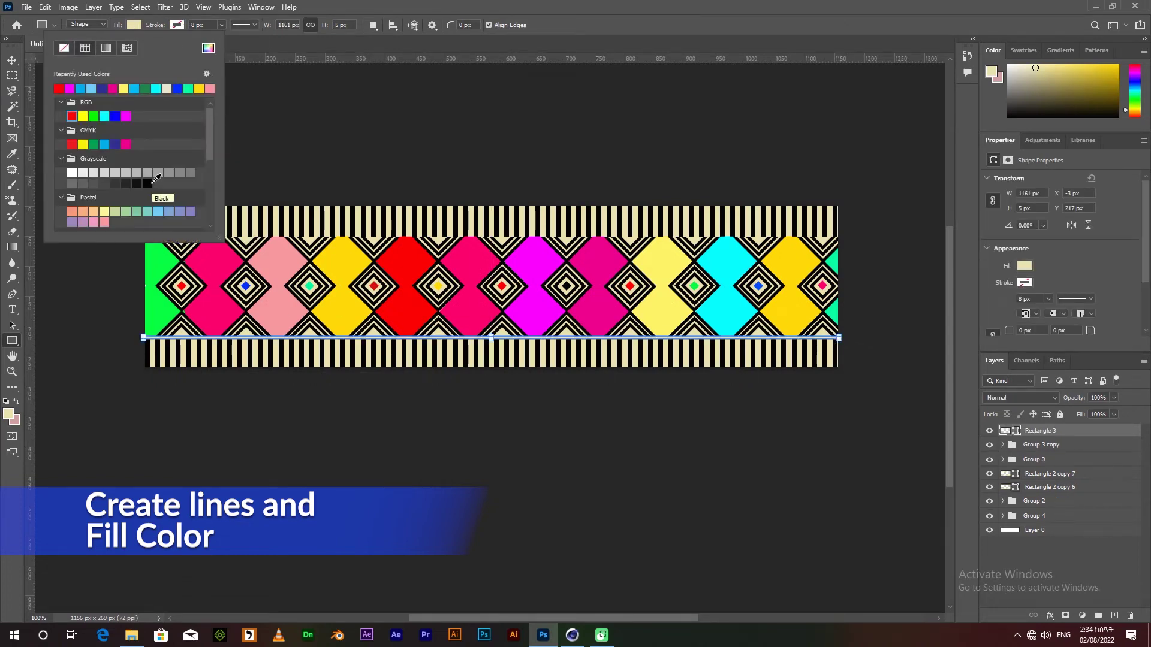
pyautogui.click(147, 183)
pyautogui.click(12, 59)
pyautogui.hotkey('ctrl', '+')
pyautogui.hotkey('ctrl', '+')
pyautogui.moveTo(494, 341); pyautogui.dragTo(495, 339)
pyautogui.press('Return')
pyautogui.hotkey('ctrl', '-')
pyautogui.hotkey('ctrl', '-')
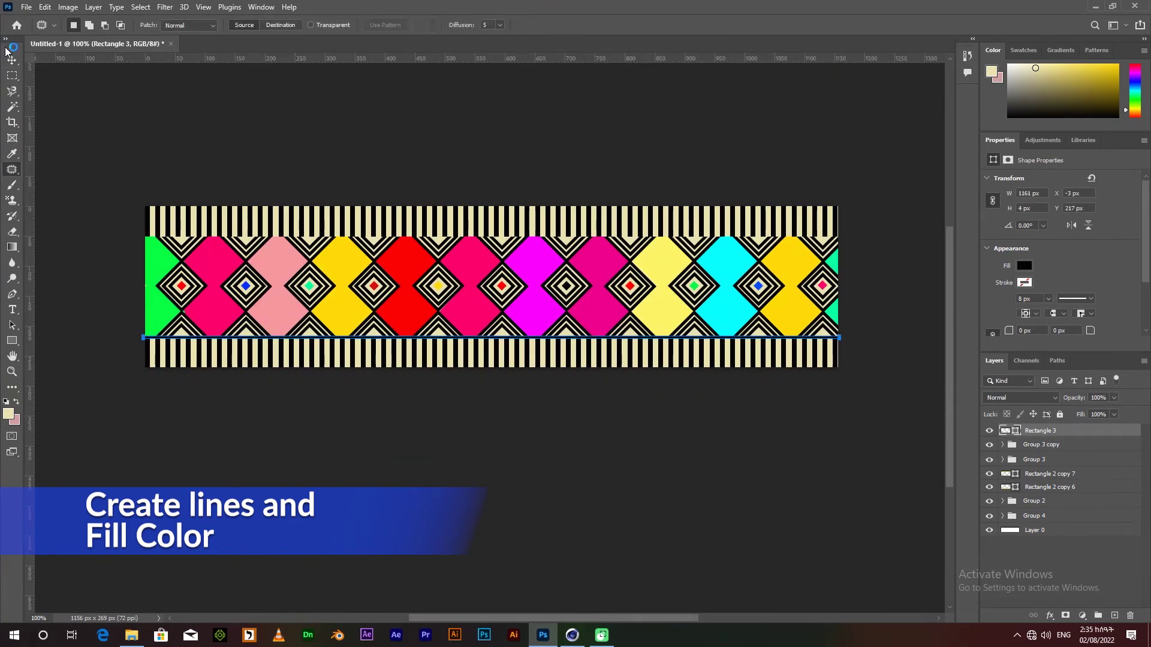
# - Duplicate the black line and position the copy along the band's top edge
pyautogui.hotkey('ctrl', 'j')
pyautogui.hotkey('shift', 'Up')
pyautogui.hotkey('shift', 'Up')
pyautogui.hotkey('shift', 'Up')
pyautogui.hotkey('shift', 'Up')
pyautogui.hotkey('shift', 'Up')
pyautogui.hotkey('shift', 'Up')
pyautogui.hotkey('ctrl', '+')
pyautogui.hotkey('ctrl', '+')
pyautogui.scroll(3, 650, 367)
pyautogui.scroll(3, 639, 441)
pyautogui.press('Up')
pyautogui.press('Up')
pyautogui.press('Down')
pyautogui.press('Down')
pyautogui.hotkey('ctrl', '-')
pyautogui.hotkey('ctrl', '-')
# - Save a JPEG copy named TETURE, accepting the default JPEG options
pyautogui.click(26, 6)
pyautogui.click(71, 167)
pyautogui.click(414, 396)
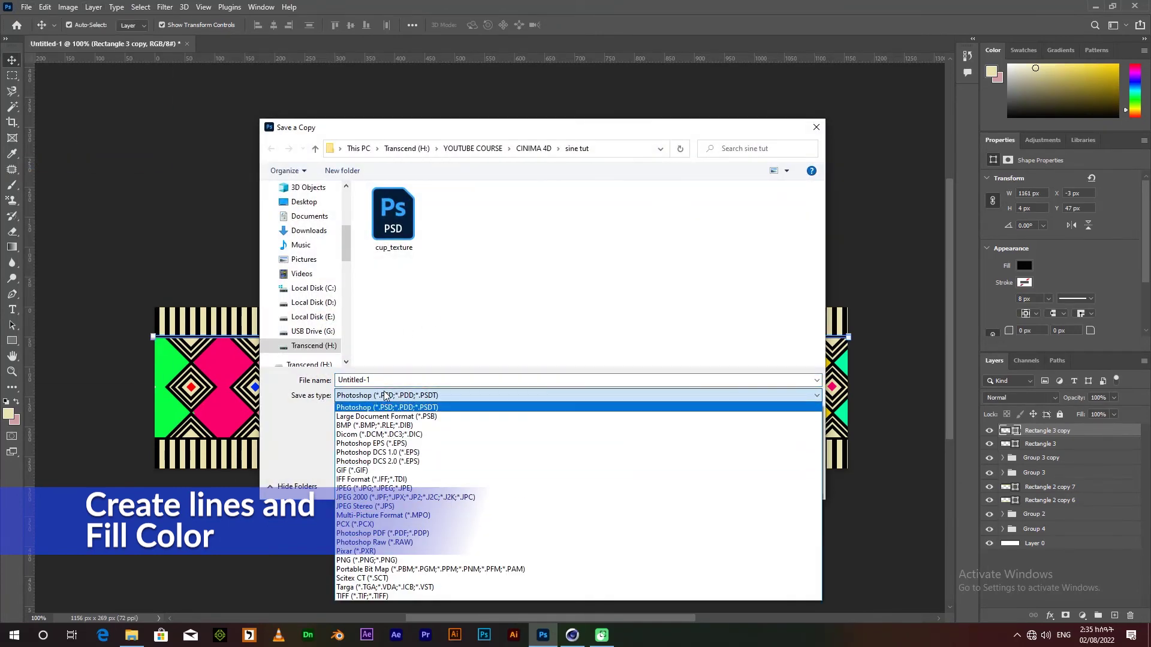
pyautogui.click(402, 379)
pyautogui.doubleClick(402, 378)
pyautogui.write('TETURE')
pyautogui.click(462, 395)
pyautogui.click(463, 460)
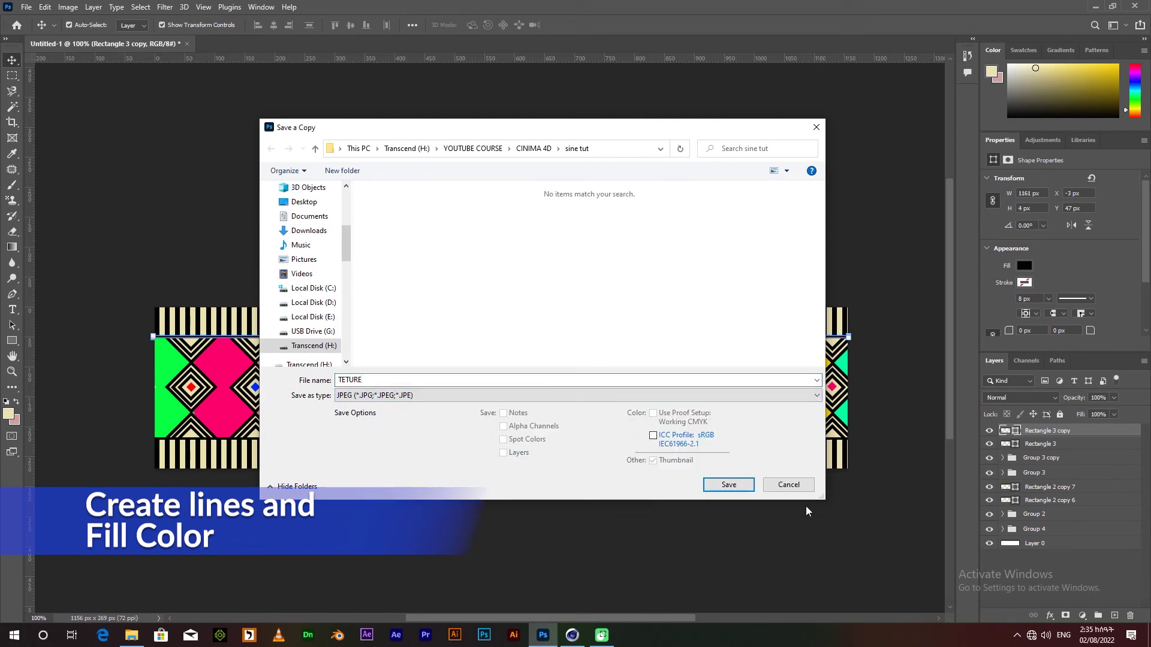
pyautogui.click(728, 484)
pyautogui.click(640, 161)
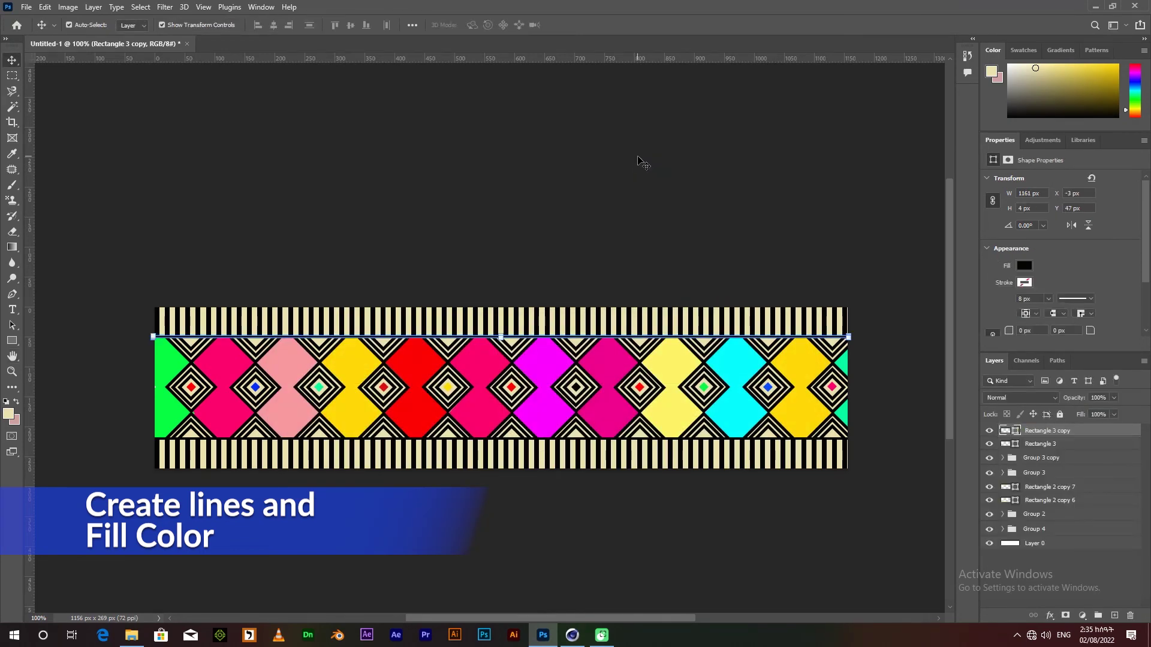